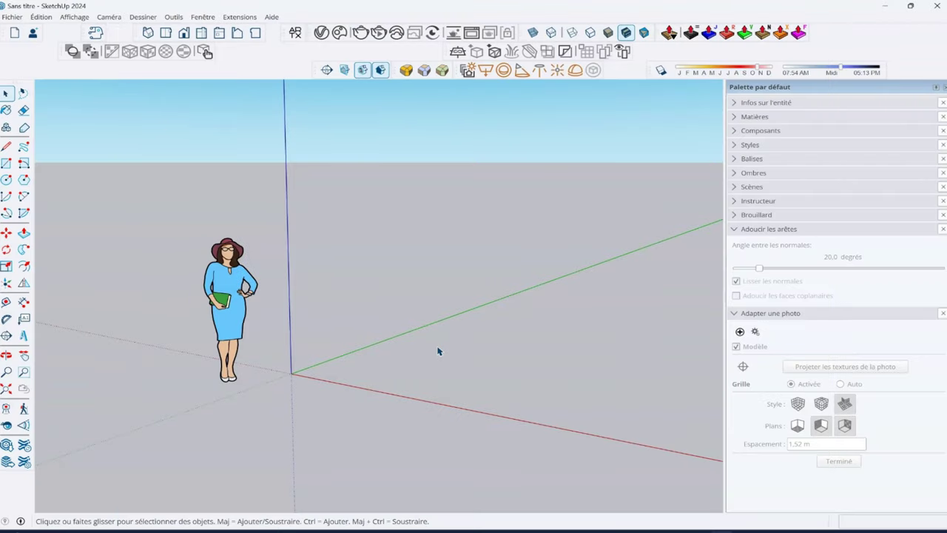
Step: Select the scale figure and orbit around it from several angles
click(238, 278)
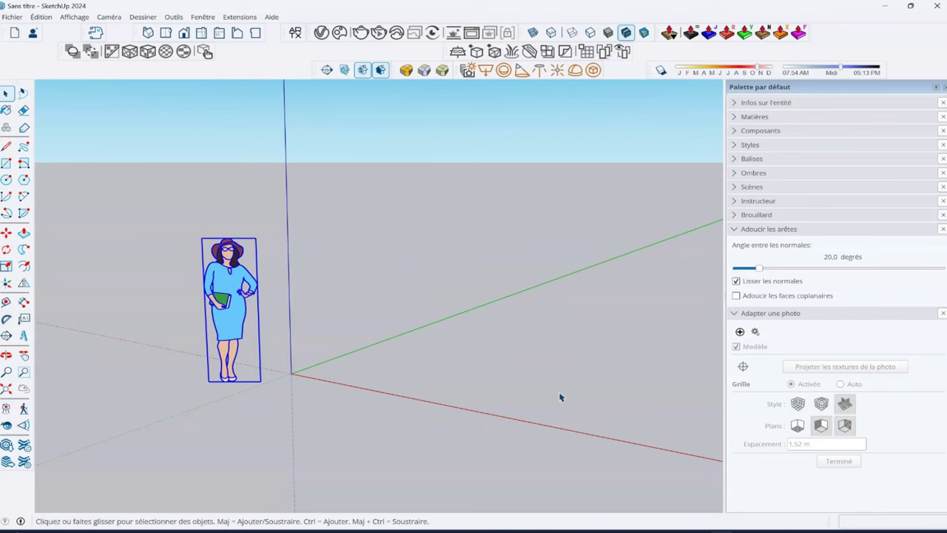
mouse_move(560, 395)
middle_down()
mouse_move(464, 463)
mouse_move(434, 197)
mouse_move(359, 385)
middle_up()
mouse_move(404, 251)
middle_down()
mouse_move(406, 349)
mouse_move(374, 387)
mouse_move(363, 371)
middle_up()
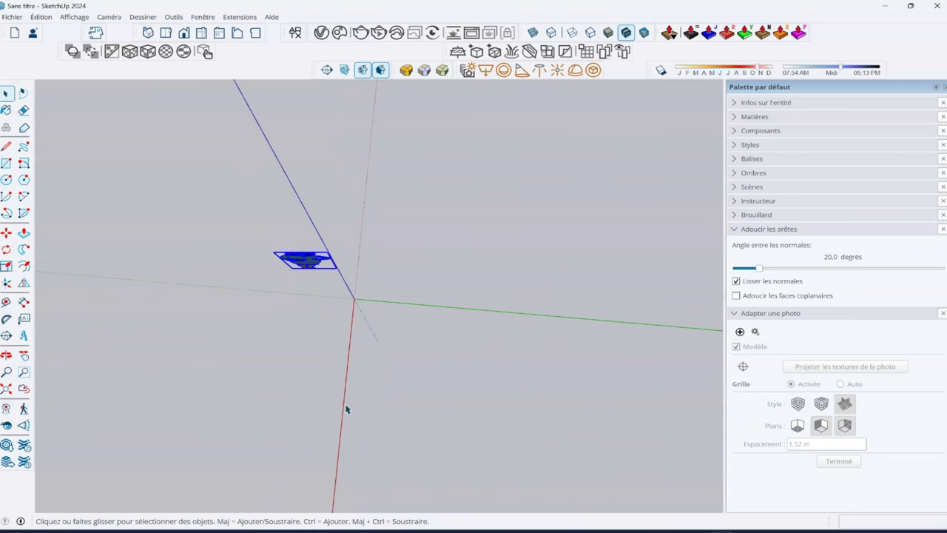
middle_drag(469, 348, 368, 362)
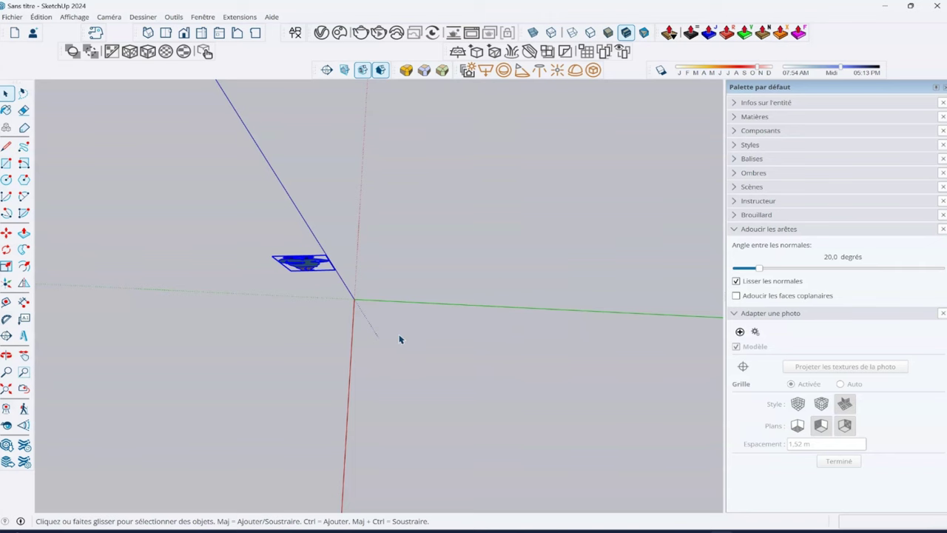
mouse_move(457, 381)
middle_down()
mouse_move(431, 305)
mouse_move(461, 368)
middle_up()
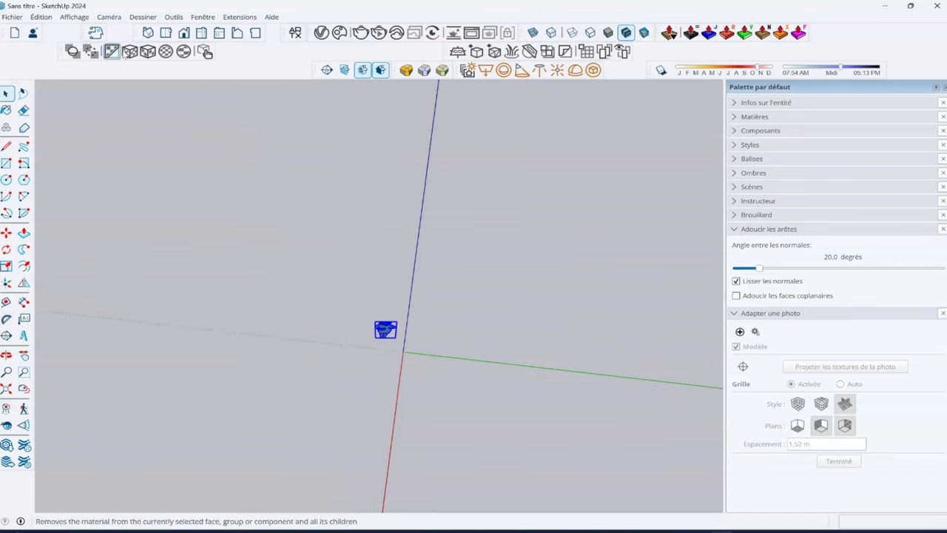
Step: Start a fresh default model with Fichier > Nouveau, twice
click(11, 16)
click(30, 31)
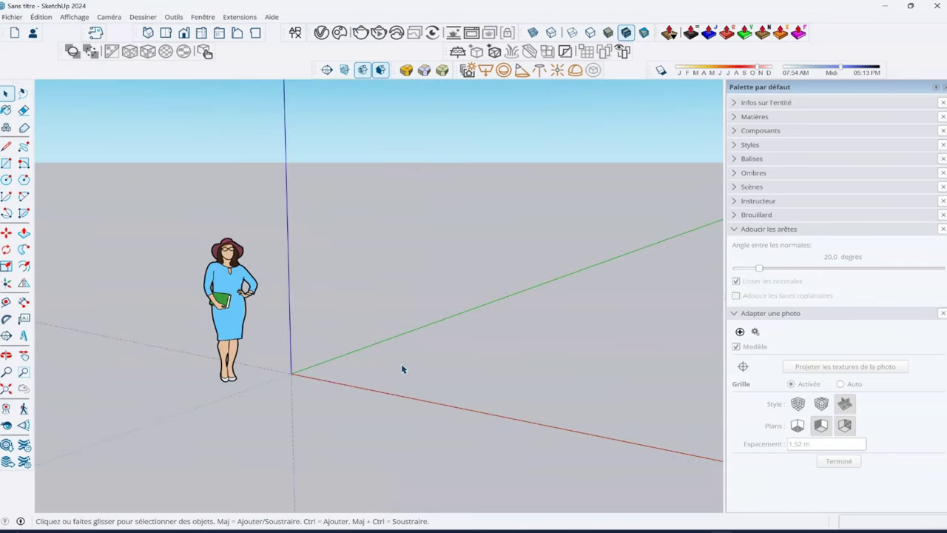
mouse_move(478, 400)
middle_down()
mouse_move(285, 392)
mouse_move(156, 482)
middle_up()
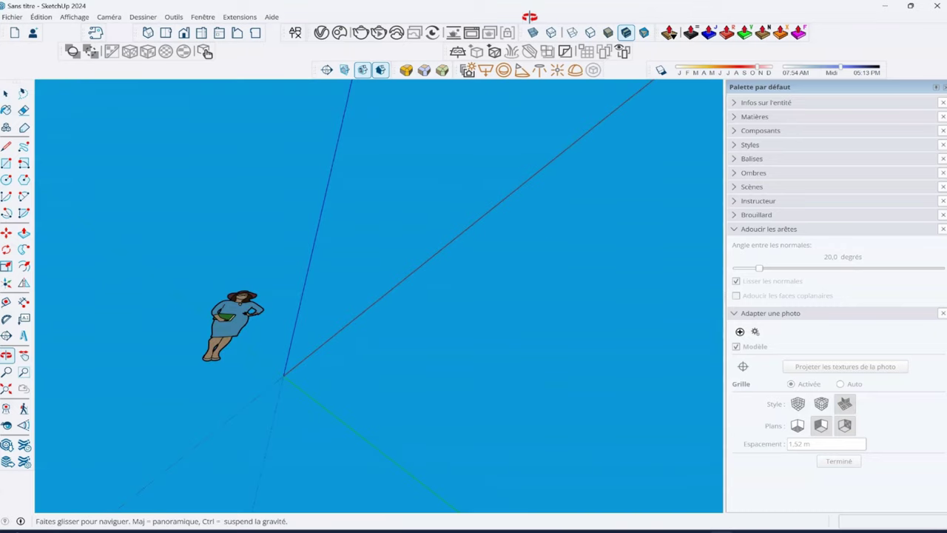
click(12, 20)
click(23, 33)
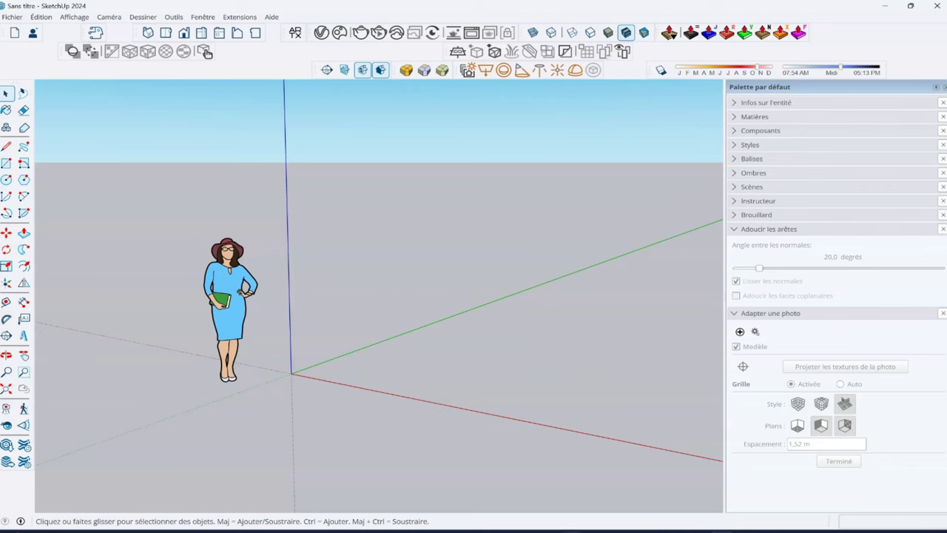
Step: Open 1.jpg from the HOME STAGING 3D folder in Photos, maximized
click(421, 530)
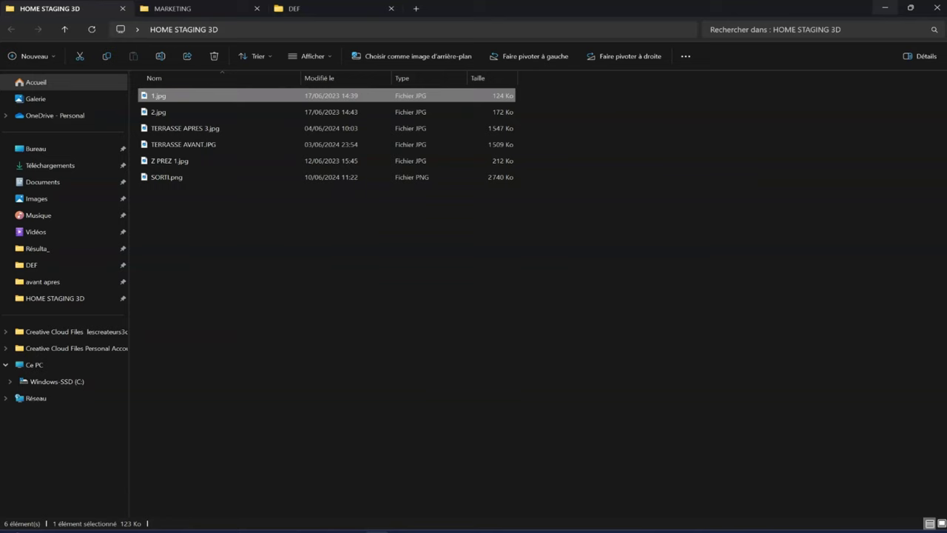
click(157, 97)
double_click(160, 98)
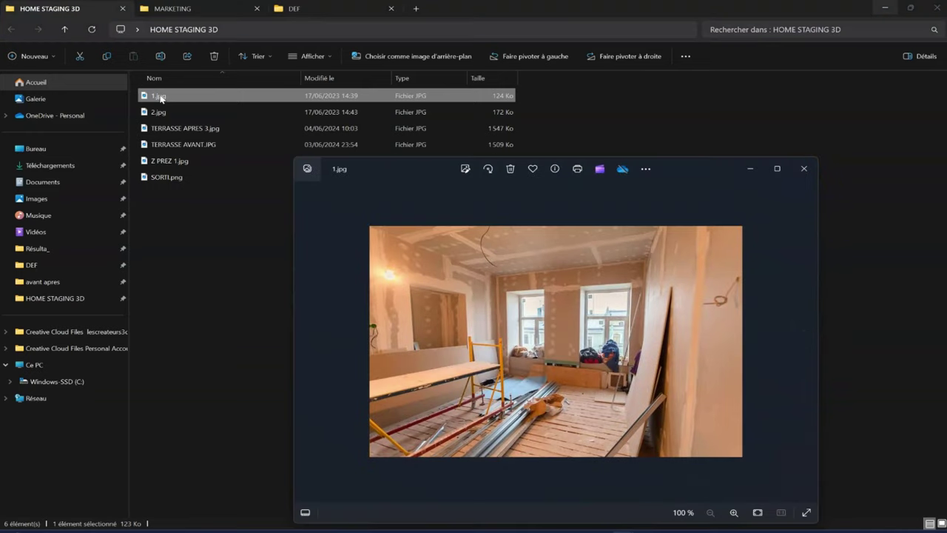
double_click(704, 166)
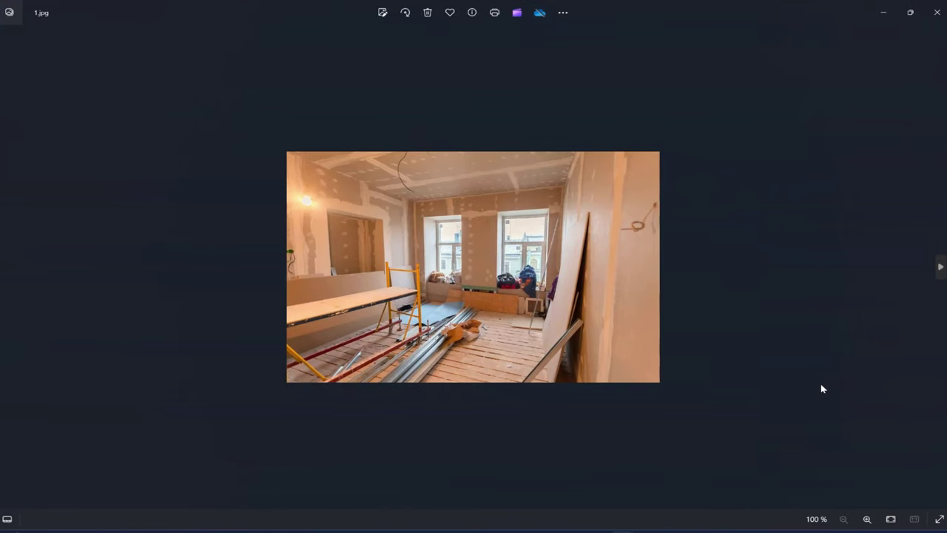
Step: Flip back and forth between 1.jpg and the render 2.jpg, ending on 1.jpg
key(Right)
key(Left)
key(Right)
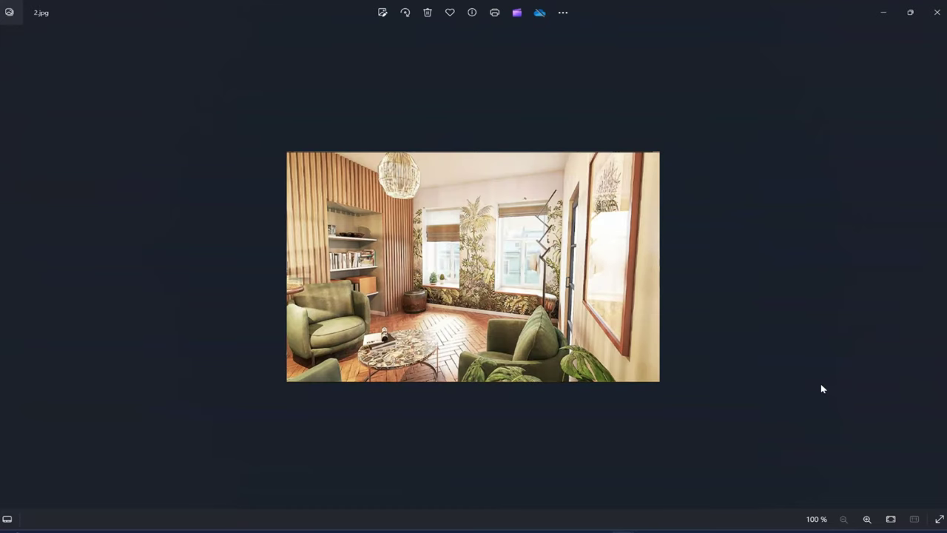
key(Left)
key(Right)
key(Left)
key(Right)
key(Left)
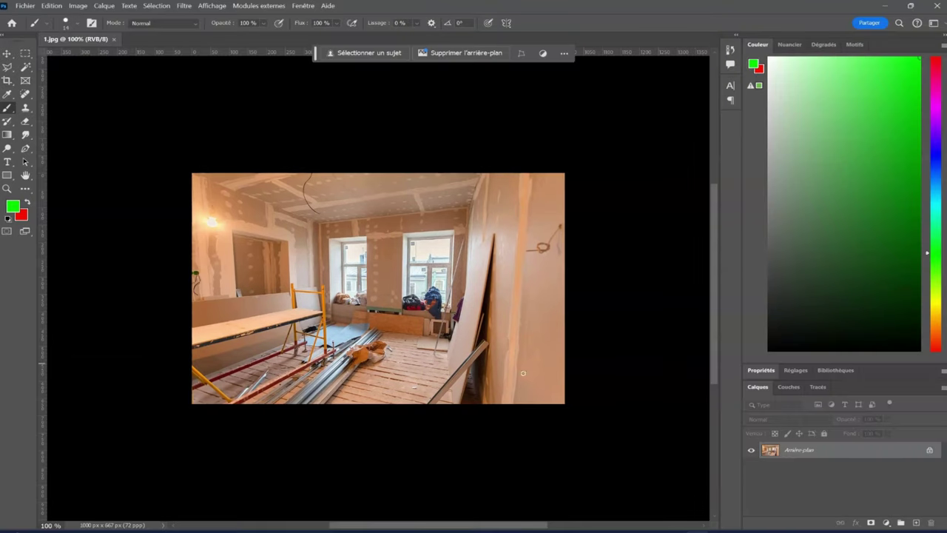
Step: Zoom in on the room photo
click(7, 188)
click(325, 317)
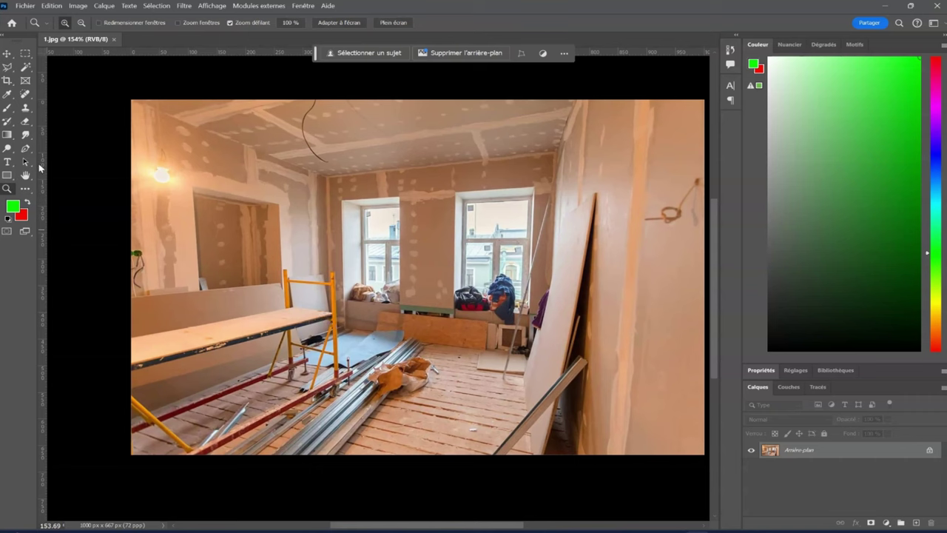
right_click(42, 182)
click(23, 128)
Step: On a new layer, brush four red horizontal lines across the back wall and windows
click(913, 523)
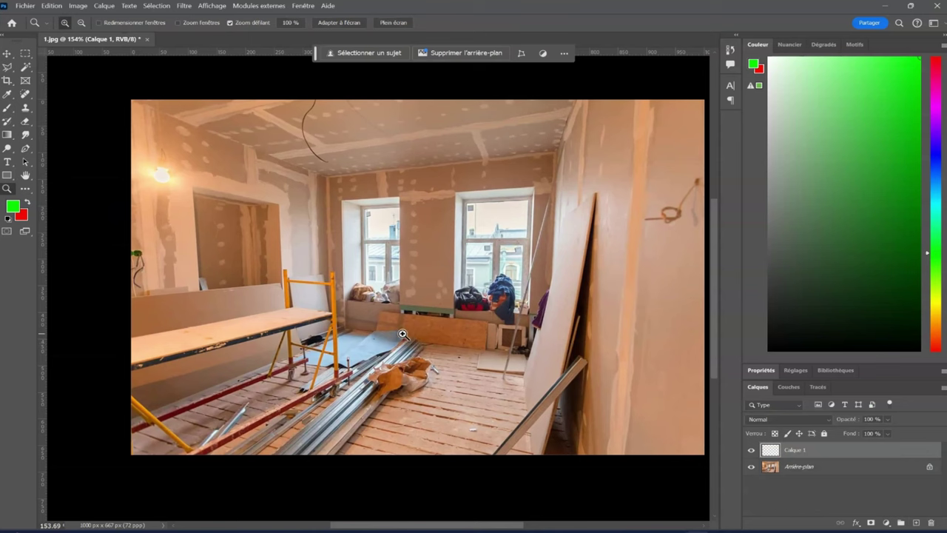
key(b)
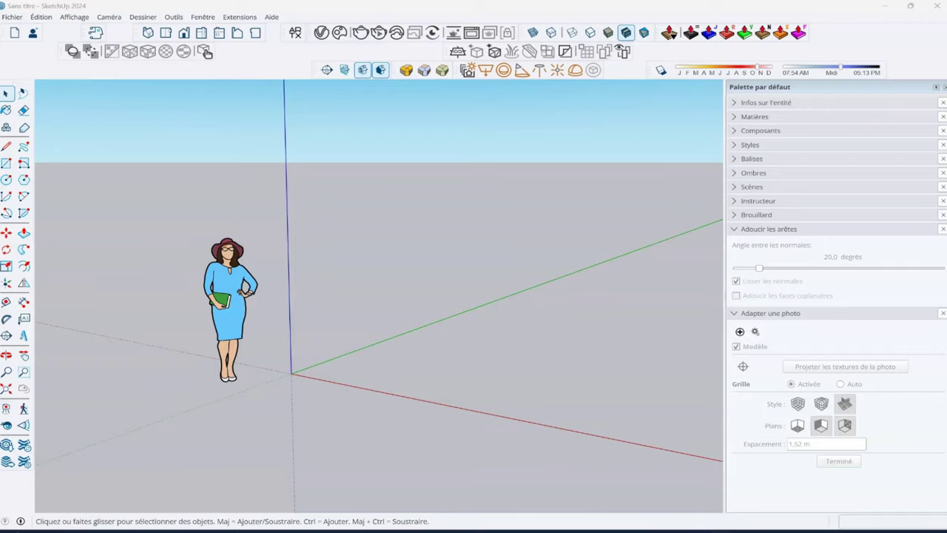
click(884, 6)
key(x)
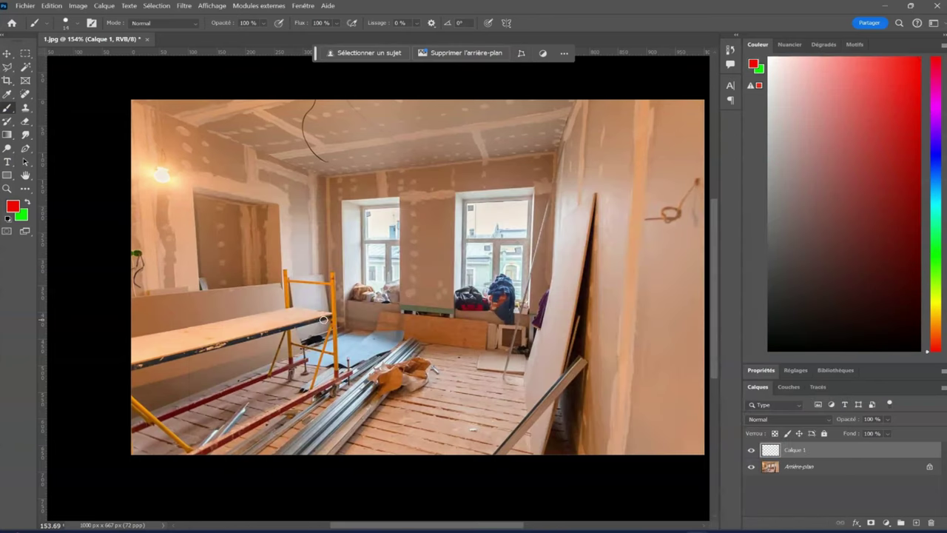
drag(348, 330, 533, 365)
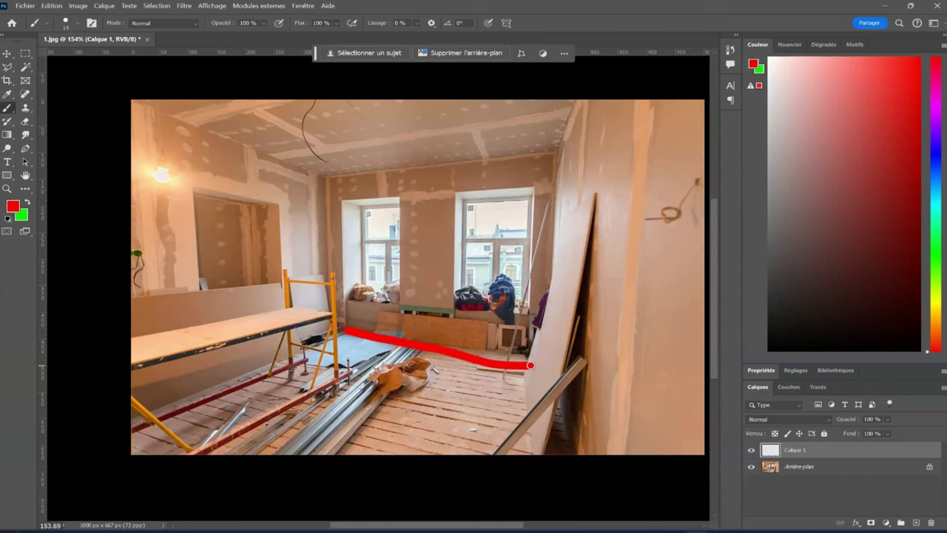
drag(329, 175, 549, 157)
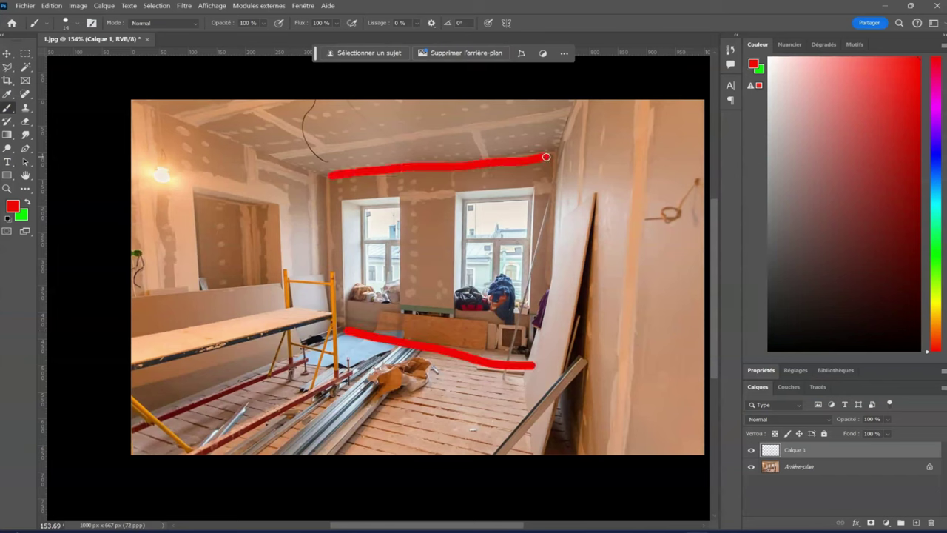
drag(340, 198, 542, 193)
drag(342, 300, 571, 321)
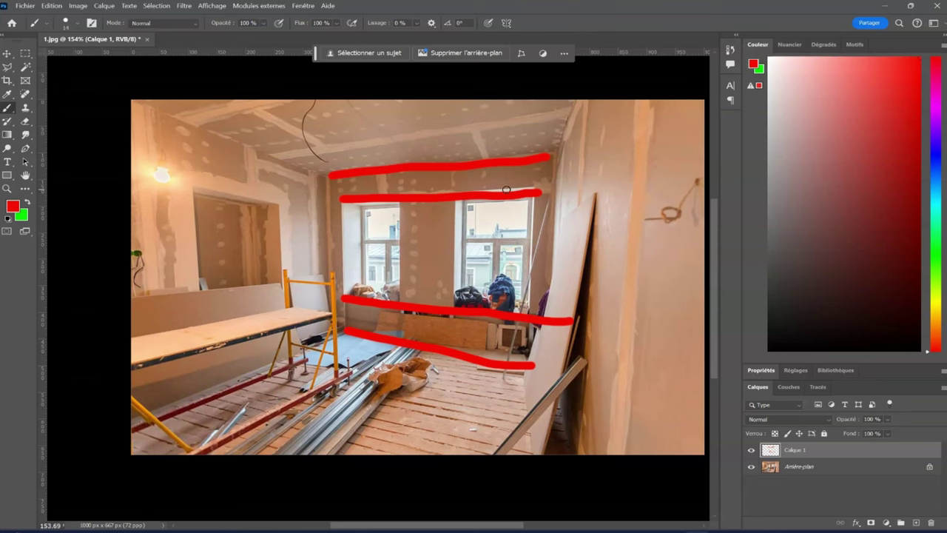
Step: Draw green converging lines along the left and right walls' ceiling and floor edges
click(28, 203)
drag(325, 176, 137, 108)
drag(321, 213, 132, 181)
mouse_move(332, 331)
mouse_down()
mouse_move(169, 375)
mouse_move(131, 389)
mouse_move(211, 375)
mouse_move(133, 407)
mouse_up()
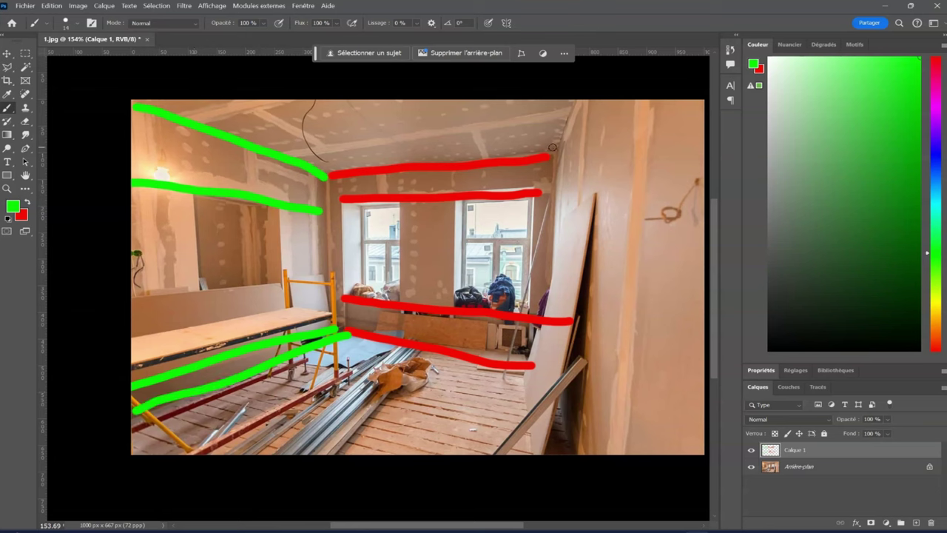
drag(557, 151, 577, 97)
drag(546, 338, 583, 453)
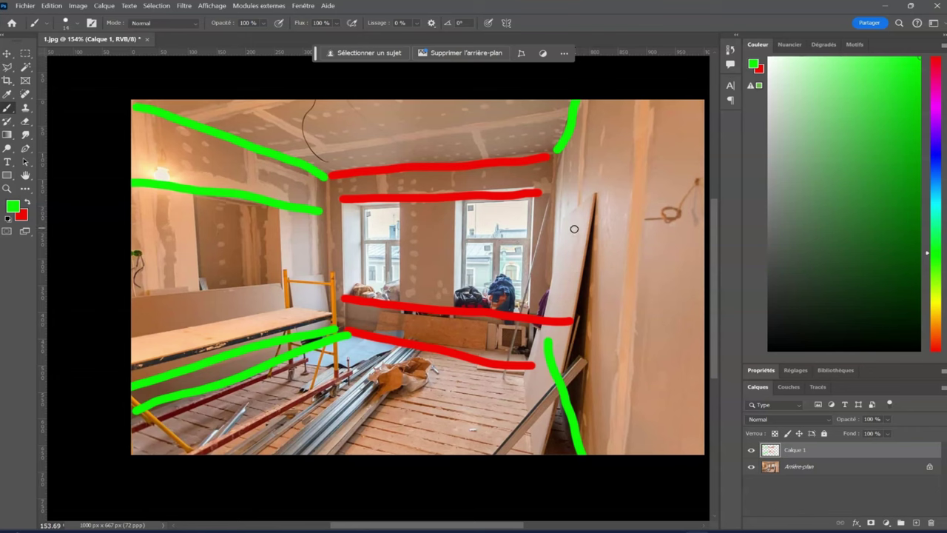
drag(558, 214, 701, 166)
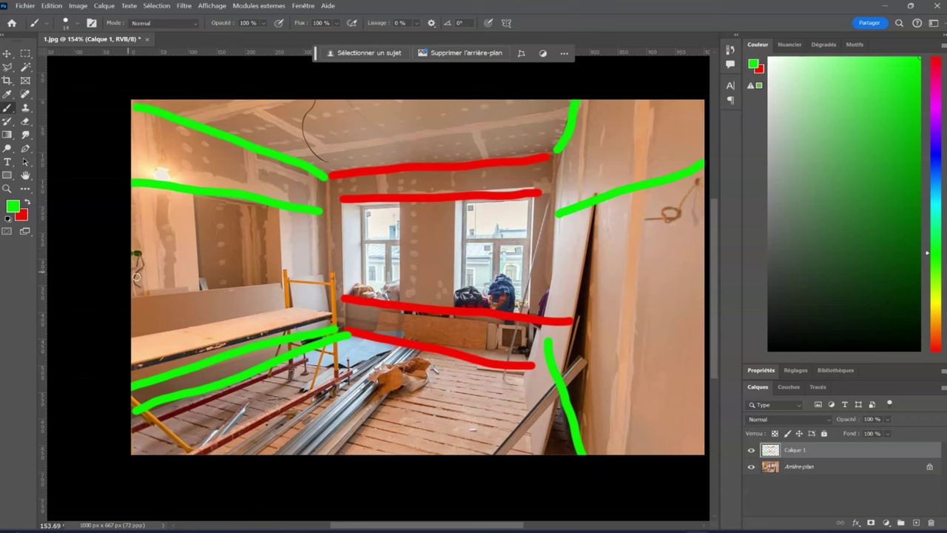
Step: Add straight red lines across the floor, redoing the first with Shift-clicks
click(27, 203)
drag(340, 370, 501, 418)
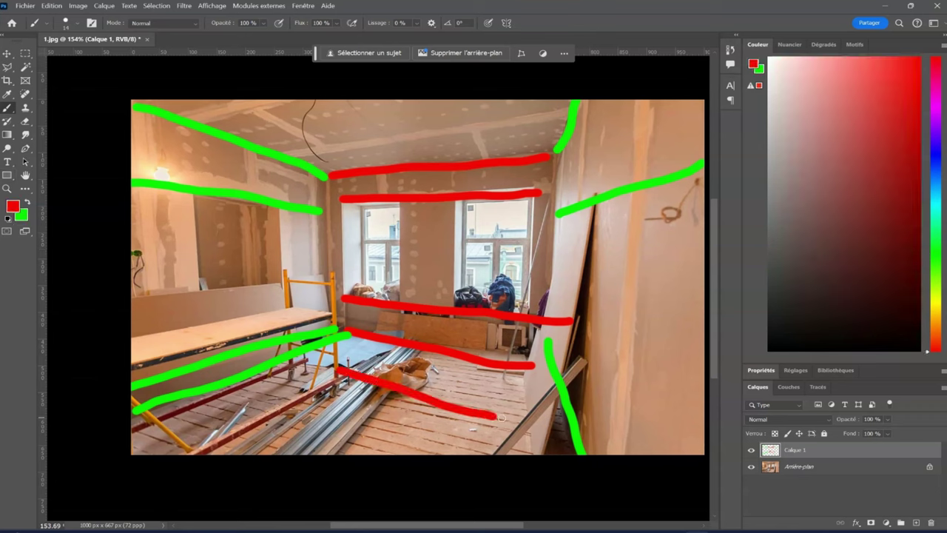
key(ctrl+z)
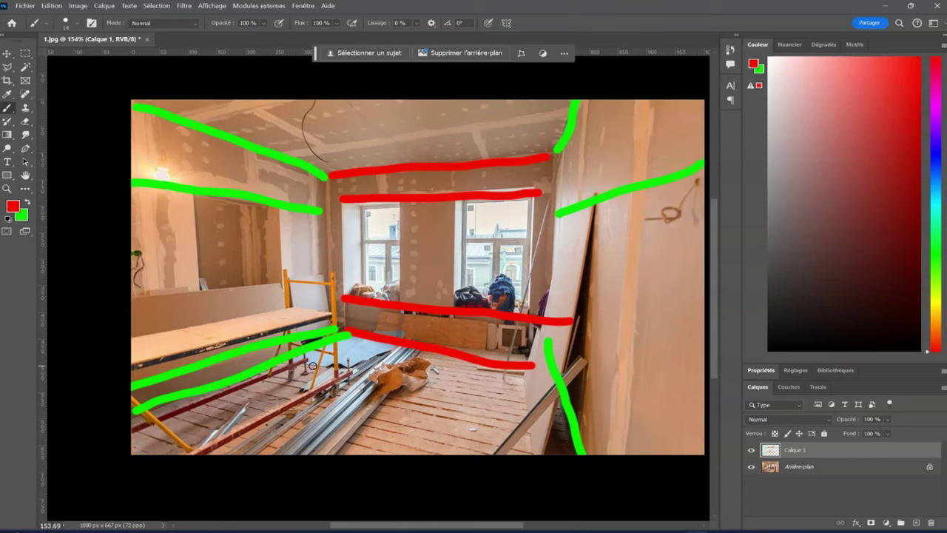
click(312, 365)
shift+click(520, 402)
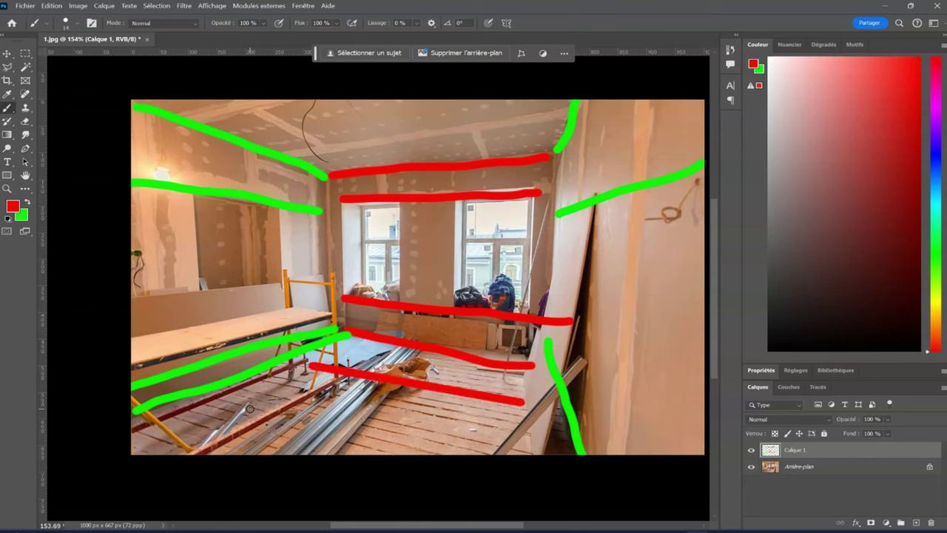
shift+click(508, 467)
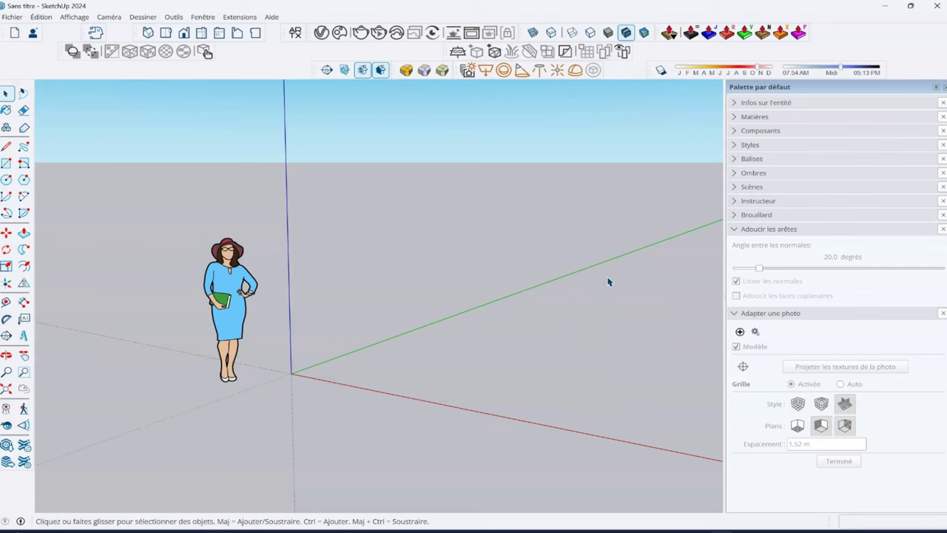
Step: Orbit the empty scene around the scale figure, checking the annotated photo in Photoshop
mouse_move(609, 282)
middle_down()
mouse_move(486, 333)
mouse_move(552, 365)
mouse_move(410, 393)
mouse_move(363, 382)
mouse_move(404, 408)
mouse_move(461, 310)
middle_up()
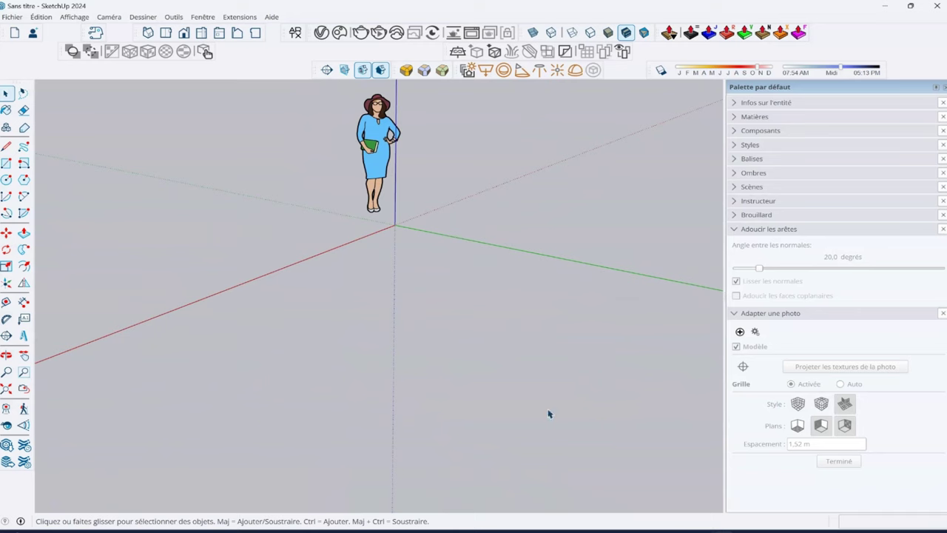
mouse_move(548, 414)
middle_down()
mouse_move(541, 423)
mouse_move(495, 385)
mouse_move(441, 321)
mouse_move(469, 382)
mouse_move(538, 315)
middle_up()
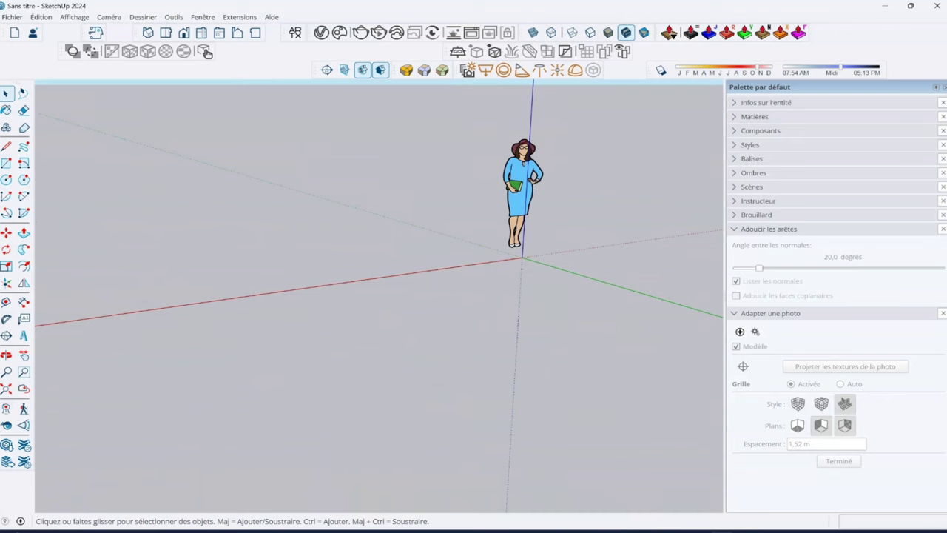
click(692, 492)
mouse_move(583, 343)
middle_down()
mouse_move(555, 341)
mouse_move(545, 289)
middle_up()
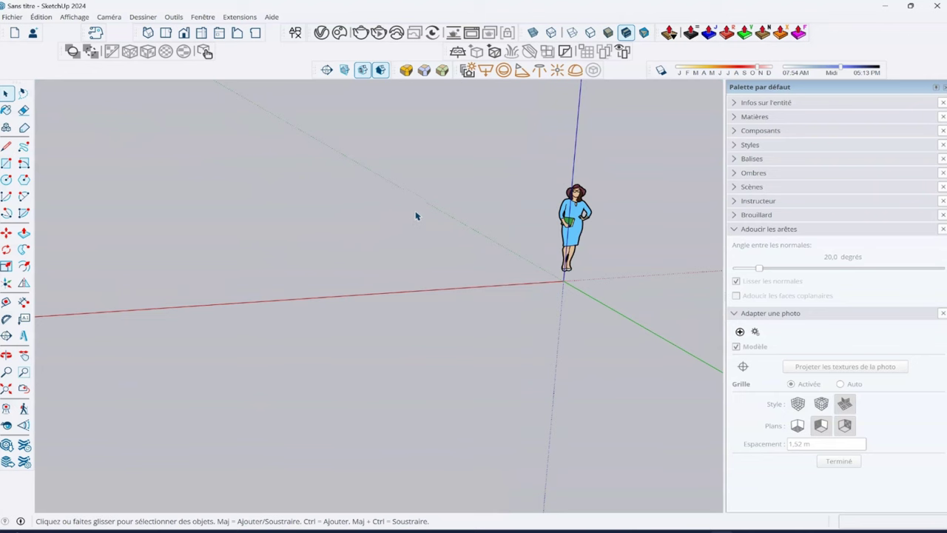
mouse_move(416, 215)
middle_down()
mouse_move(418, 205)
mouse_move(558, 419)
mouse_move(589, 97)
mouse_move(558, 201)
mouse_move(565, 296)
mouse_move(464, 392)
mouse_move(465, 378)
middle_up()
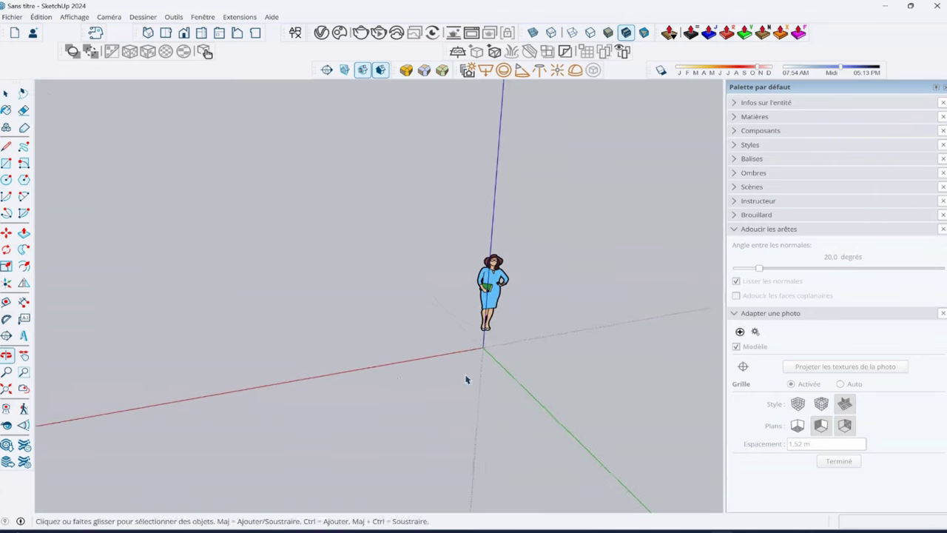
mouse_move(459, 410)
shift+middle_down()
mouse_move(551, 315)
mouse_move(514, 275)
shift+middle_up()
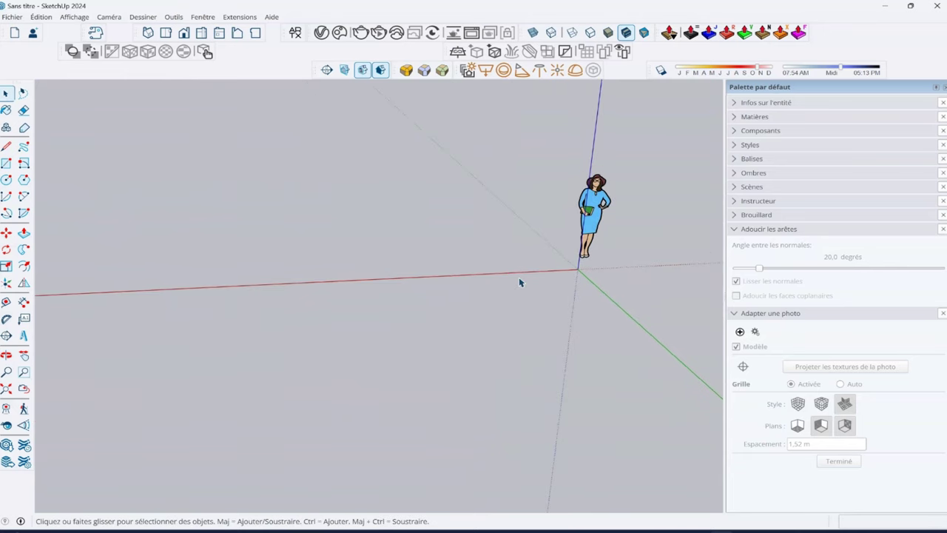
click(11, 16)
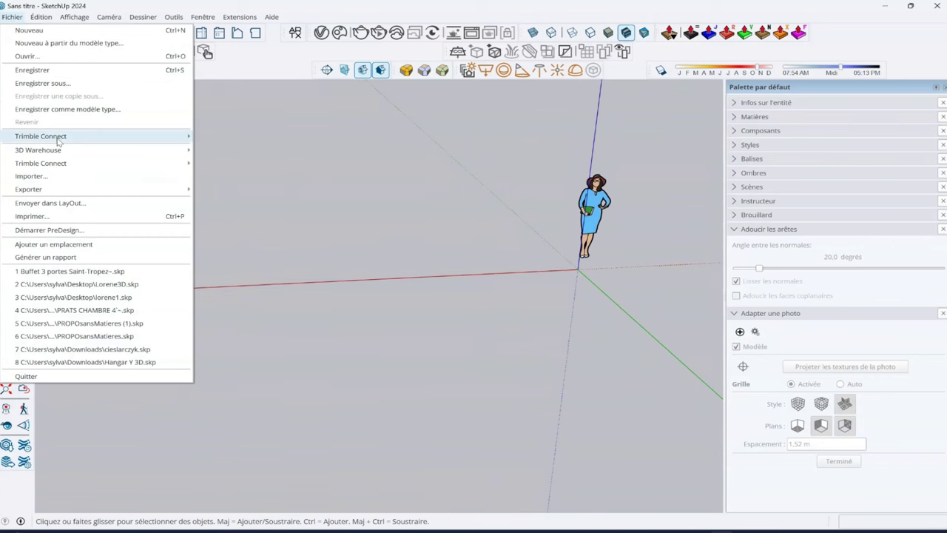
Step: Import 1.jpg from HOME STAGING 3D as a 'Nouvelle photo adaptée'
click(33, 176)
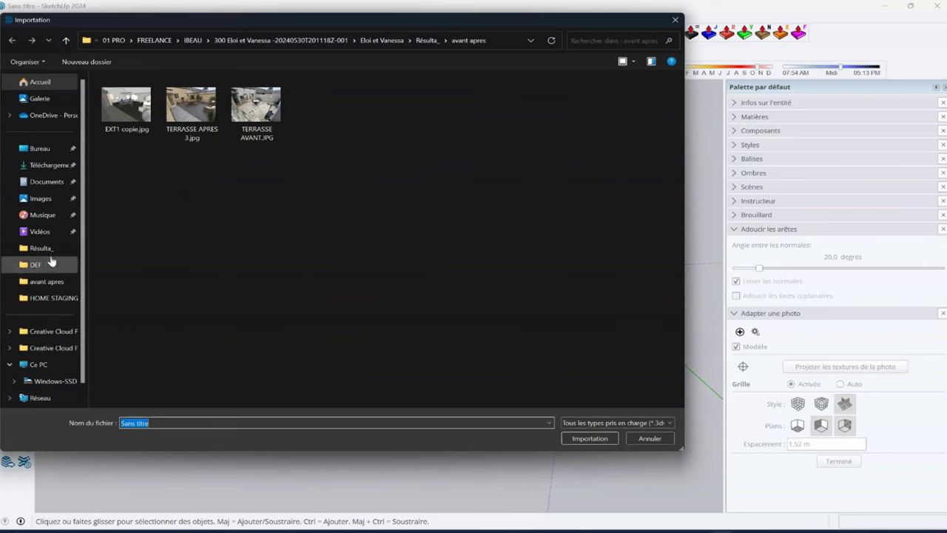
click(56, 296)
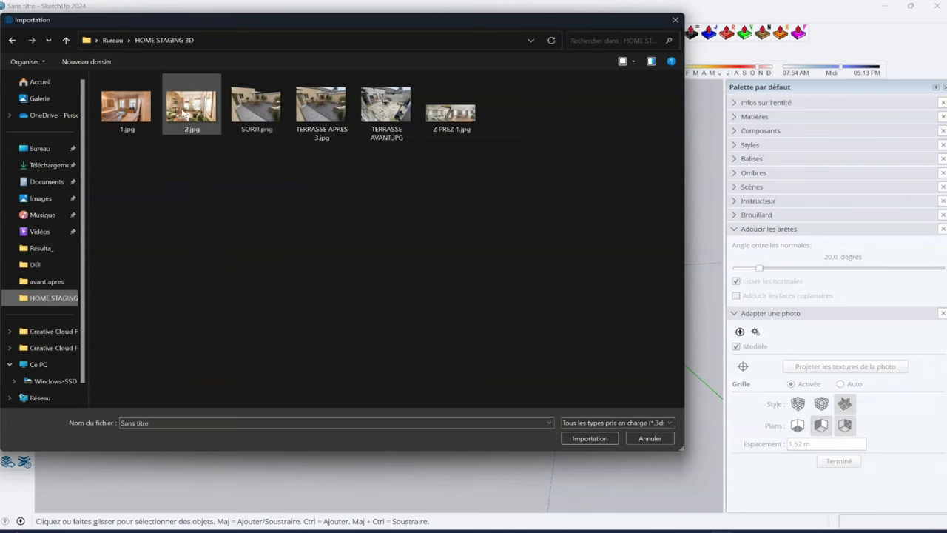
click(133, 116)
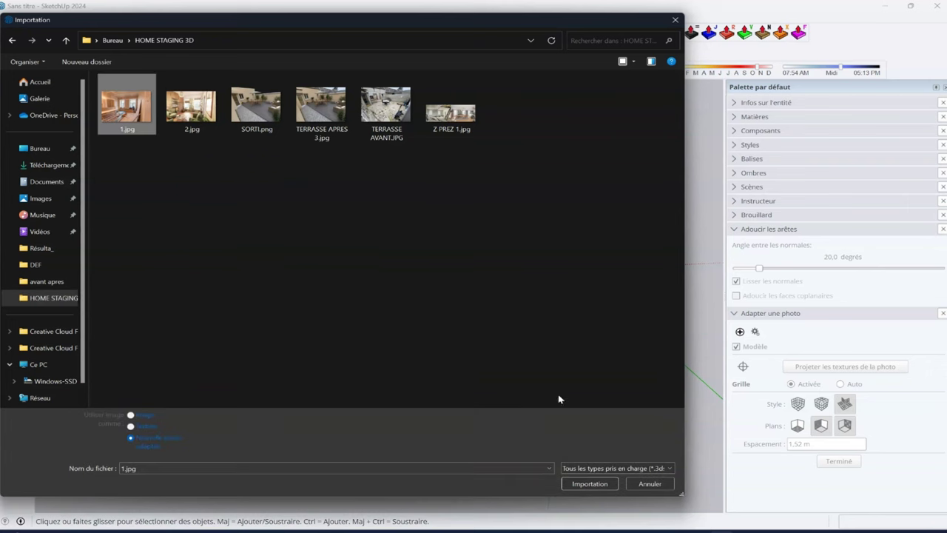
click(143, 417)
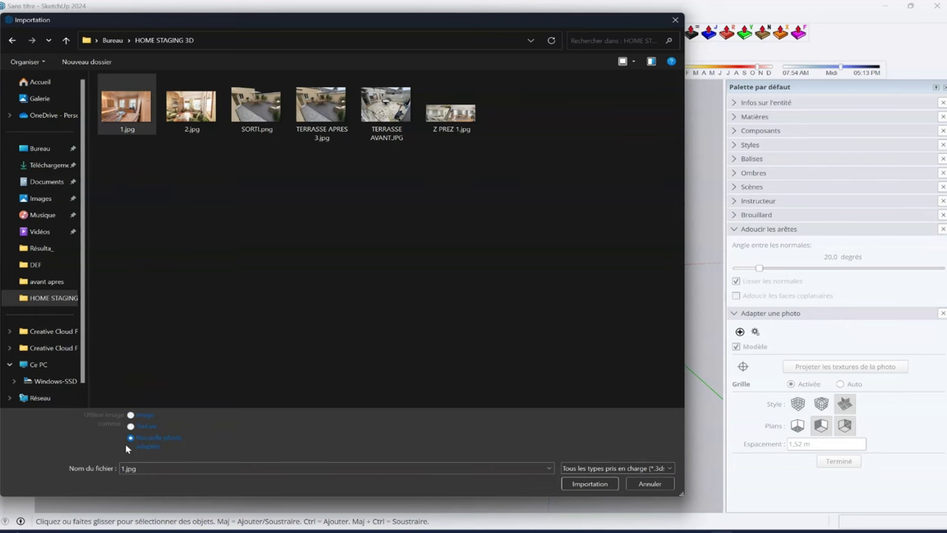
click(603, 487)
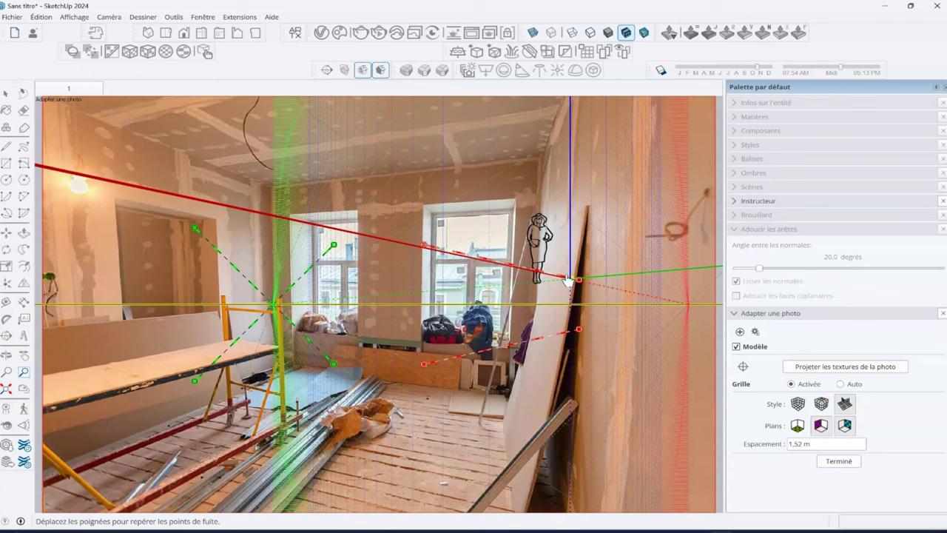
Step: Move the axis origin onto the floor and align the red guides with ceiling and floor edges
mouse_move(568, 280)
mouse_down()
mouse_move(428, 446)
mouse_move(448, 448)
mouse_move(459, 404)
mouse_move(234, 436)
mouse_move(333, 449)
mouse_move(438, 436)
mouse_move(406, 409)
mouse_up()
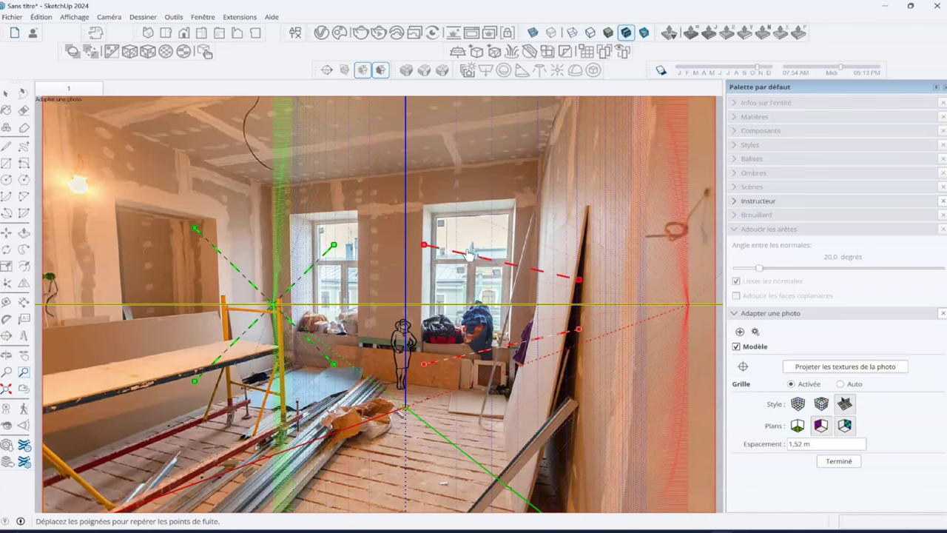
mouse_move(469, 254)
mouse_down()
mouse_move(431, 222)
mouse_move(462, 245)
mouse_move(431, 241)
mouse_move(349, 199)
mouse_move(516, 174)
mouse_move(521, 161)
mouse_up()
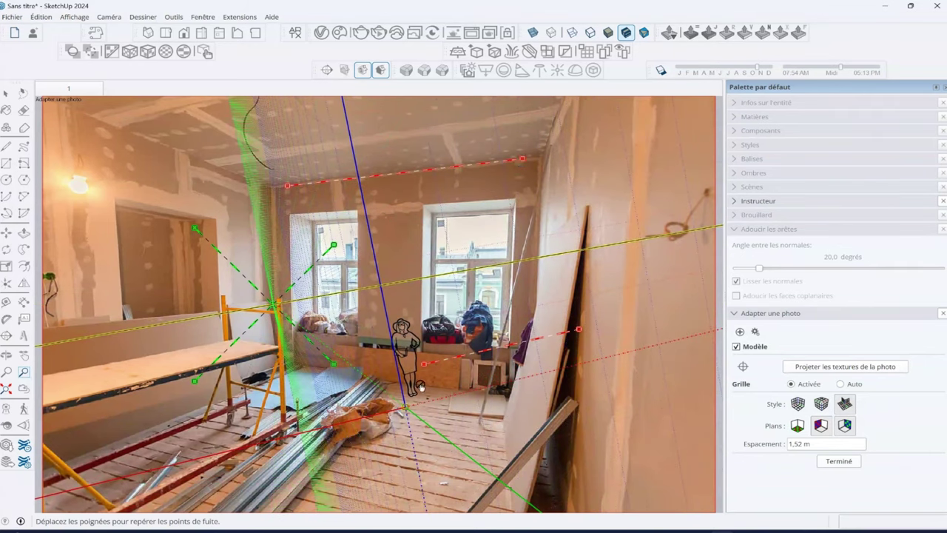
drag(423, 364, 296, 366)
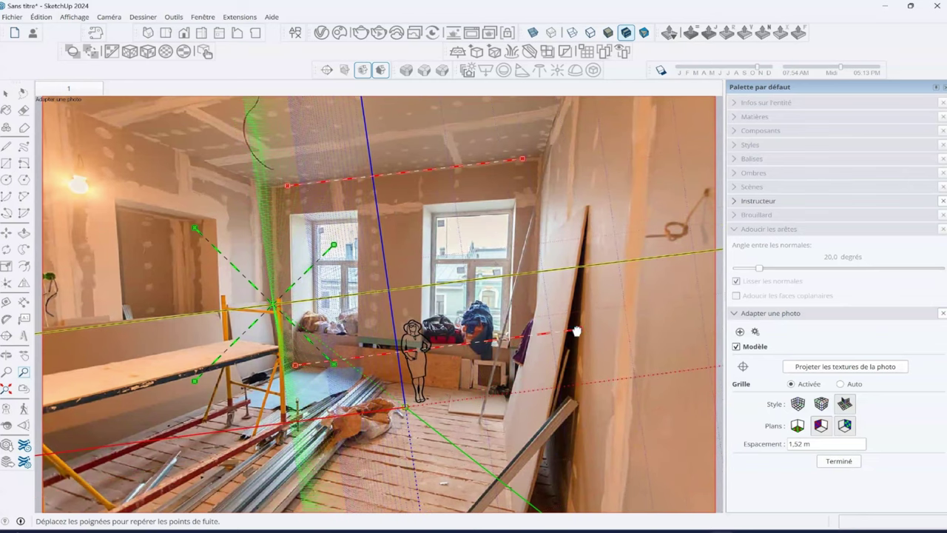
drag(576, 331, 556, 404)
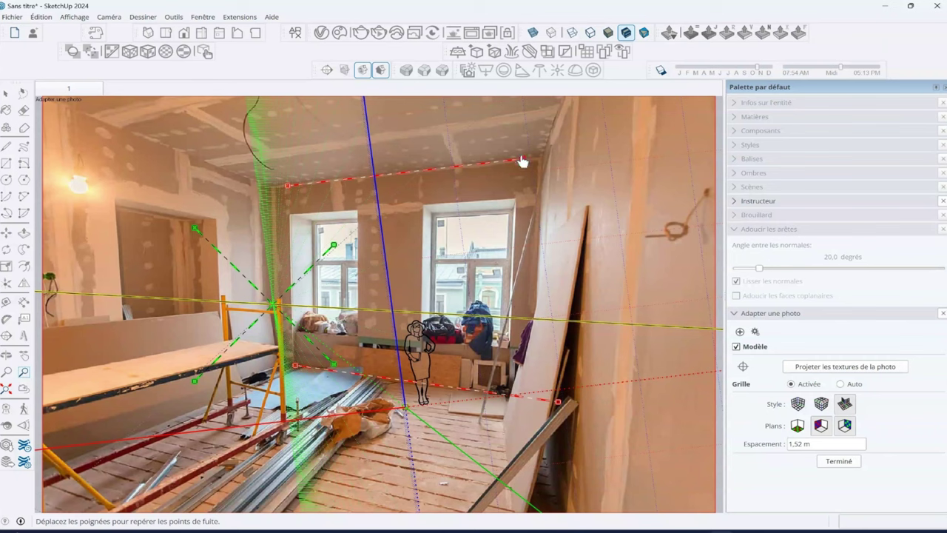
drag(521, 161, 684, 141)
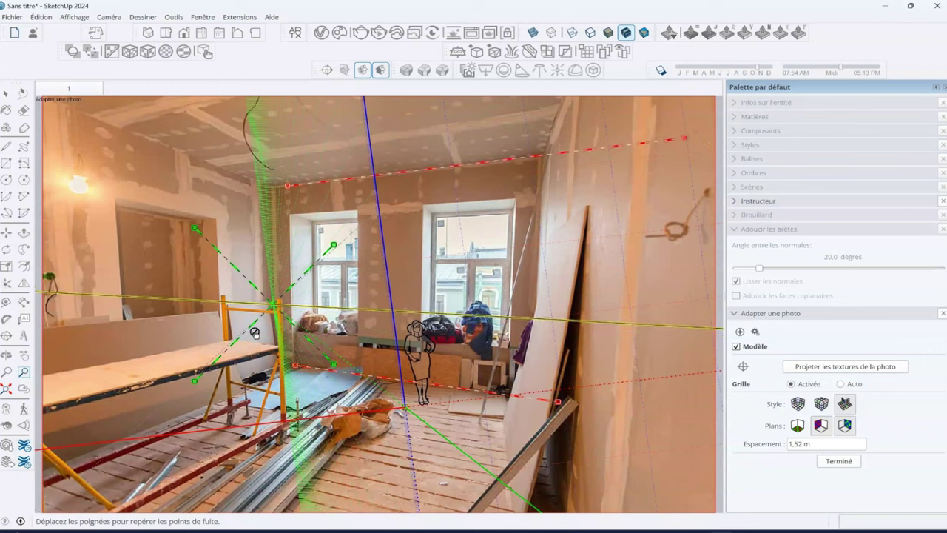
Step: Align the green guides with the left ceiling edge and the floor, then confirm
drag(251, 327, 146, 183)
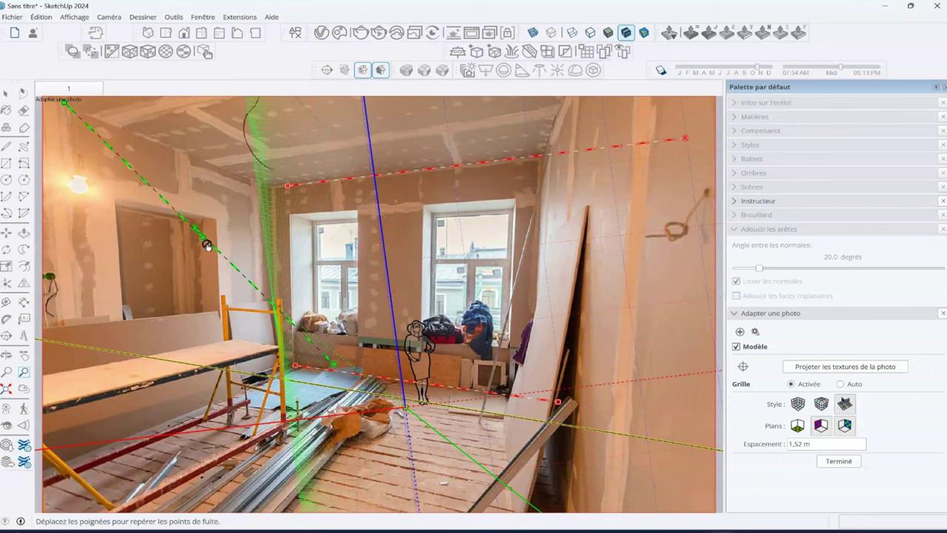
drag(202, 237, 247, 185)
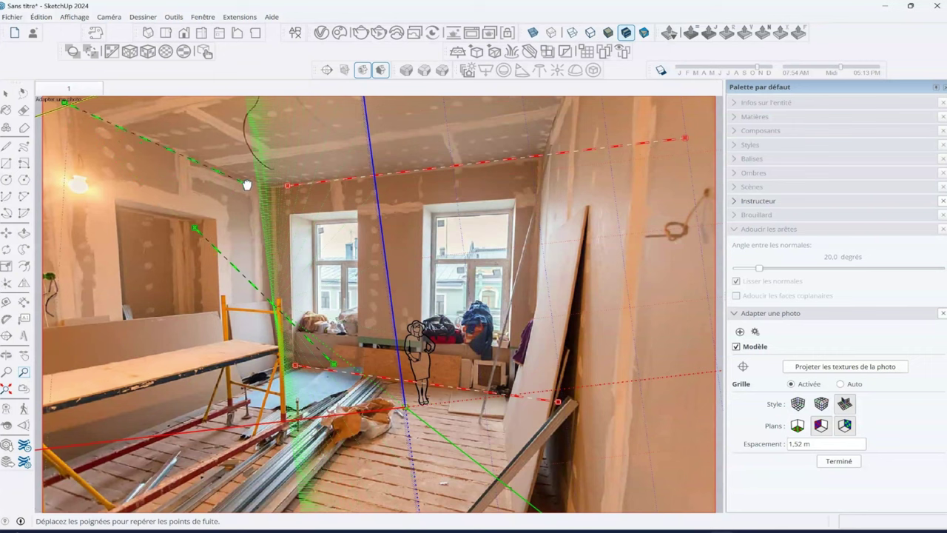
mouse_move(273, 269)
mouse_down()
mouse_move(81, 417)
mouse_move(210, 422)
mouse_up()
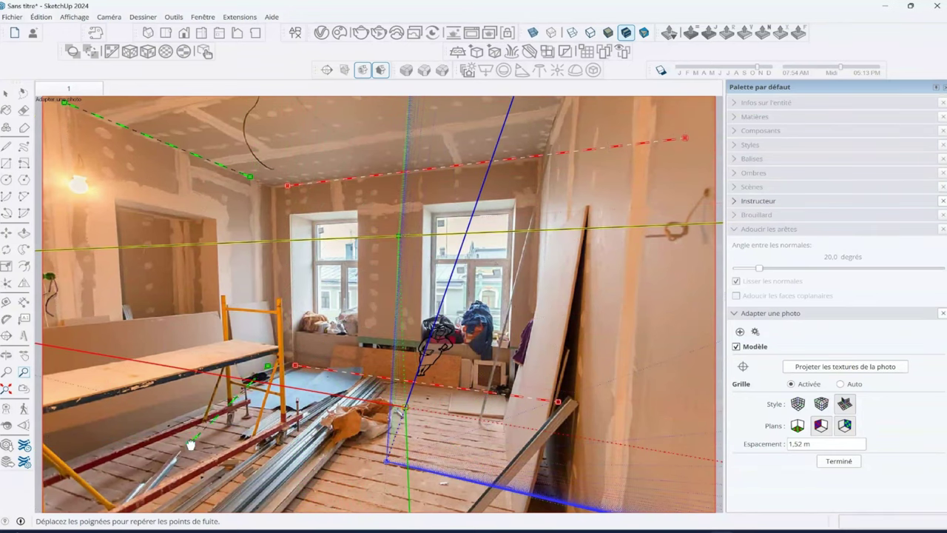
drag(191, 444, 16, 446)
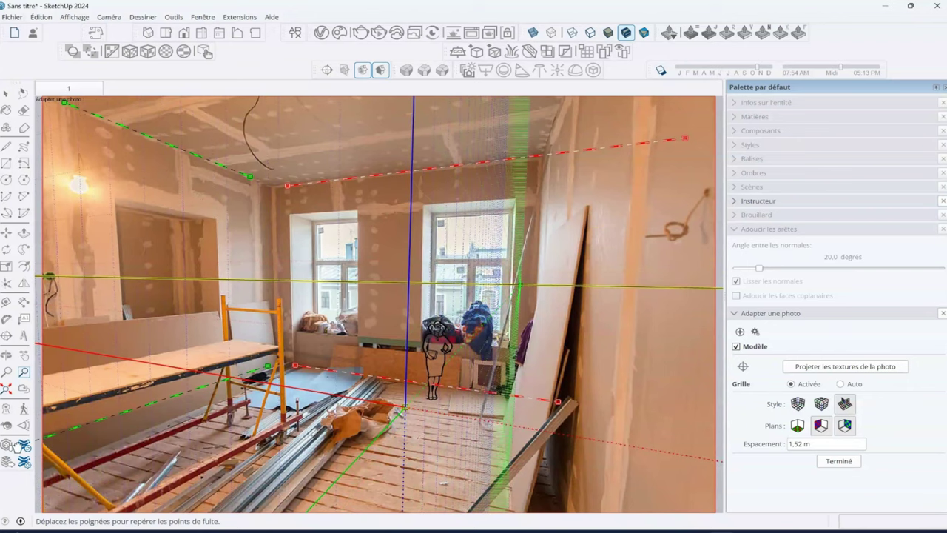
scroll(223, 397, down, 2)
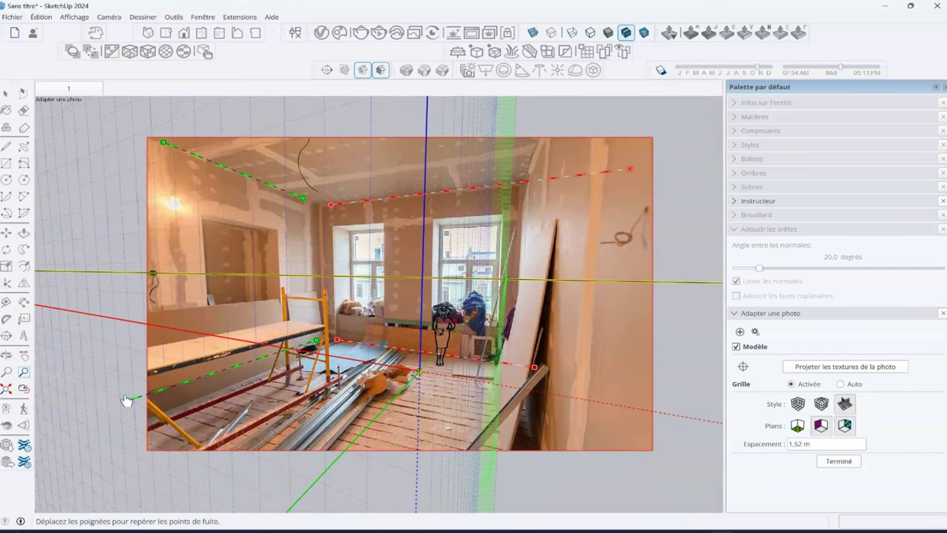
key(Return)
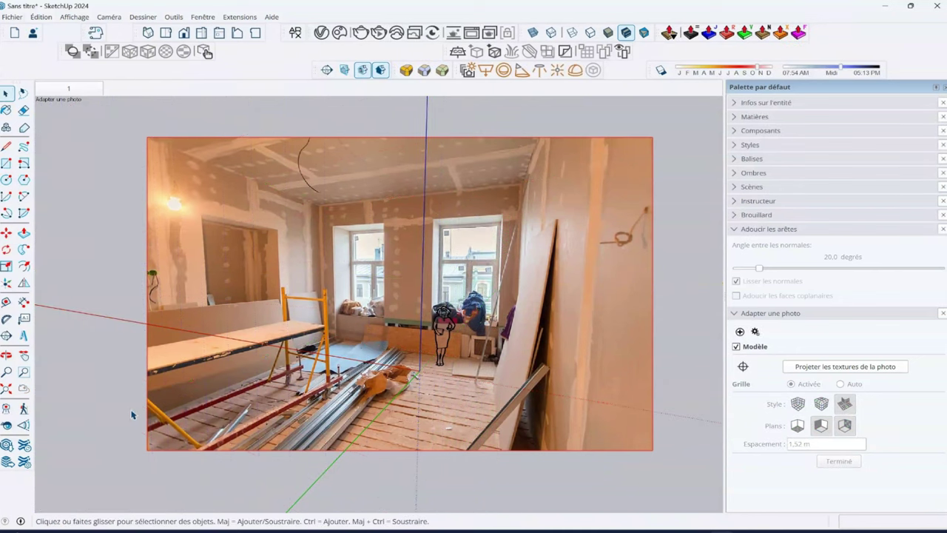
Step: Reopen the matched photo, refine the lower green guide and raise the origin onto the floor line
right_click(387, 254)
click(409, 264)
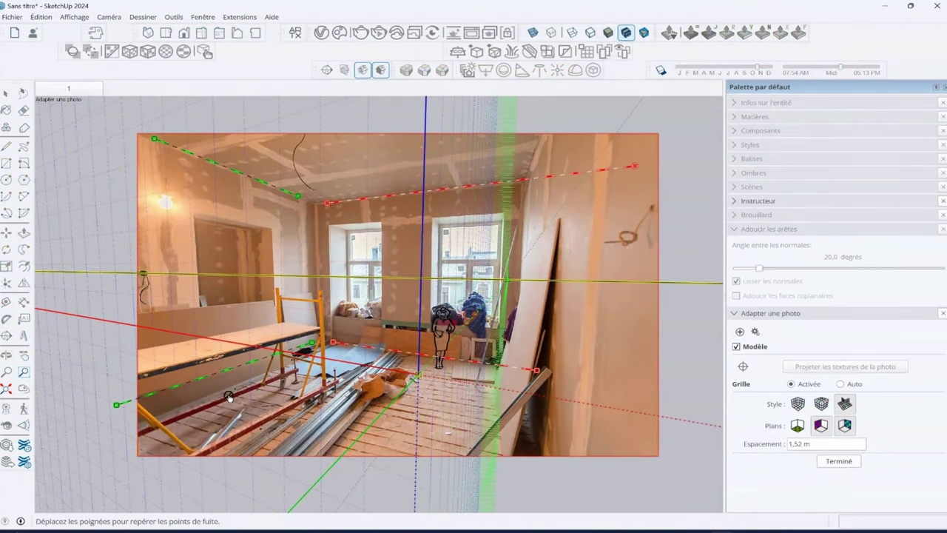
scroll(434, 400, up, 2)
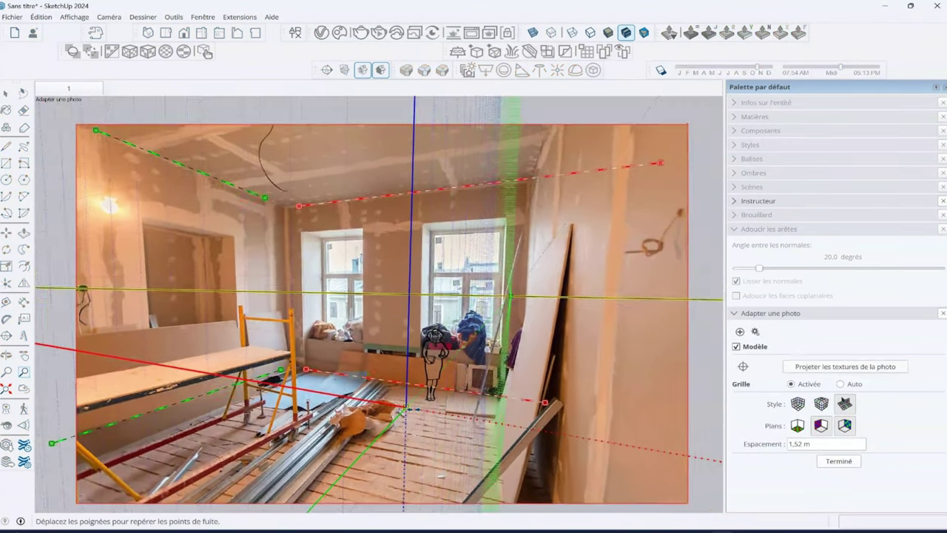
scroll(406, 409, down, 2)
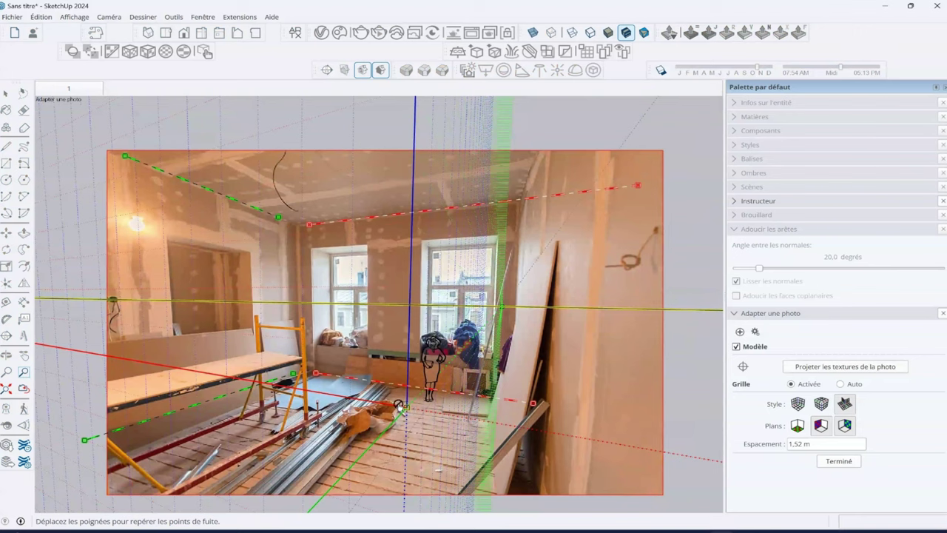
drag(83, 438, 82, 444)
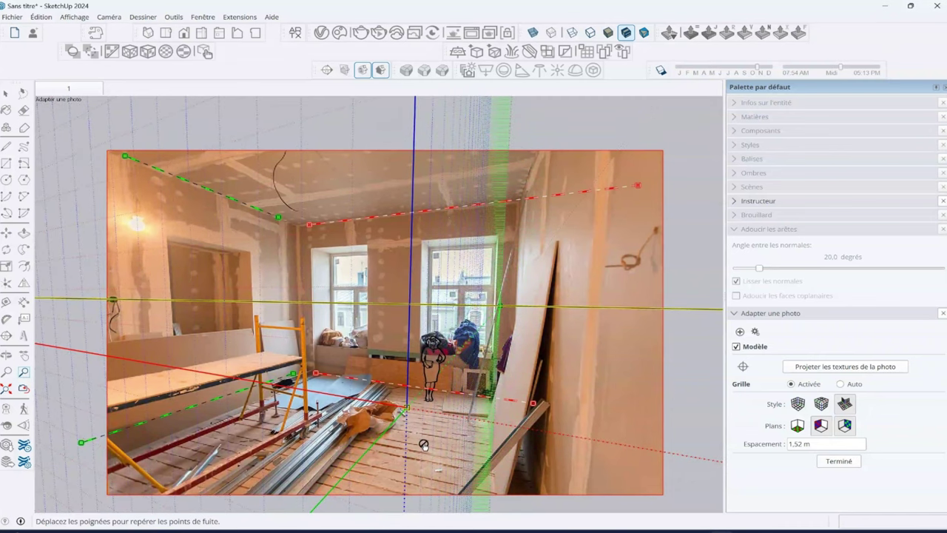
mouse_move(405, 407)
mouse_down()
mouse_move(366, 357)
mouse_move(366, 395)
mouse_move(421, 391)
mouse_up()
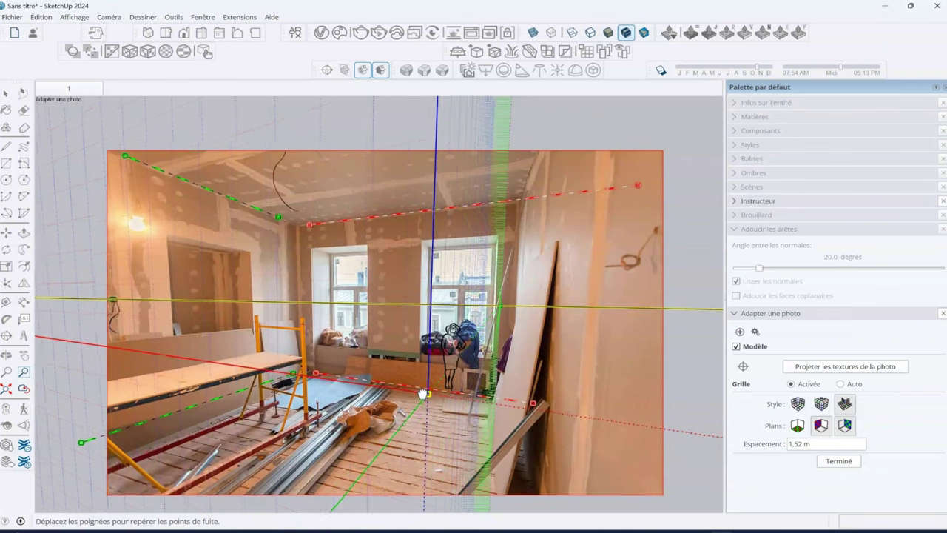
Step: Shift the axis origin along the floor and bring the upper green guide to the ceiling corner
mouse_move(420, 391)
mouse_down()
mouse_move(513, 400)
mouse_move(292, 415)
mouse_move(386, 428)
mouse_up()
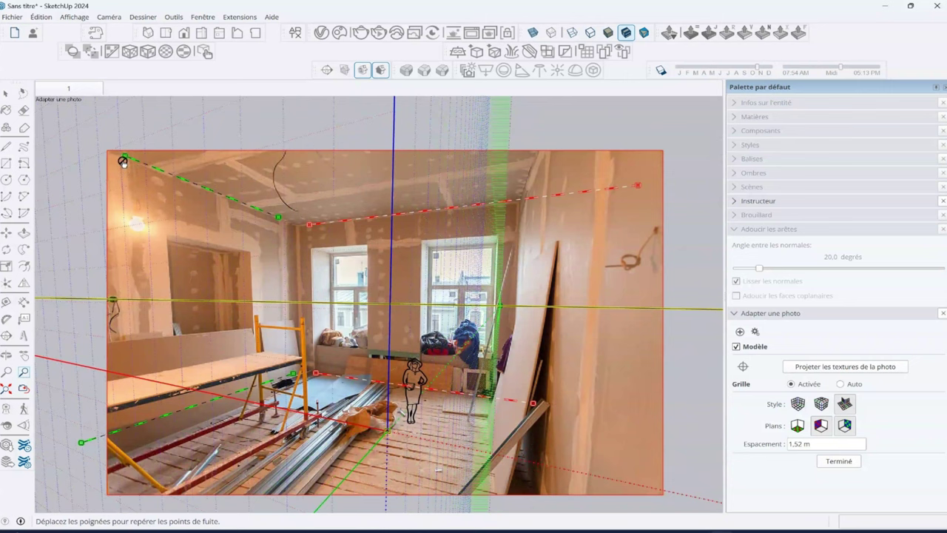
drag(123, 161, 78, 142)
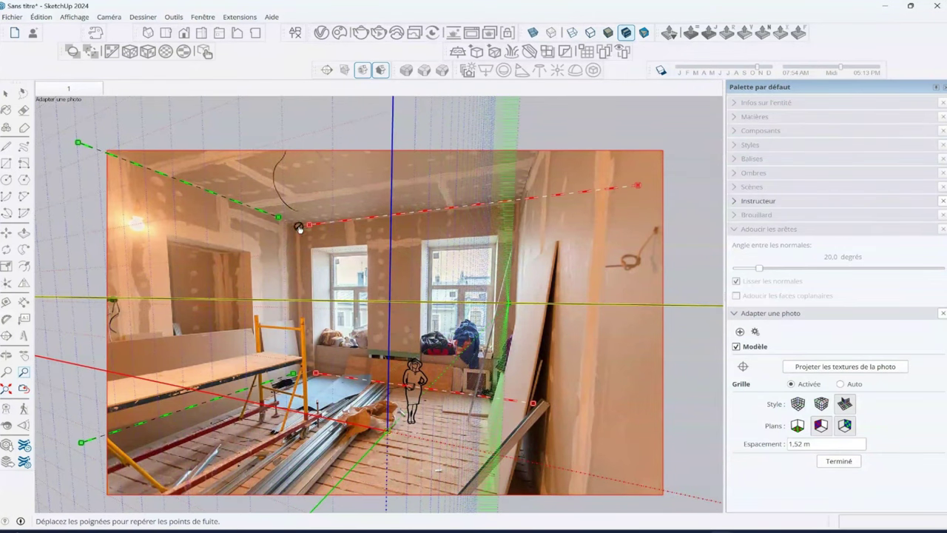
scroll(299, 228, up, 2)
scroll(292, 226, up, 2)
drag(257, 200, 285, 211)
scroll(325, 319, down, 2)
scroll(389, 342, down, 2)
scroll(389, 343, down, 2)
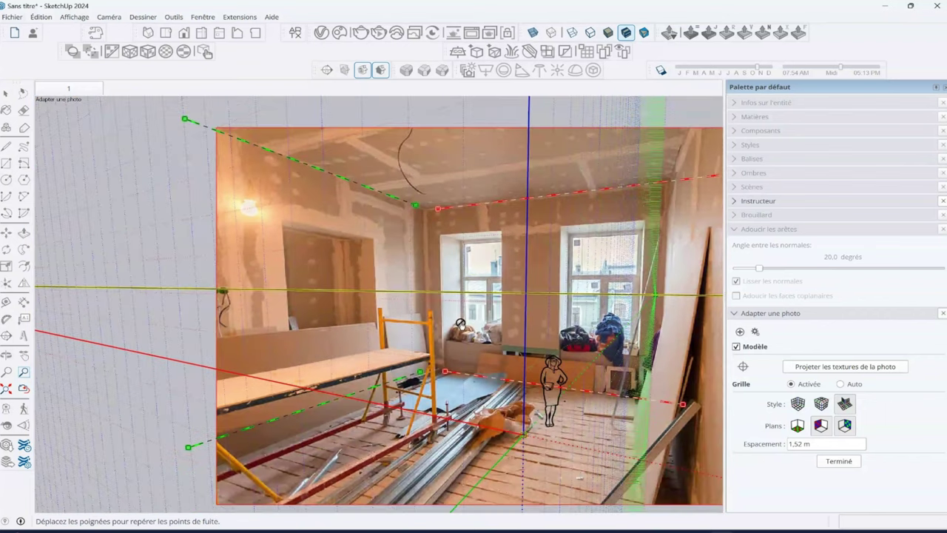
scroll(370, 351, down, 1)
scroll(348, 363, down, 1)
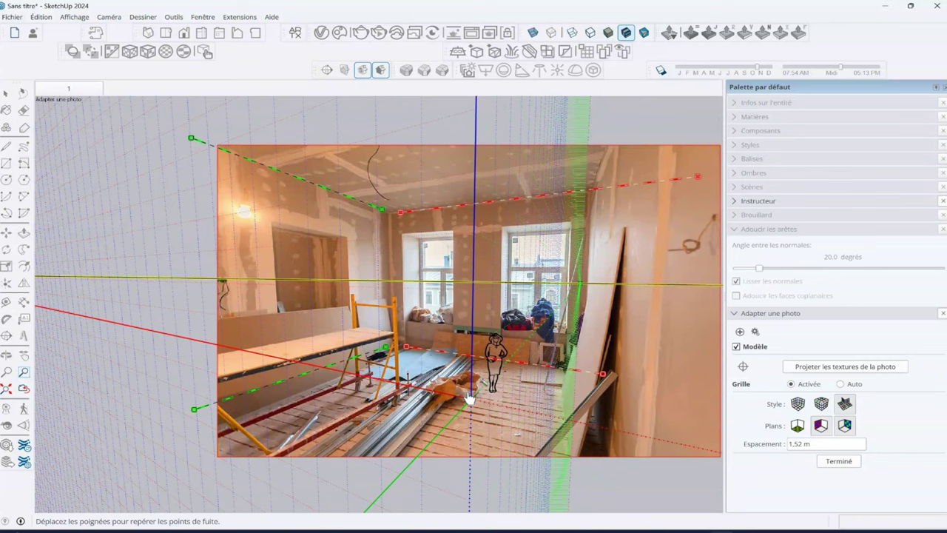
Step: Fine-tune the lower green and red lines and place the origin on the back-left floor corner
drag(470, 400, 498, 408)
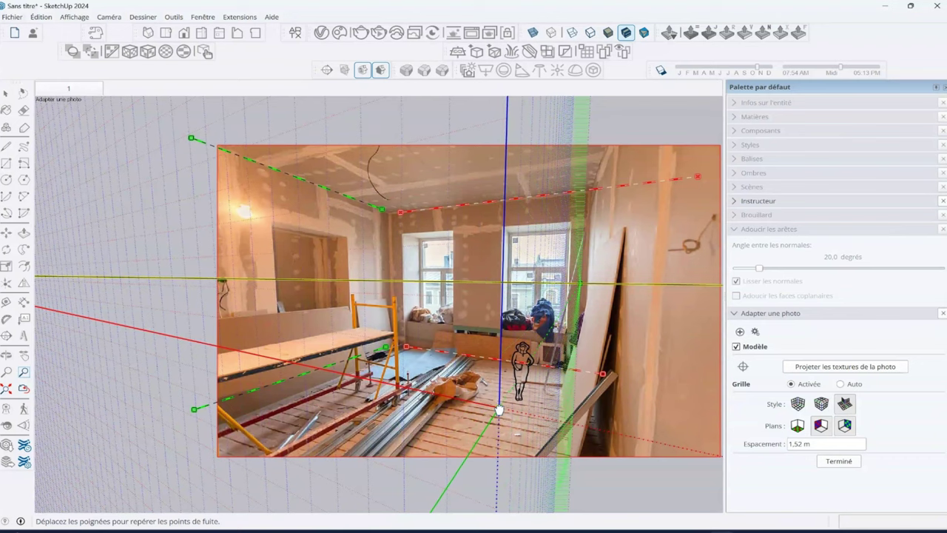
scroll(506, 246, up, 1)
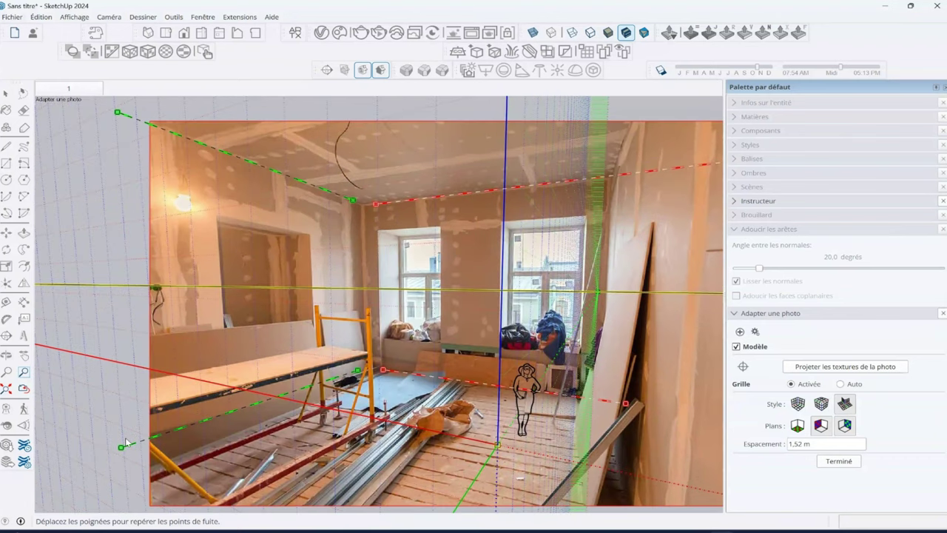
drag(119, 446, 125, 468)
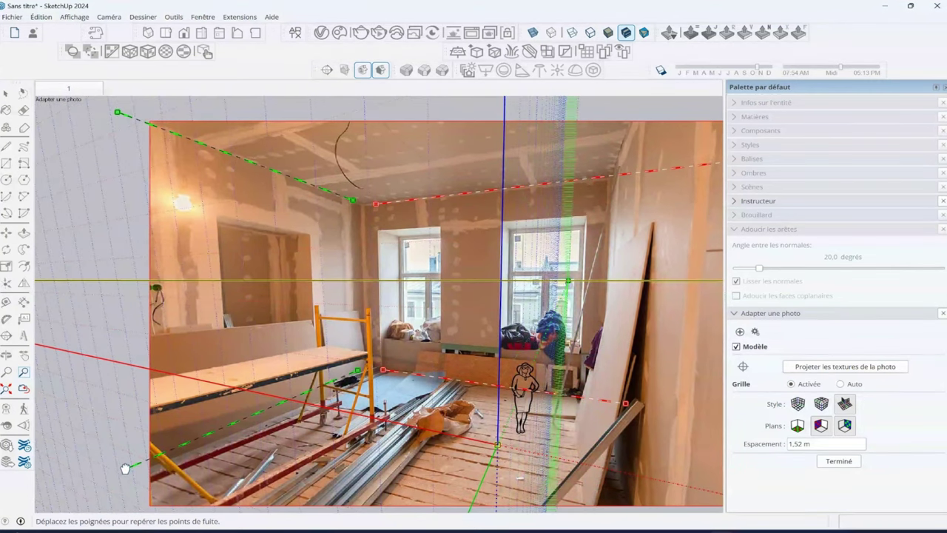
mouse_move(495, 446)
mouse_down()
mouse_move(370, 442)
mouse_move(380, 439)
mouse_up()
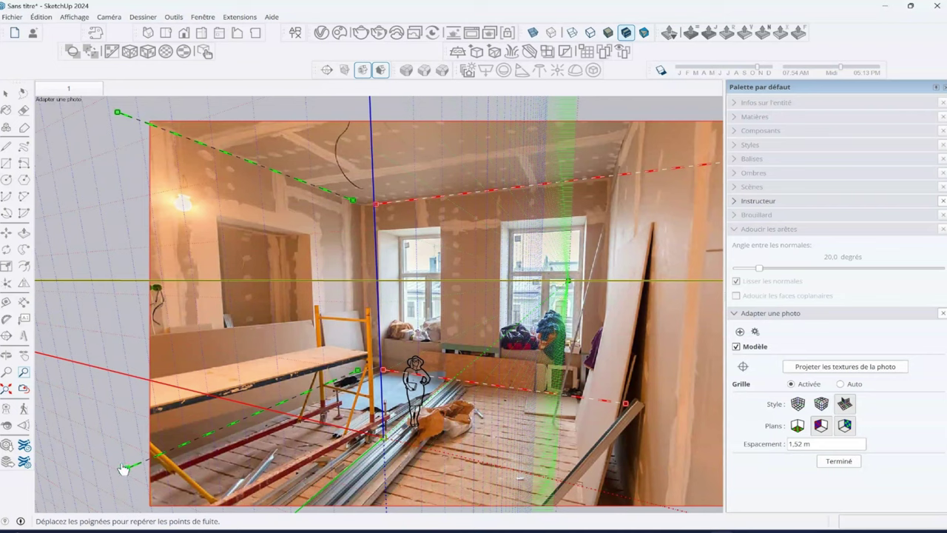
drag(126, 468, 122, 454)
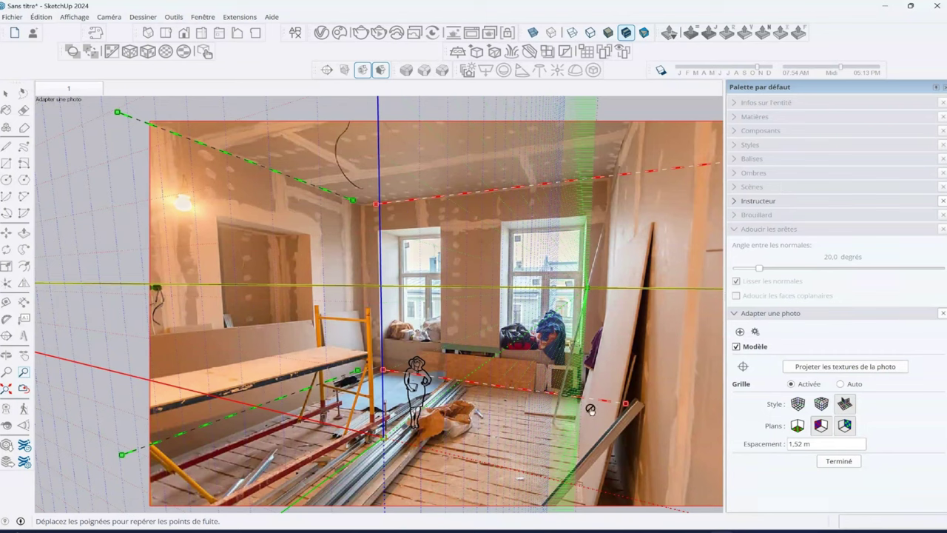
mouse_move(626, 405)
mouse_down()
mouse_move(629, 395)
mouse_move(631, 403)
mouse_up()
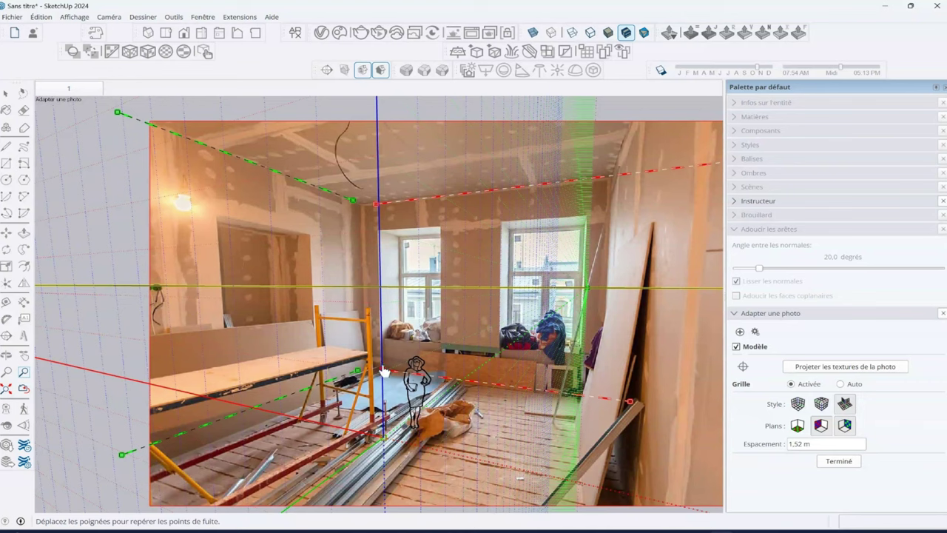
drag(384, 371, 342, 368)
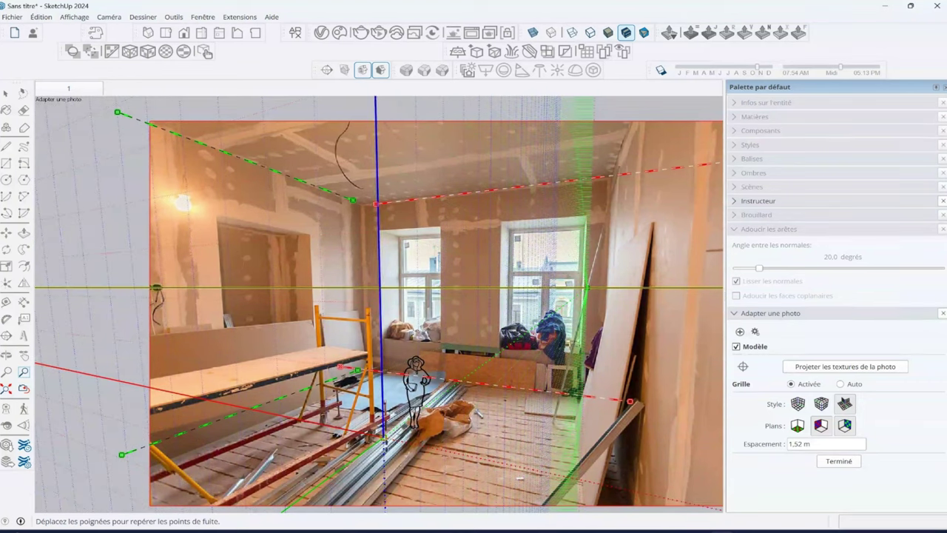
mouse_move(385, 438)
mouse_down()
mouse_move(320, 437)
mouse_move(313, 423)
mouse_move(227, 422)
mouse_move(603, 417)
mouse_move(408, 413)
mouse_move(419, 416)
mouse_up()
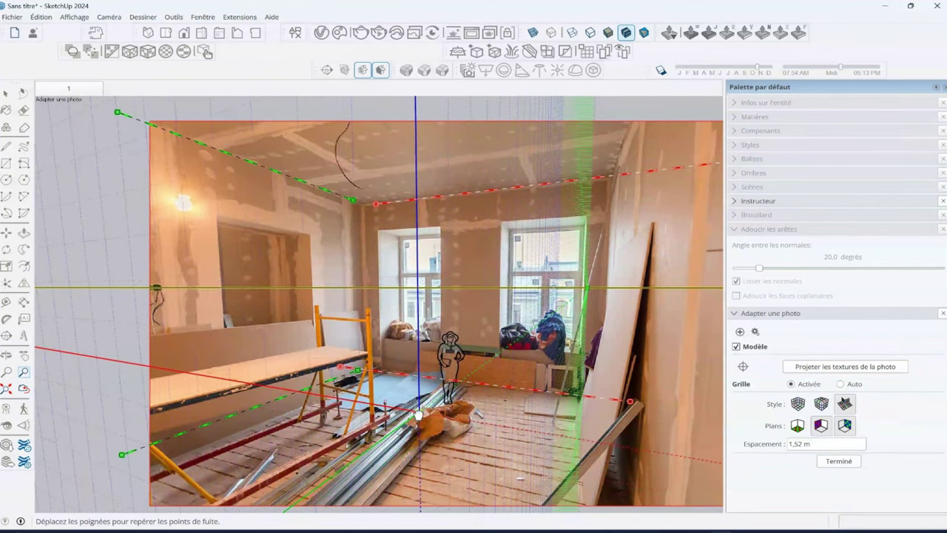
right_click(454, 277)
Step: Finish the photo match and check the photo-free scene before returning to Match Photo
click(468, 276)
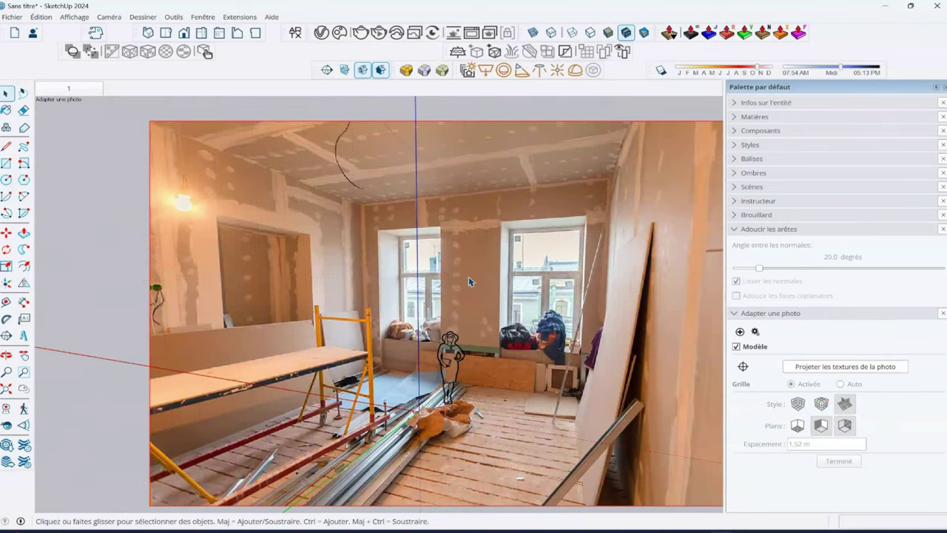
scroll(480, 312, down, 3)
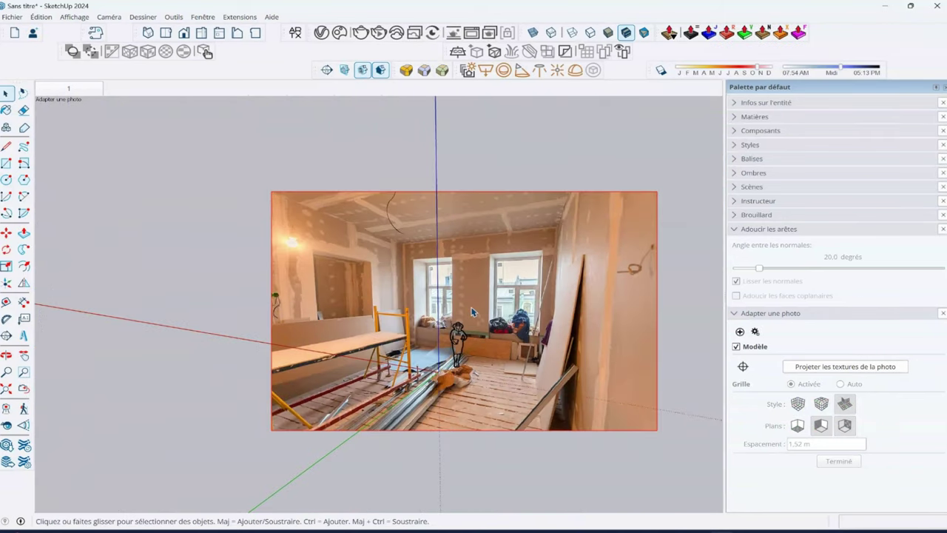
click(58, 86)
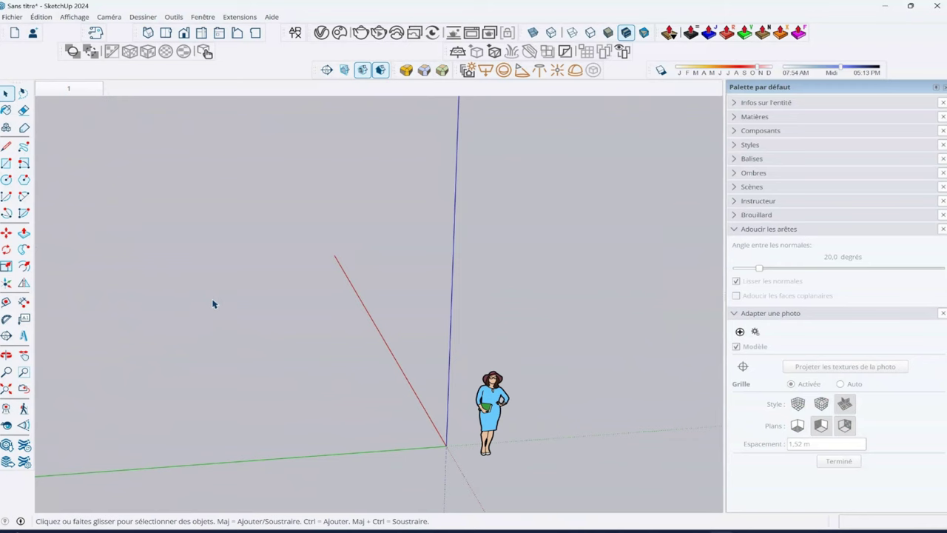
click(64, 89)
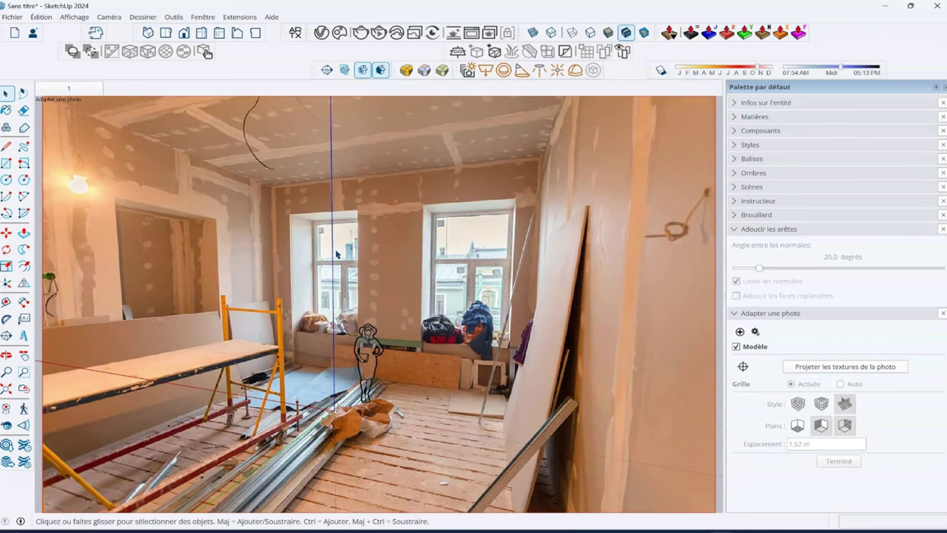
Step: Trace the back wall and left wall as rectangles over the photo
click(6, 163)
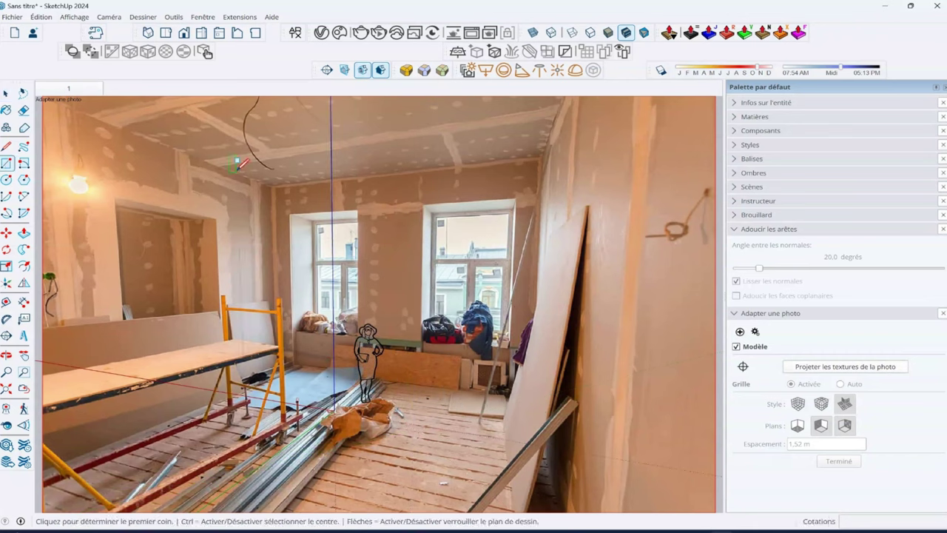
click(273, 177)
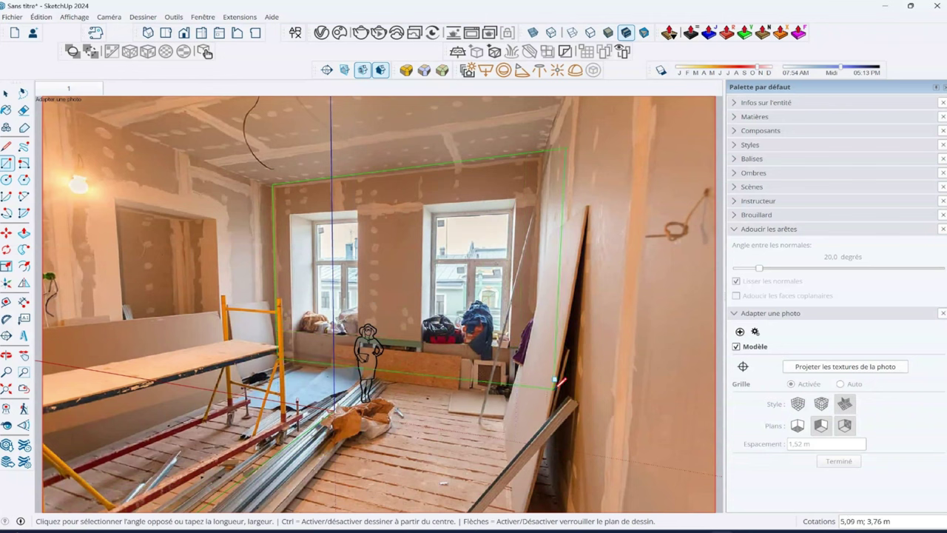
click(572, 399)
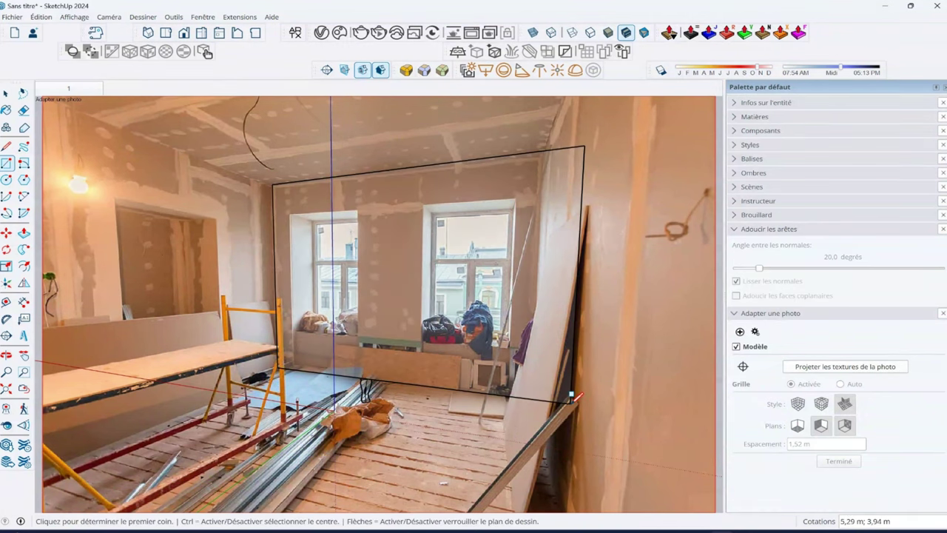
click(272, 184)
scroll(233, 353, down, 3)
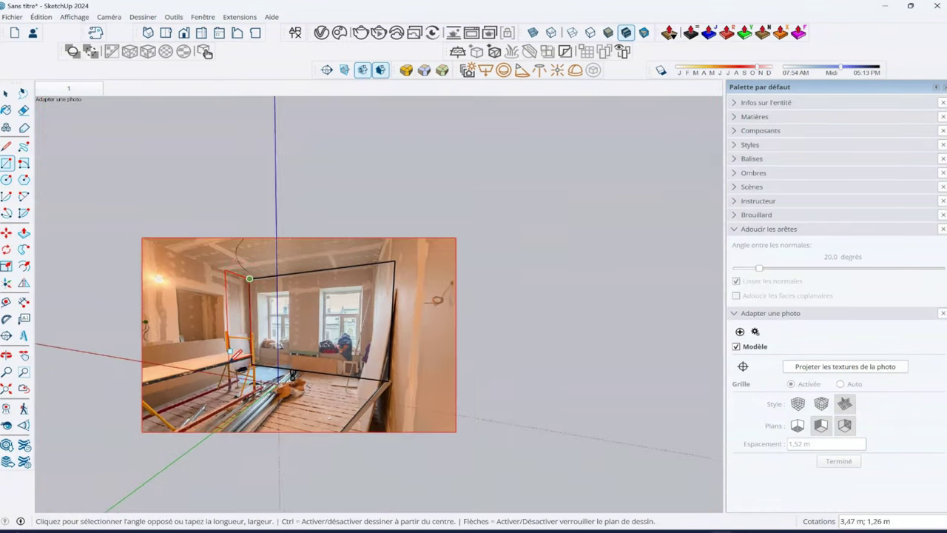
scroll(216, 315, up, 1)
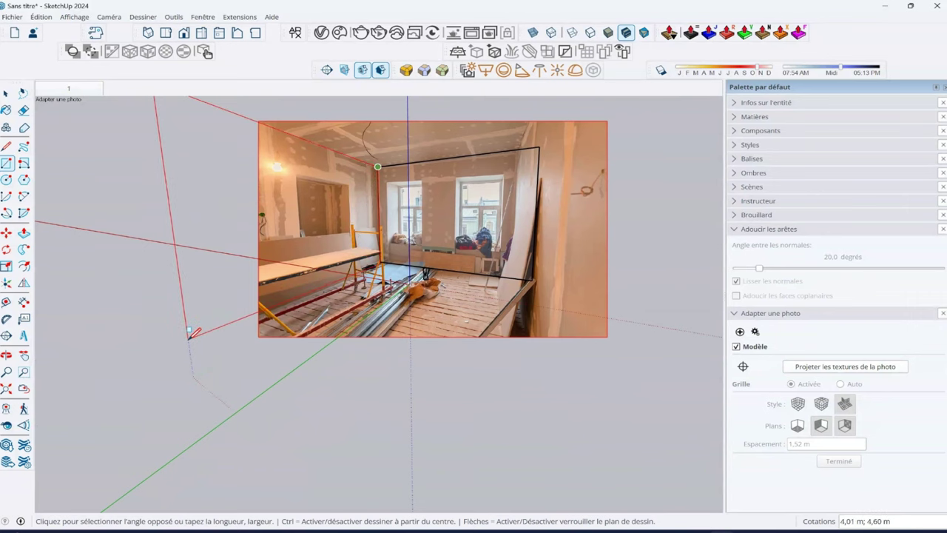
click(186, 335)
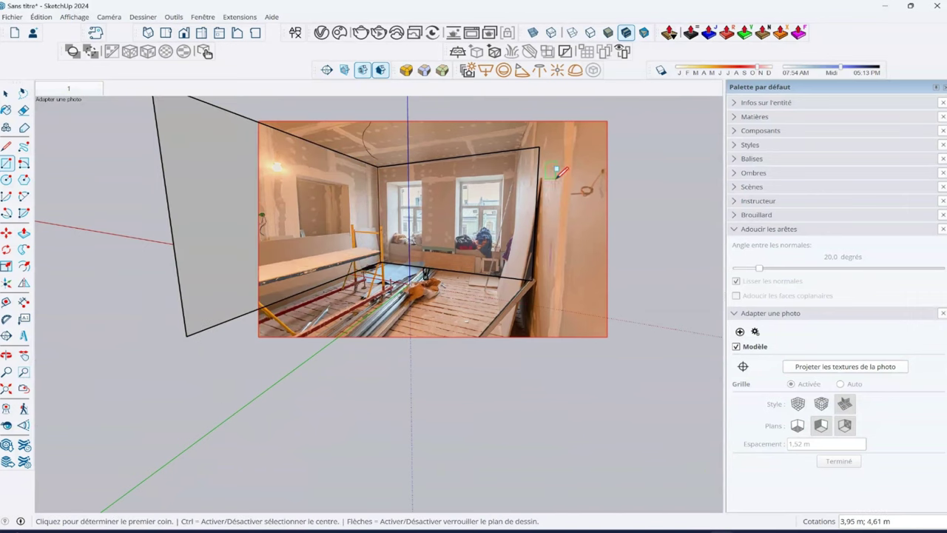
Step: Draw the ceiling rectangle across the tops of the two walls
key(w)
scroll(545, 254, down, 3)
key(r)
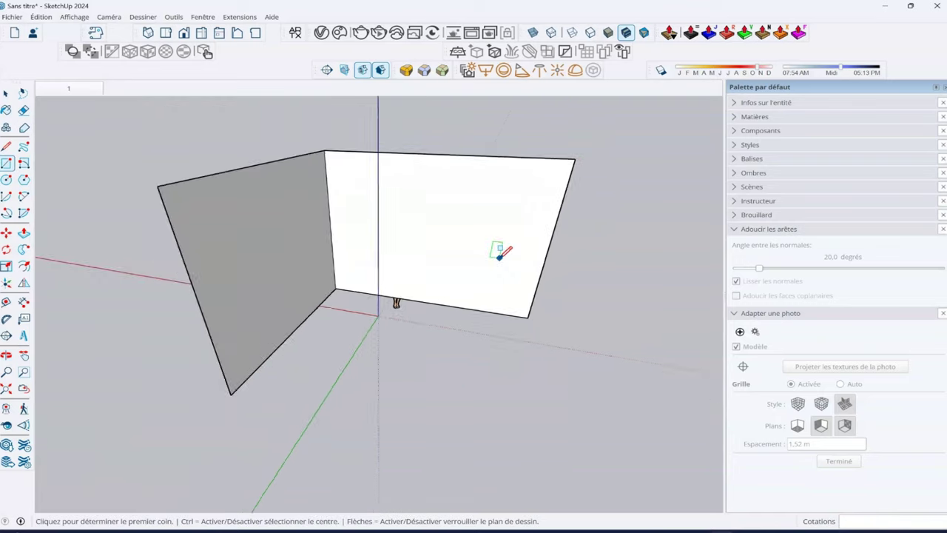
scroll(518, 244, down, 3)
click(552, 207)
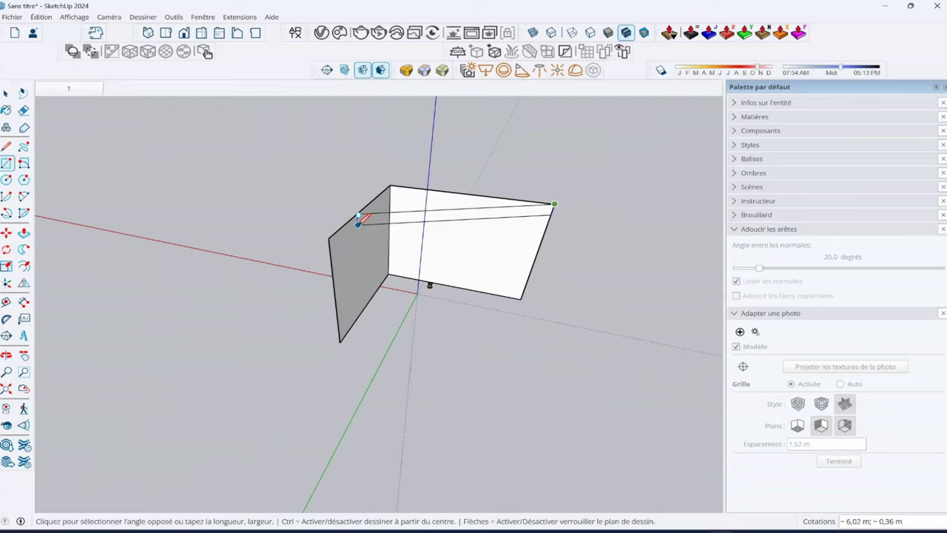
click(329, 239)
scroll(410, 296, up, 3)
scroll(400, 281, up, 3)
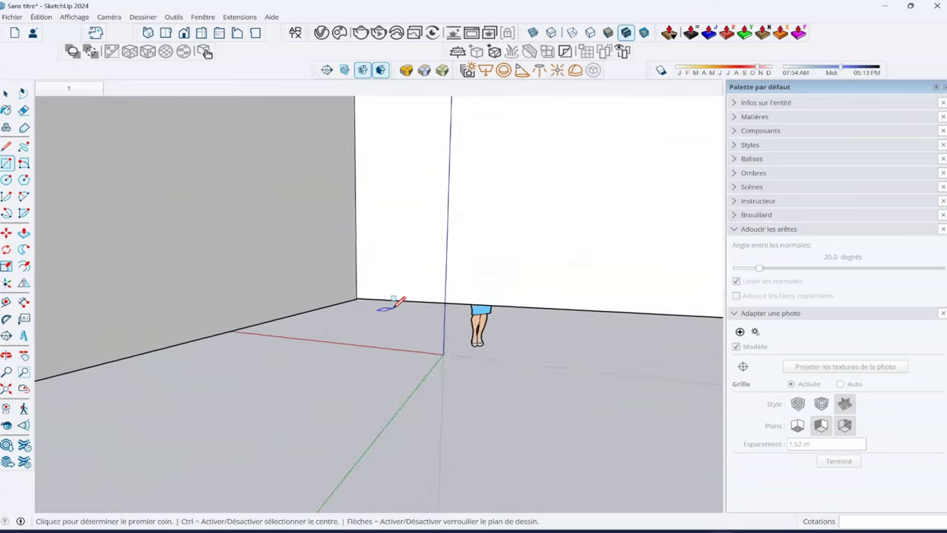
scroll(355, 285, up, 3)
scroll(340, 285, up, 2)
Step: Select the bottom edge of the back wall
key(space)
click(347, 281)
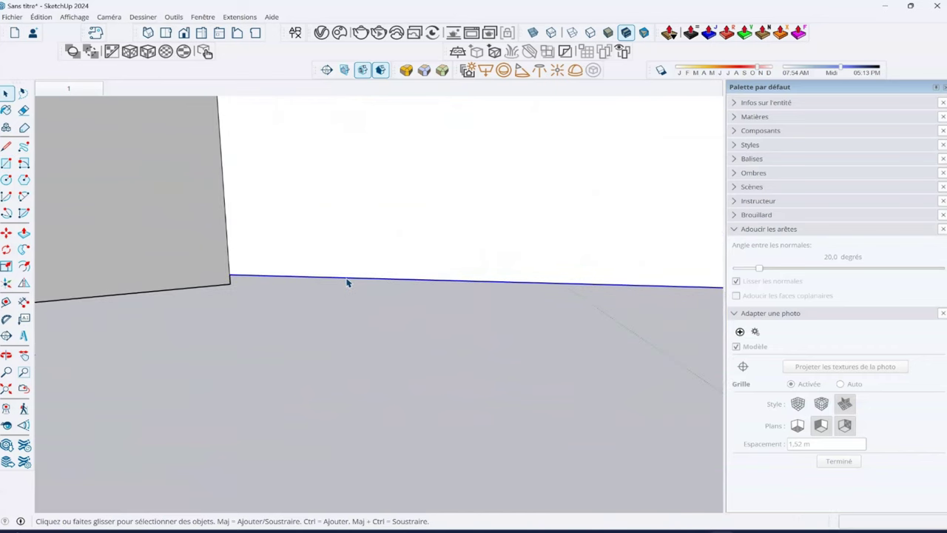
key(m)
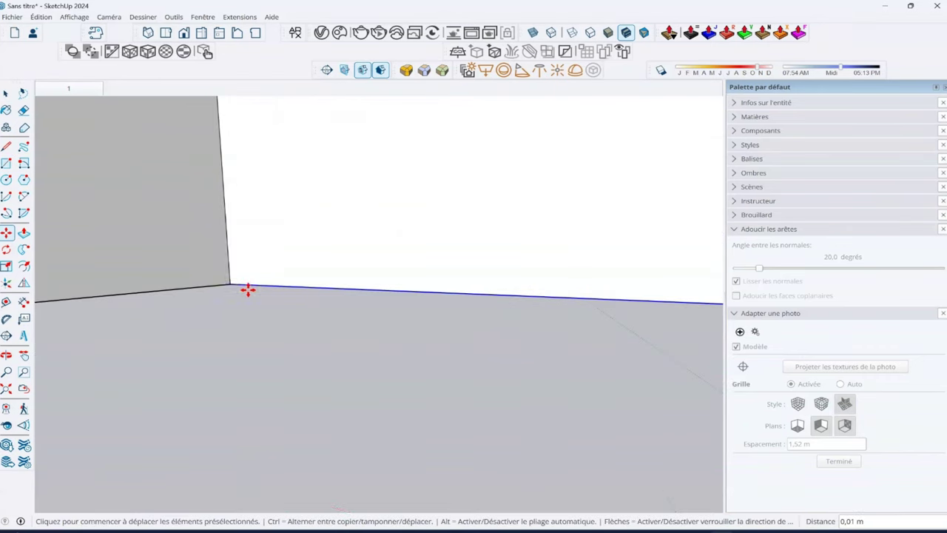
scroll(282, 311, down, 3)
scroll(307, 341, down, 3)
scroll(319, 362, down, 3)
key(space)
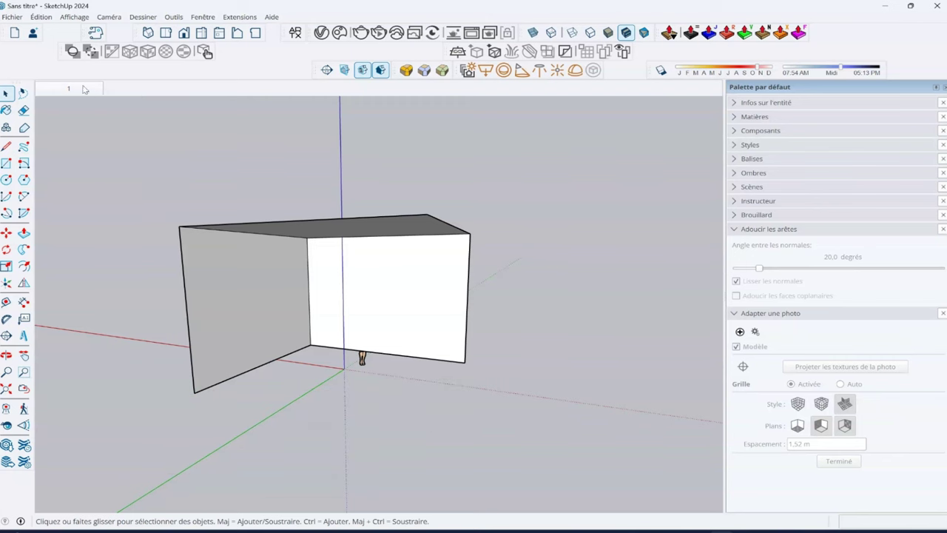
Step: Back in the Match Photo scene, draw the floor rectangle
click(84, 89)
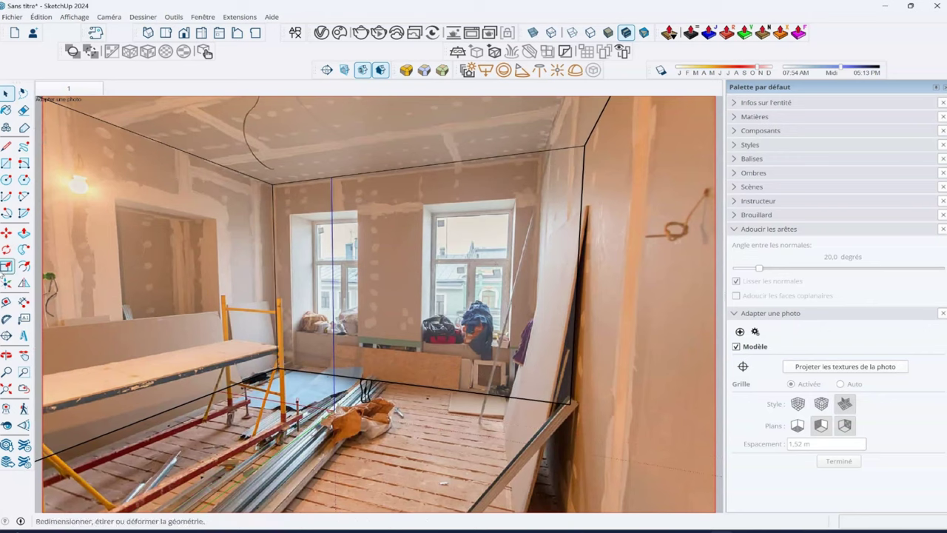
click(6, 163)
scroll(547, 427, down, 1)
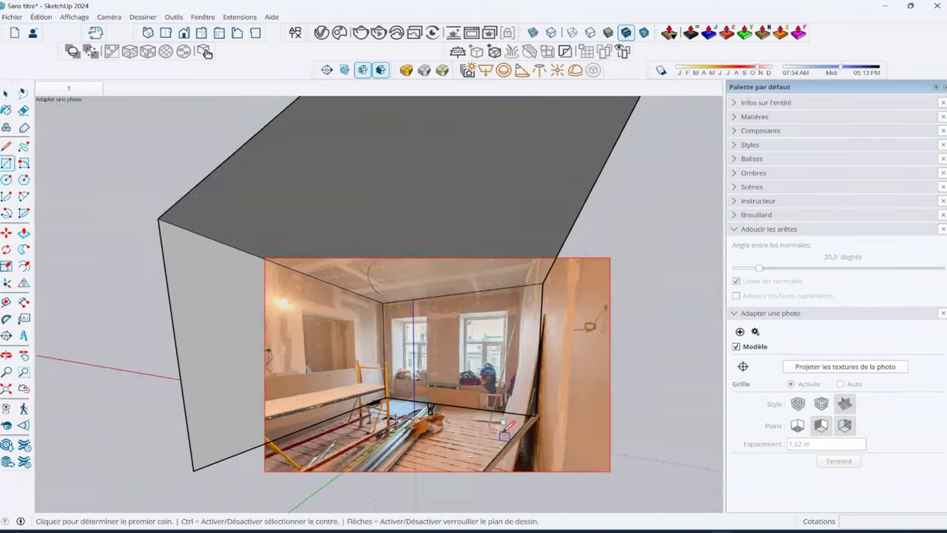
scroll(547, 428, down, 1)
click(550, 418)
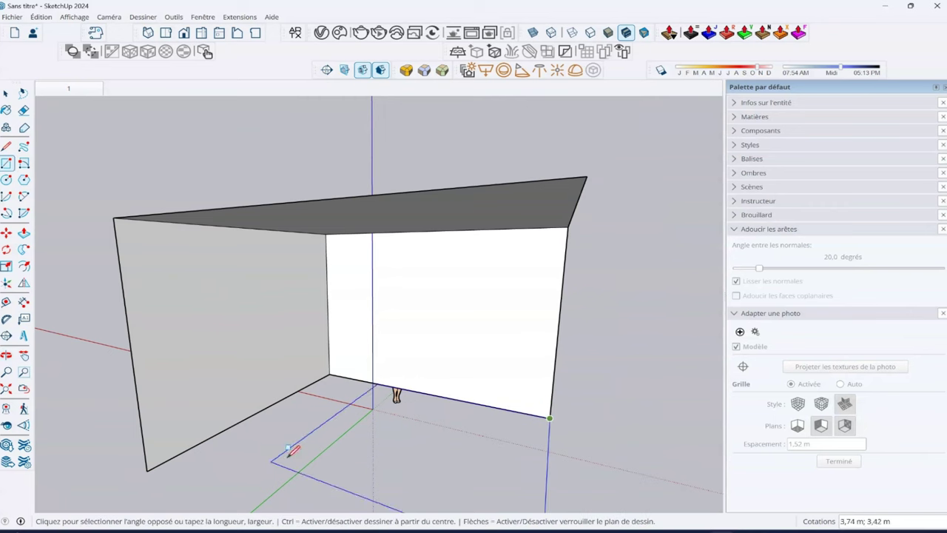
click(148, 470)
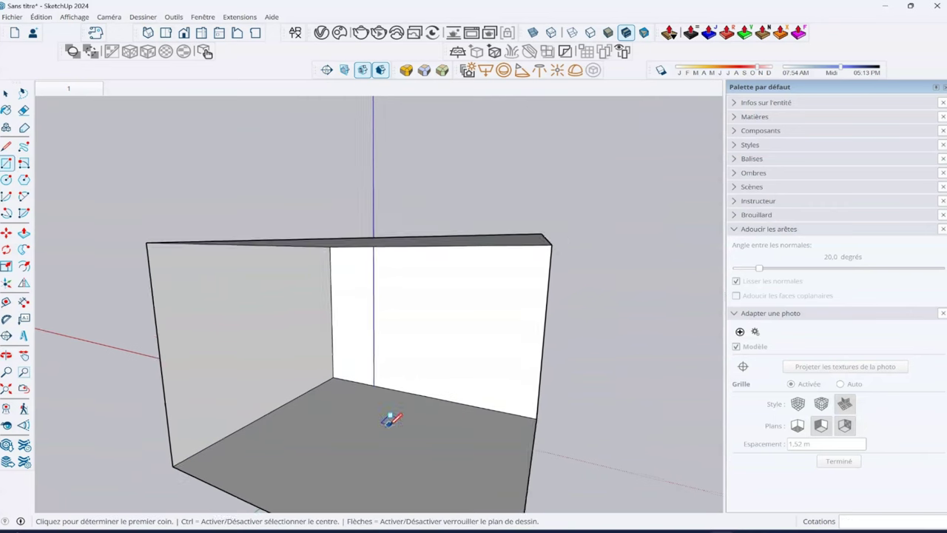
Step: Draw the box's front wall, then delete that front face to open the room
mouse_move(390, 417)
middle_down()
mouse_move(317, 429)
mouse_move(260, 396)
middle_up()
click(241, 367)
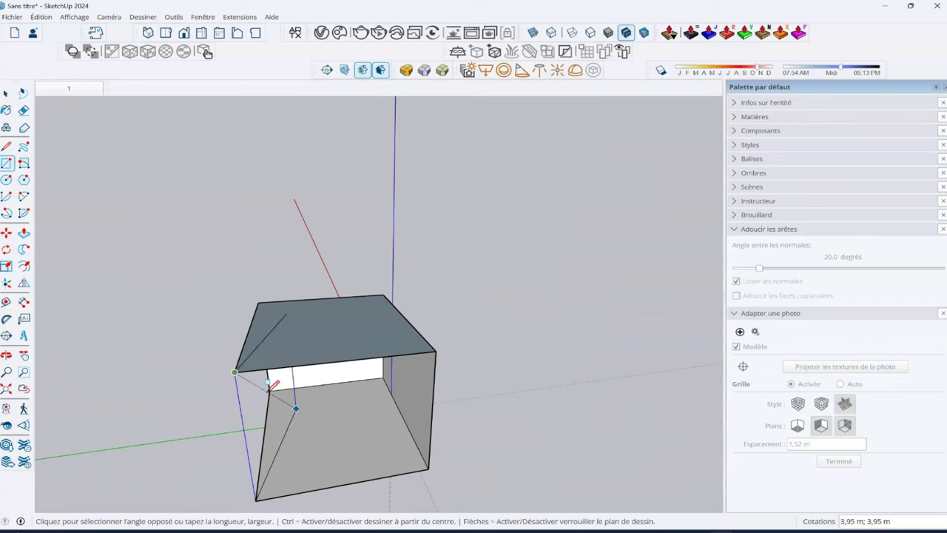
click(428, 468)
middle_drag(424, 462, 511, 401)
key(space)
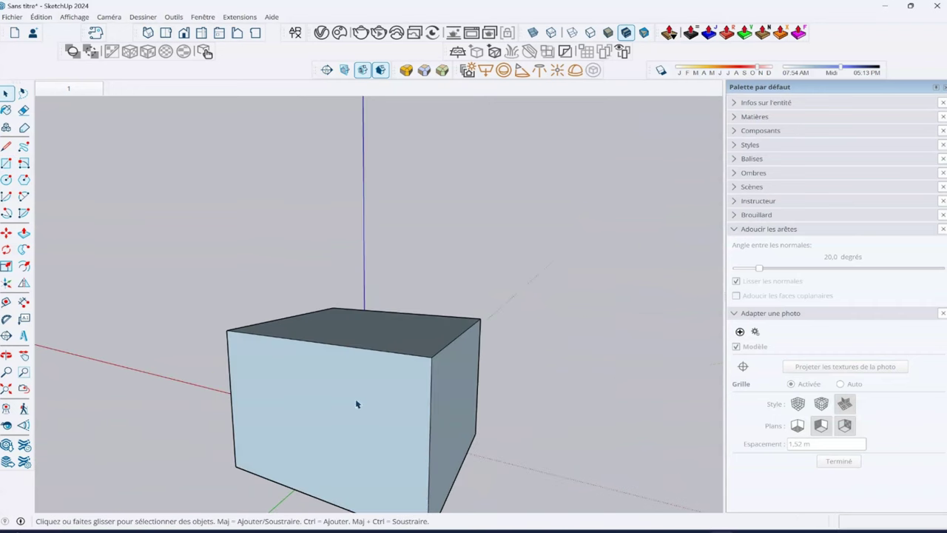
click(355, 406)
key(Delete)
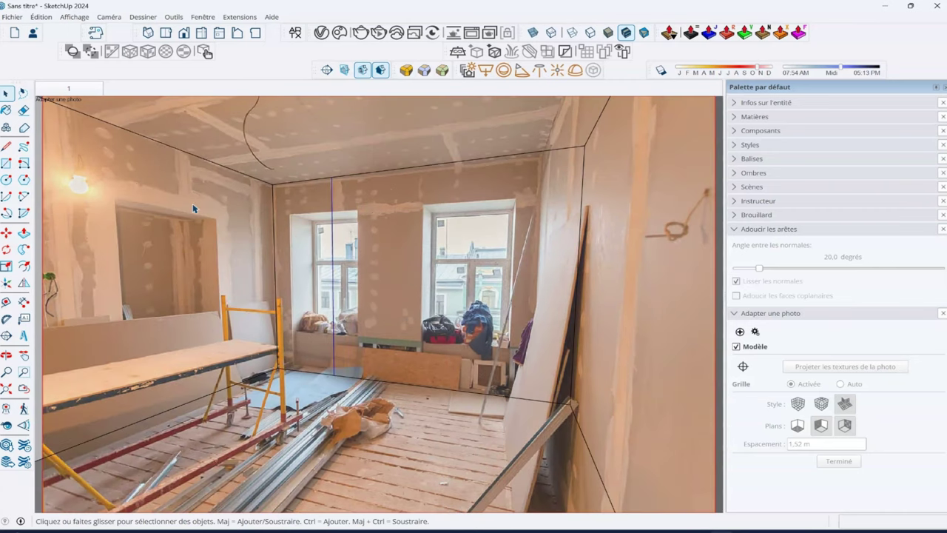
Step: Push the room box's right wall face outward about 0,50 m
click(654, 235)
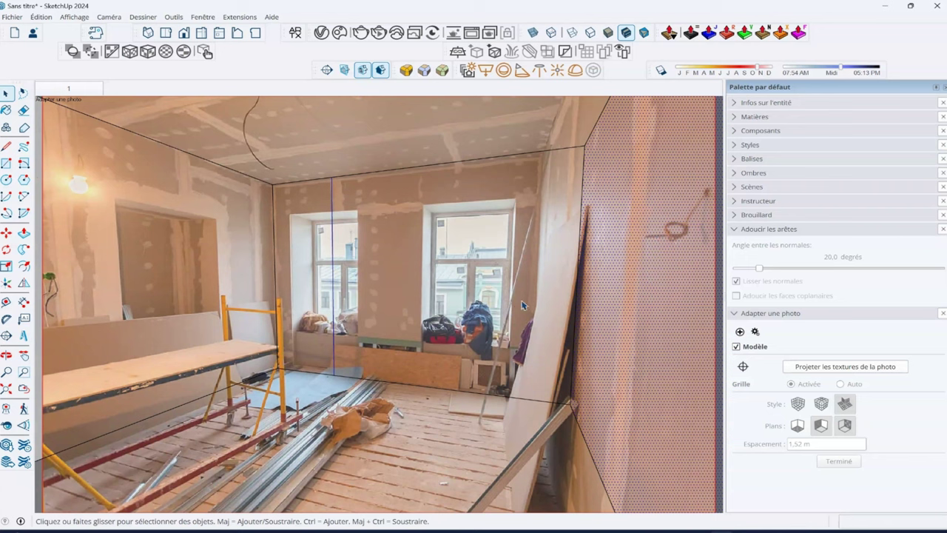
click(24, 232)
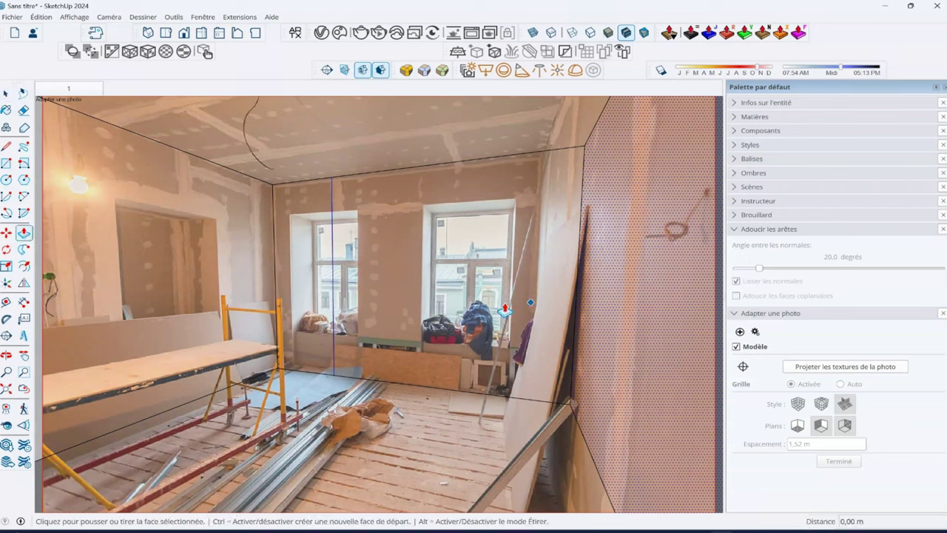
click(637, 279)
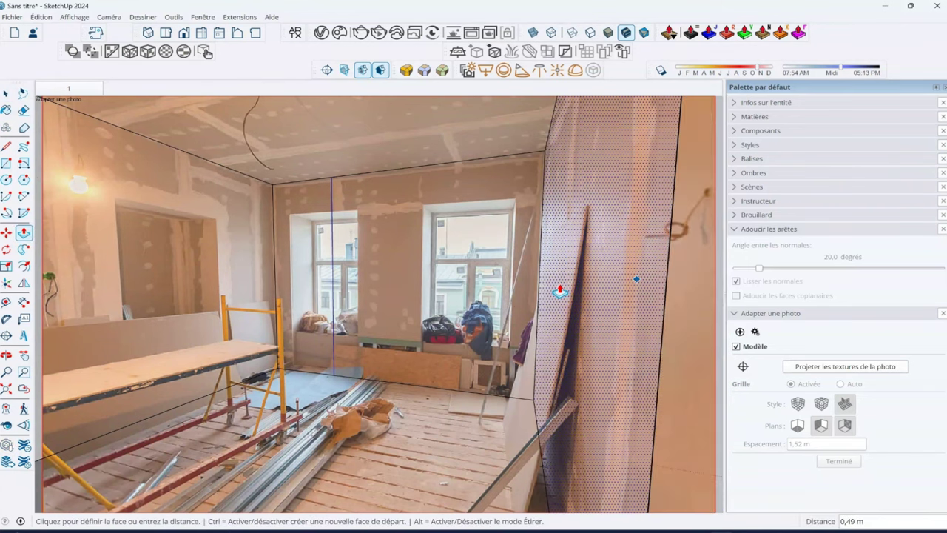
click(559, 292)
scroll(560, 292, down, 5)
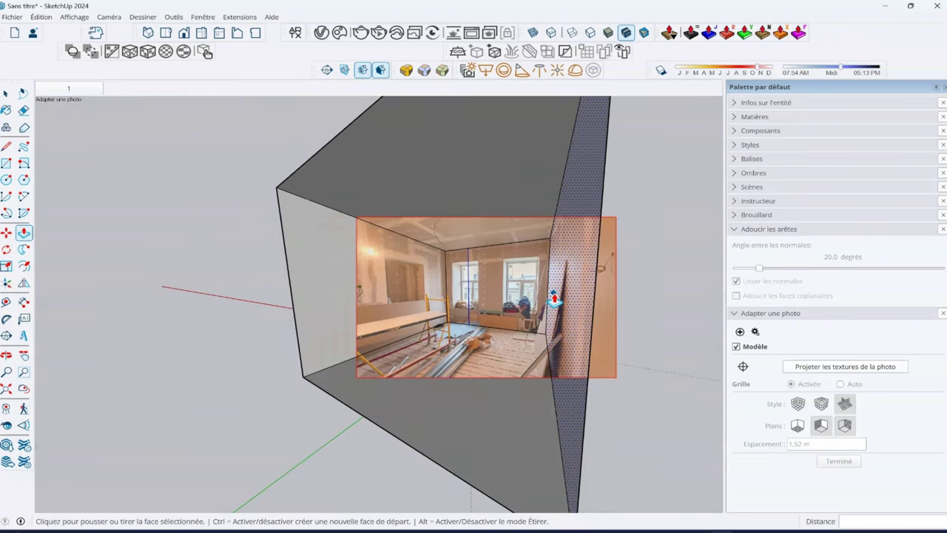
scroll(553, 298, down, 3)
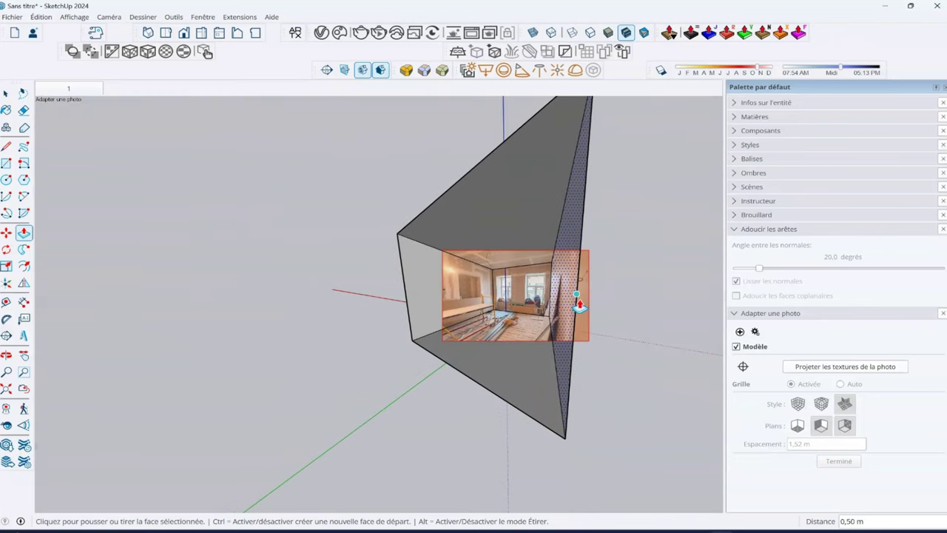
scroll(567, 314, up, 2)
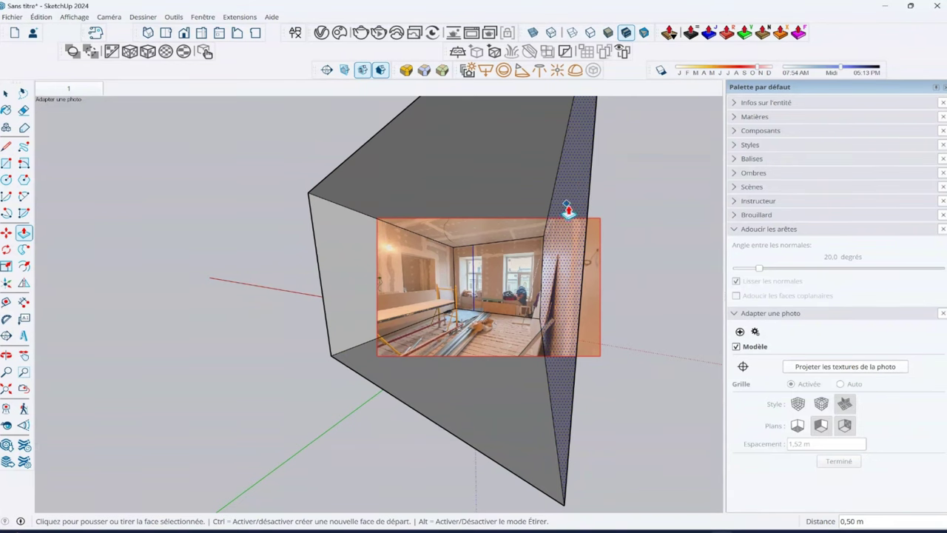
scroll(577, 275, up, 1)
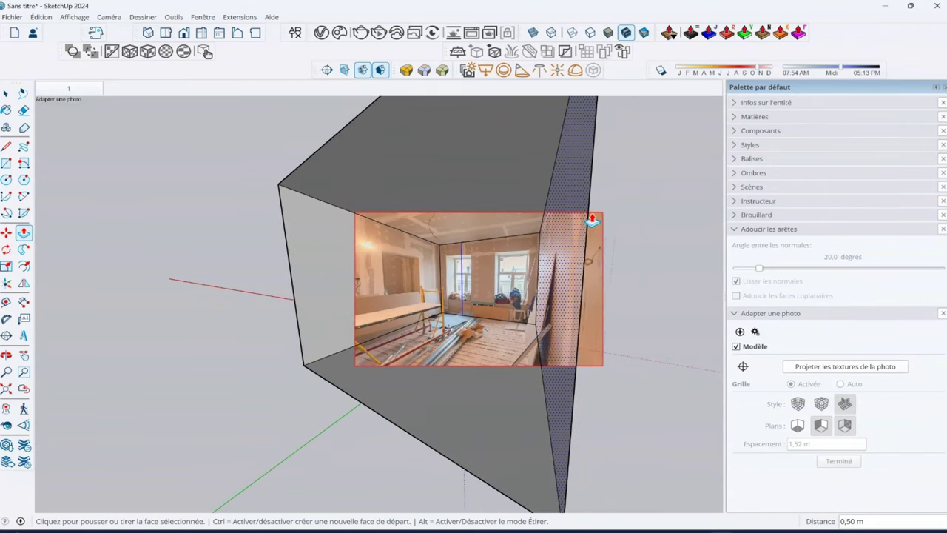
Step: Select the whole room box and stretch its left side 4,22 m with Move
key(space)
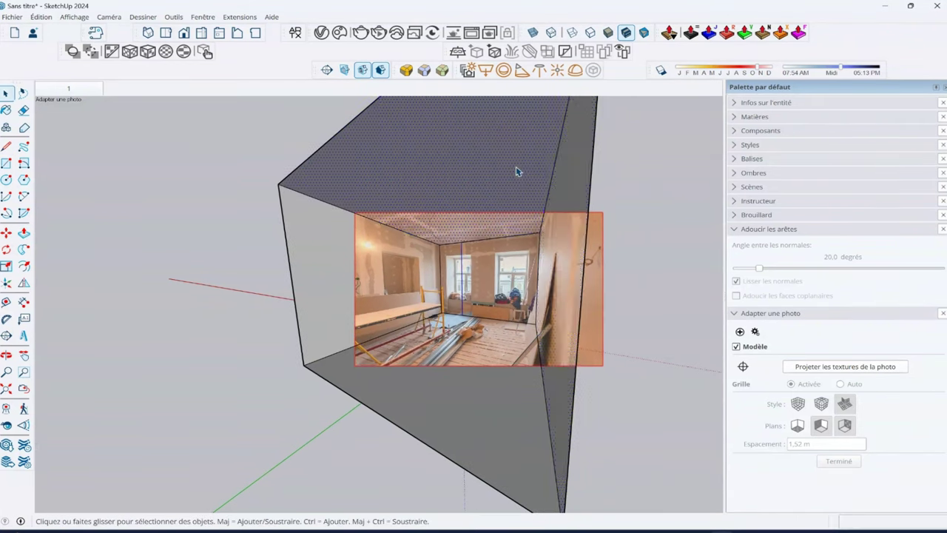
triple_click(601, 276)
scroll(336, 327, down, 10)
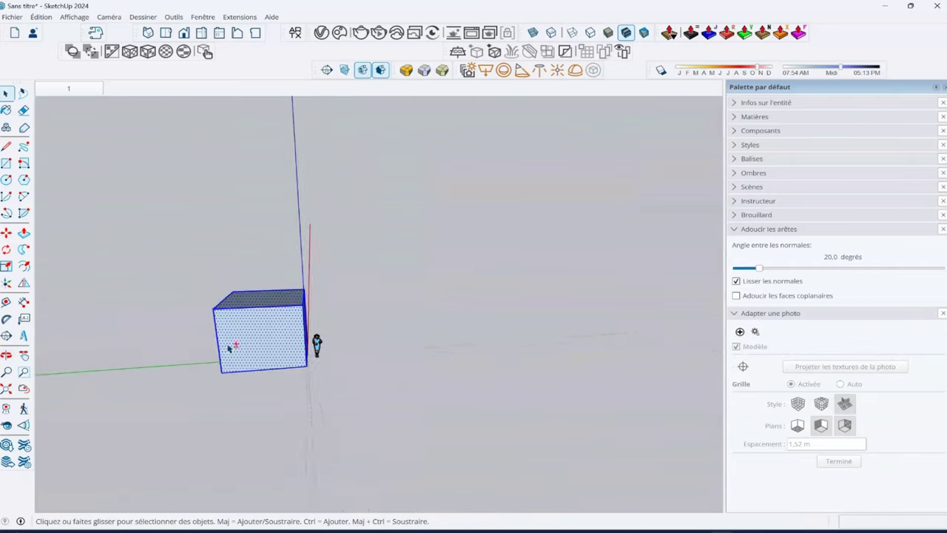
middle_drag(317, 343, 239, 233)
mouse_move(239, 233)
mouse_down()
mouse_move(311, 355)
mouse_move(338, 376)
mouse_up()
drag(249, 199, 366, 434)
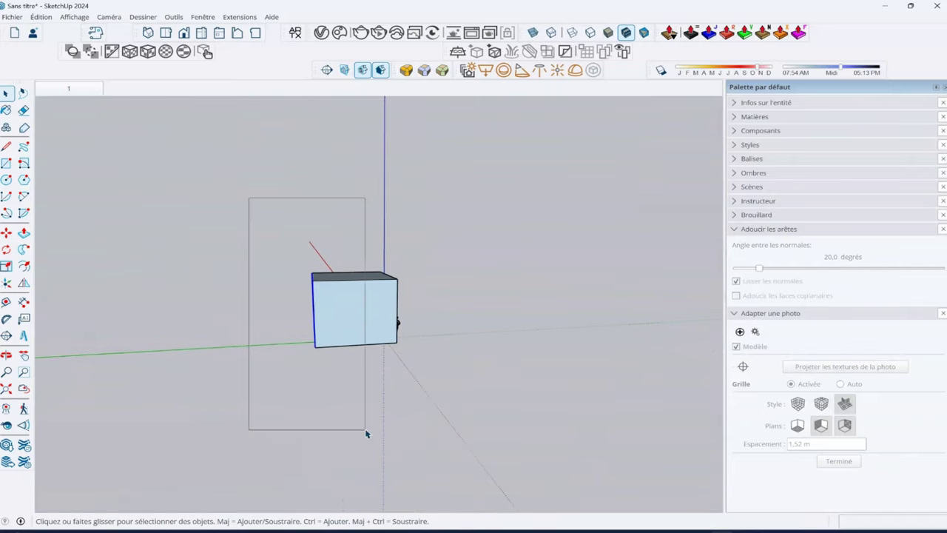
key(s)
key(m)
click(314, 346)
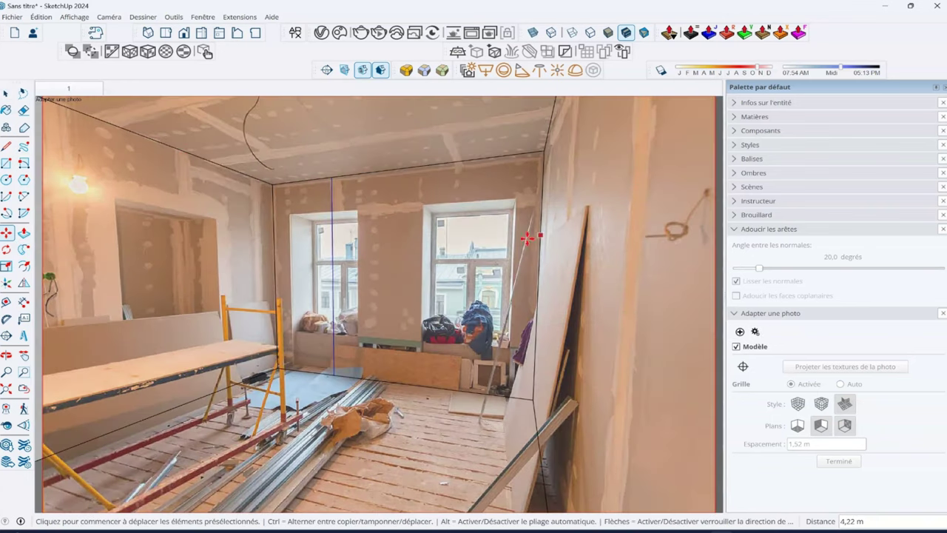
Step: Draw rectangles over the left and right back-wall windows
scroll(165, 282, down, 1)
scroll(172, 335, down, 1)
scroll(436, 266, down, 1)
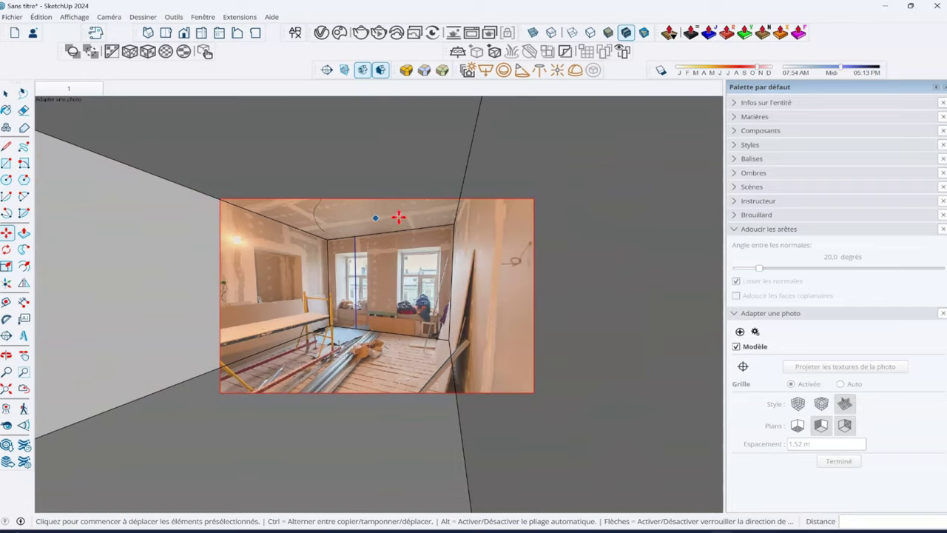
scroll(379, 290, down, 1)
scroll(381, 292, up, 2)
scroll(205, 282, down, 1)
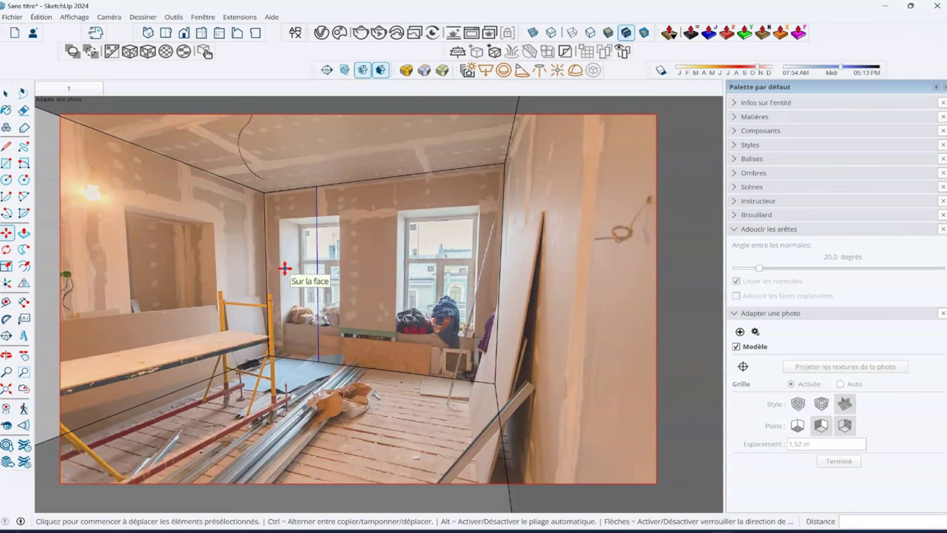
click(6, 163)
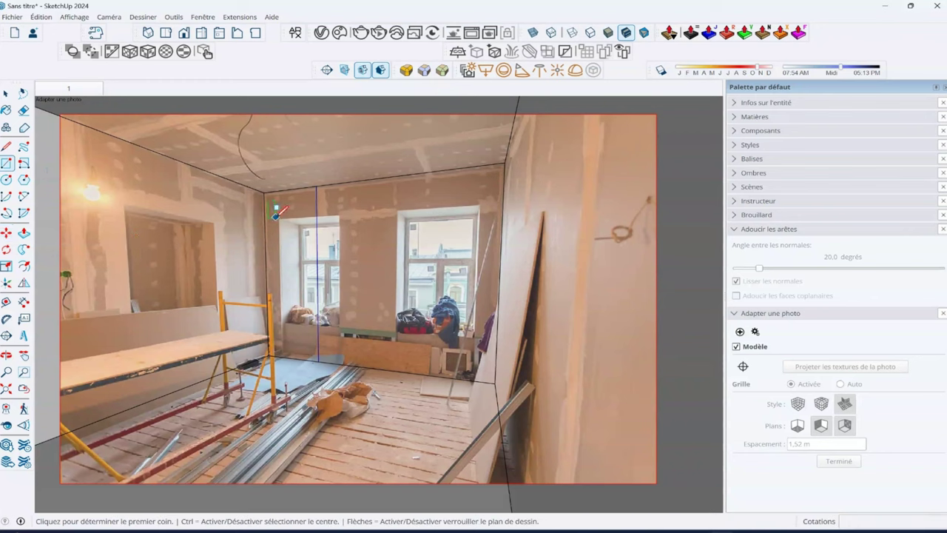
click(278, 214)
click(342, 327)
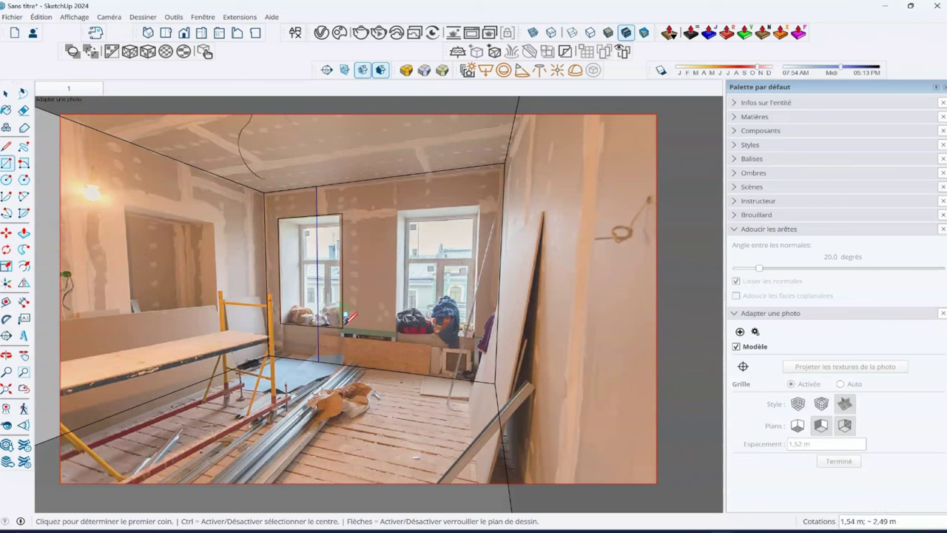
click(399, 206)
click(479, 337)
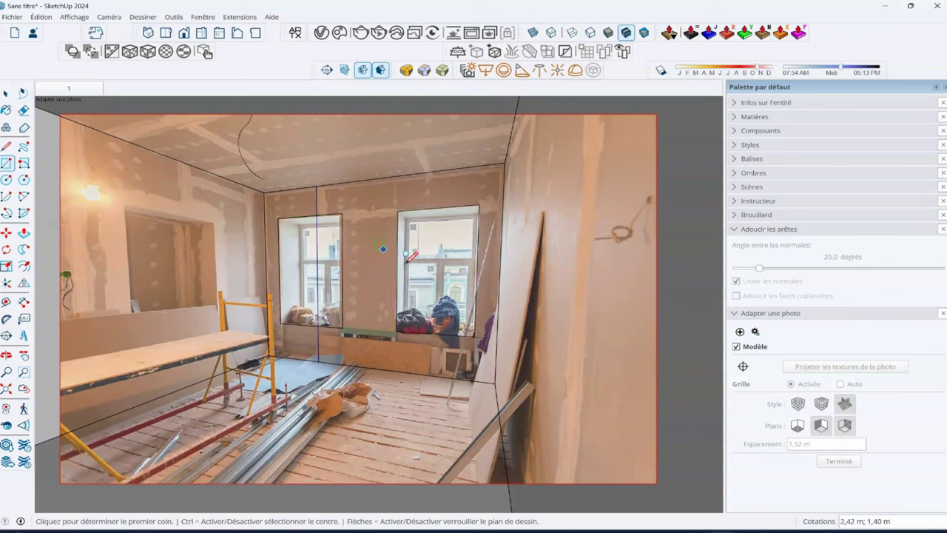
Step: Recess the left window rectangle into the wall with Push/Pull
click(24, 232)
click(309, 272)
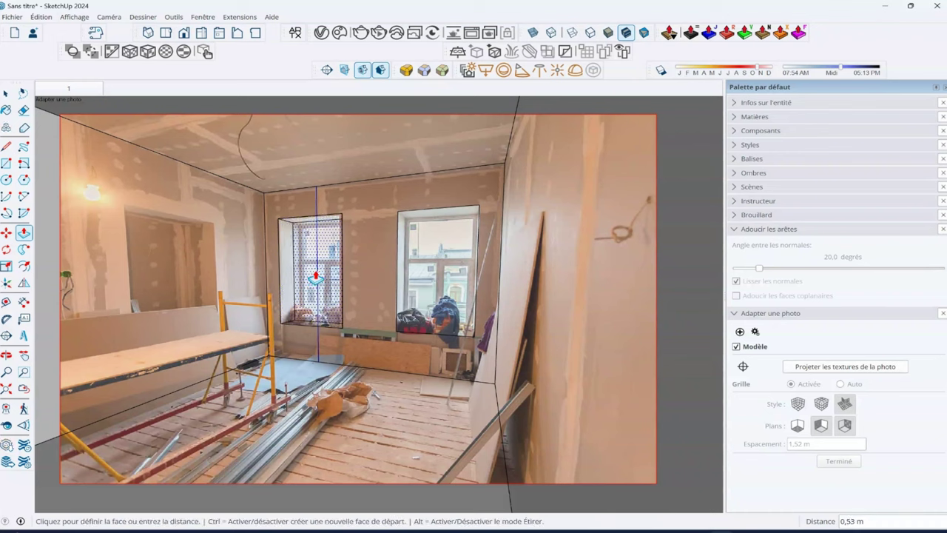
click(319, 274)
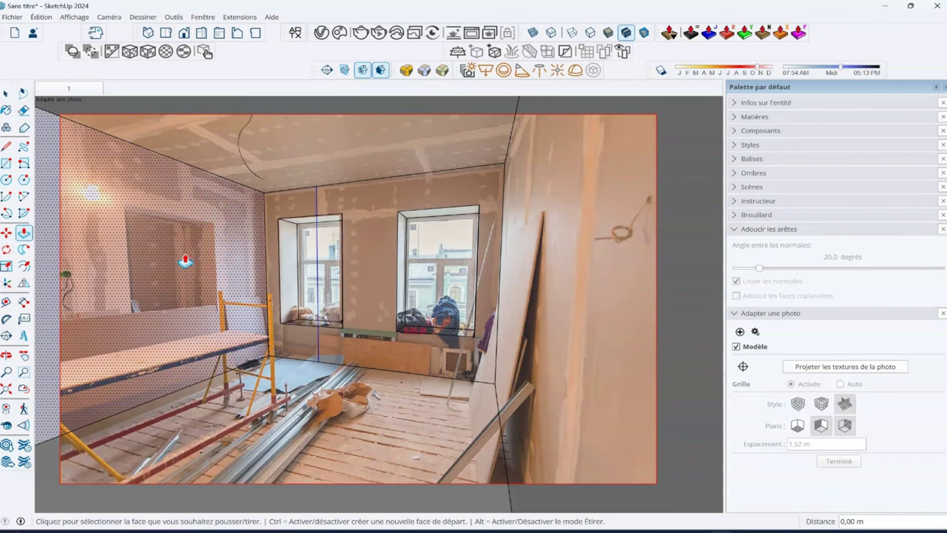
Step: Trace the left-wall opening and recess it 0,87 m into the wall
click(7, 163)
click(125, 207)
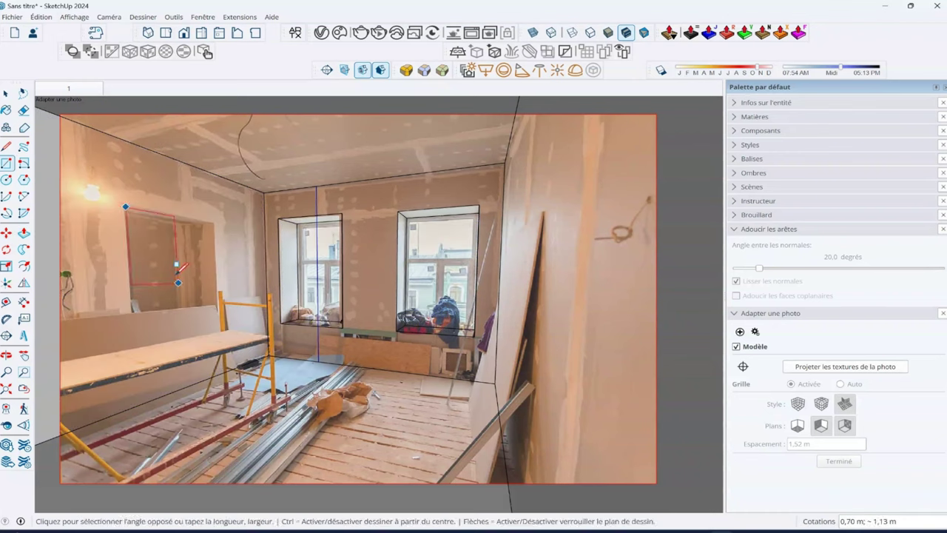
click(220, 374)
click(24, 233)
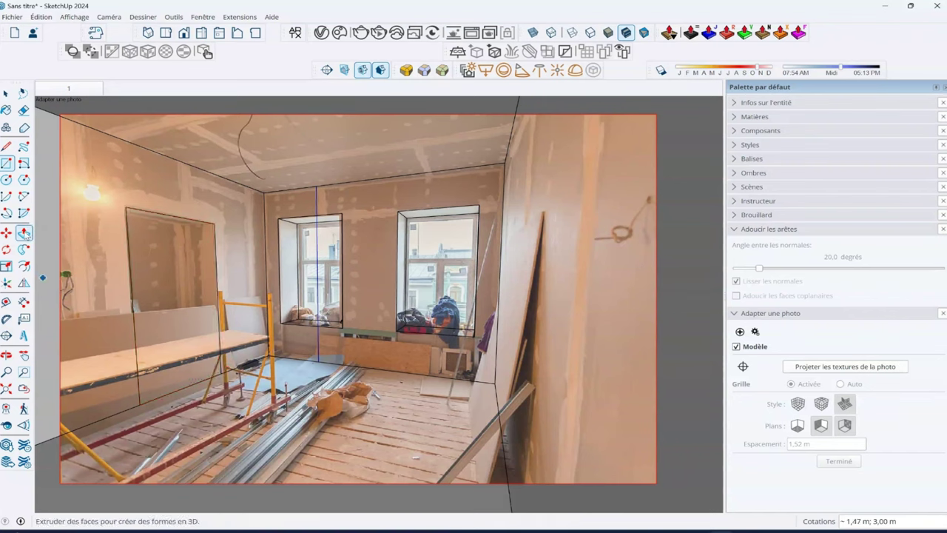
click(179, 271)
click(145, 268)
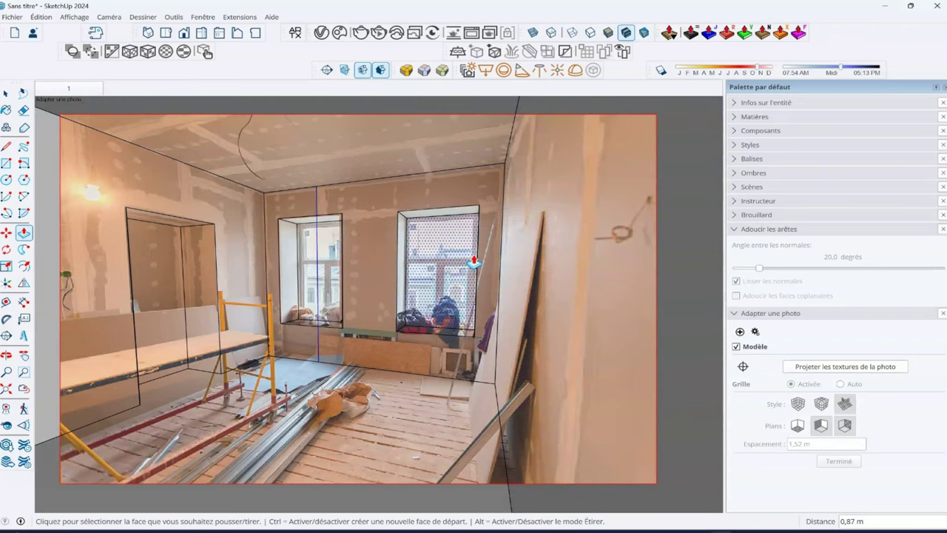
Step: Start a new model without saving the room box, then bring up TERRASSE AVANT.JPG in Photos
scroll(459, 264, up, 1)
scroll(407, 281, up, 6)
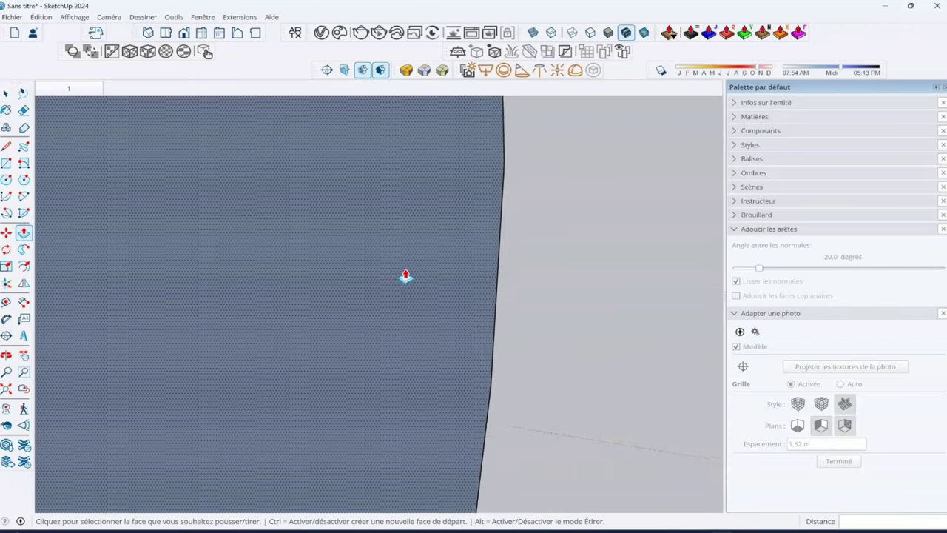
scroll(396, 296, down, 5)
scroll(545, 275, down, 3)
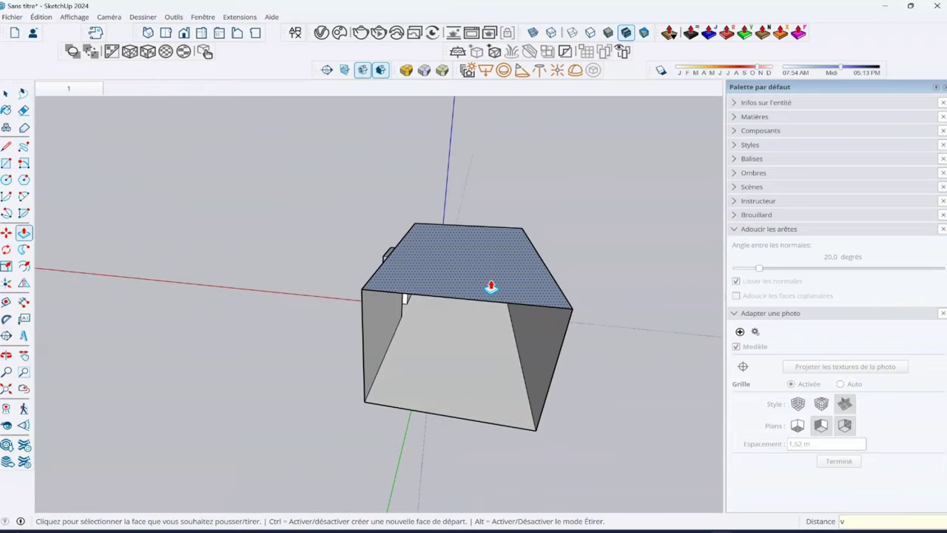
click(10, 17)
click(30, 31)
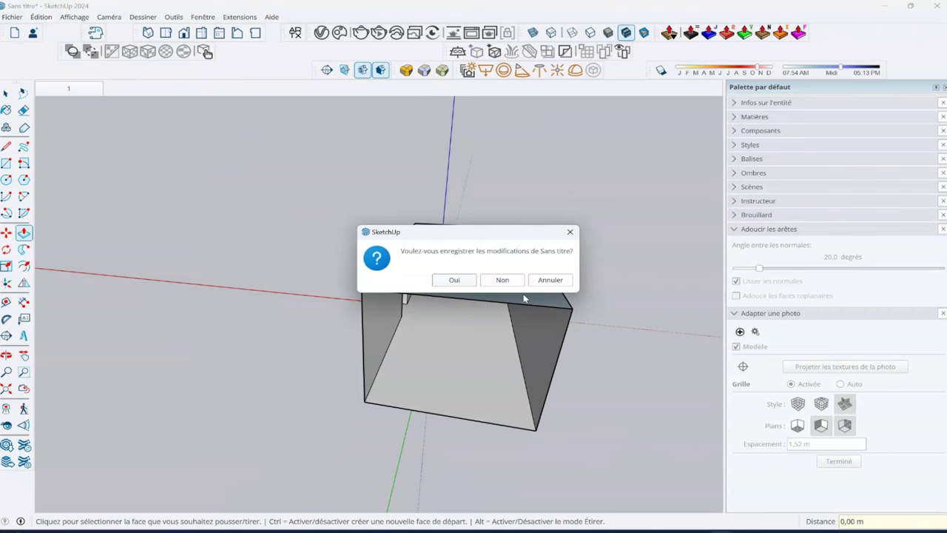
click(502, 280)
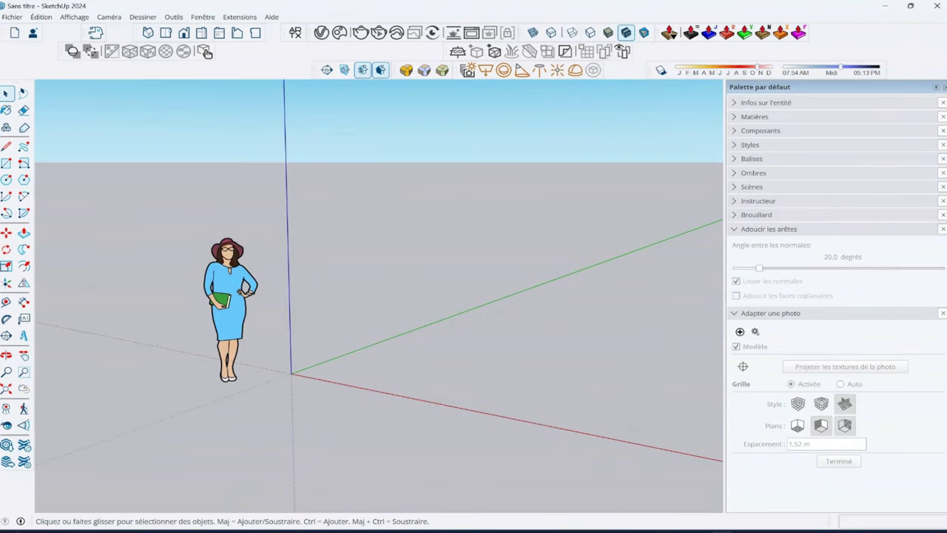
click(570, 484)
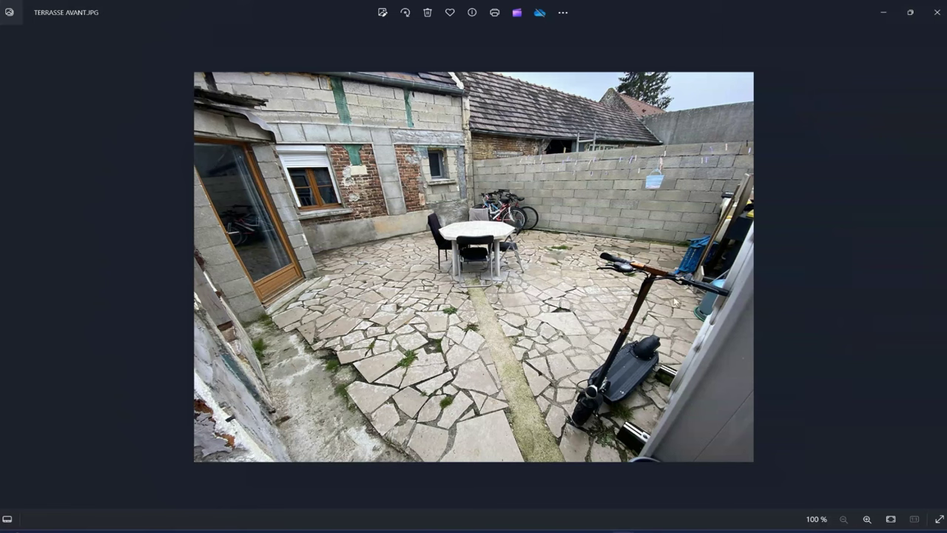
Step: Close the terrace photo in Windows Photos and return to SketchUp's blank model
click(881, 13)
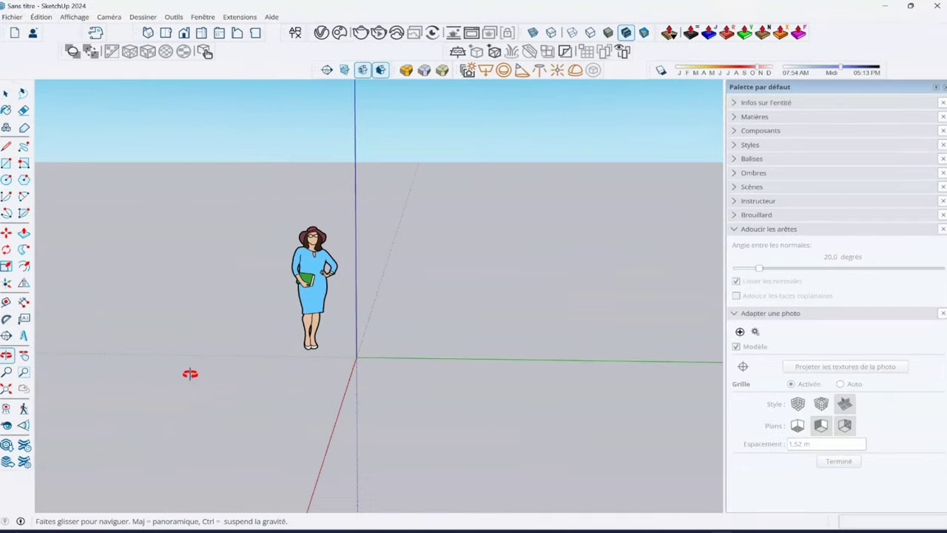
middle_drag(188, 375, 289, 382)
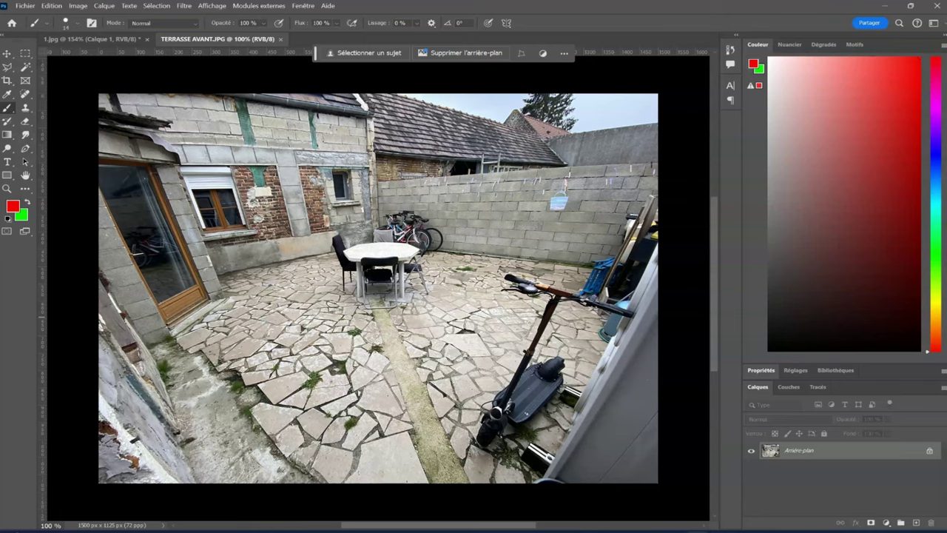
Step: Paint green guide lines along the back wall's top and base, with red as second colour
click(28, 203)
drag(382, 182, 657, 167)
drag(383, 242, 644, 274)
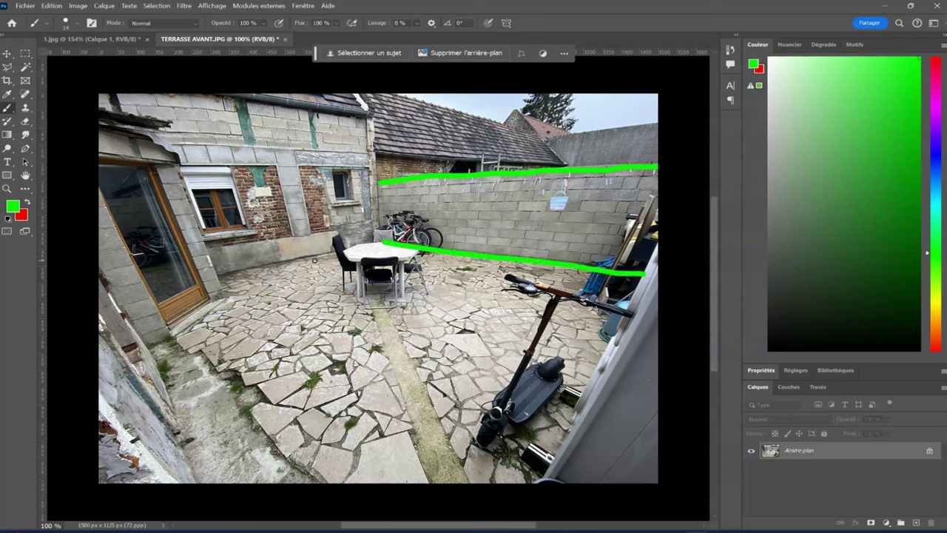
click(22, 216)
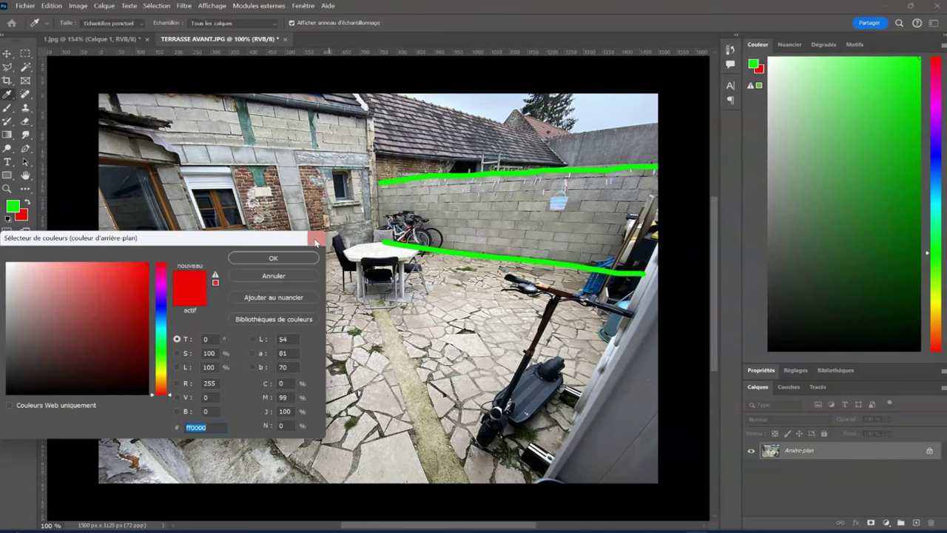
click(270, 258)
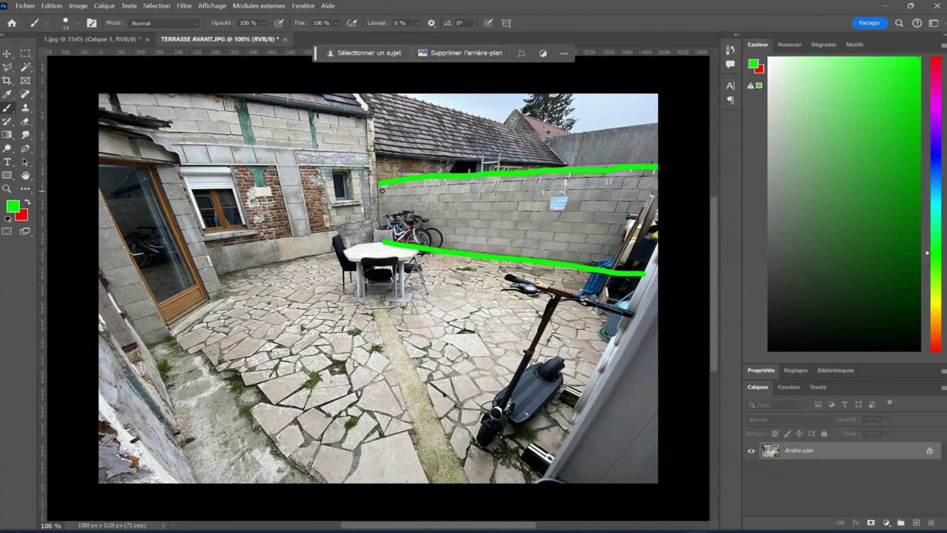
drag(363, 159, 176, 150)
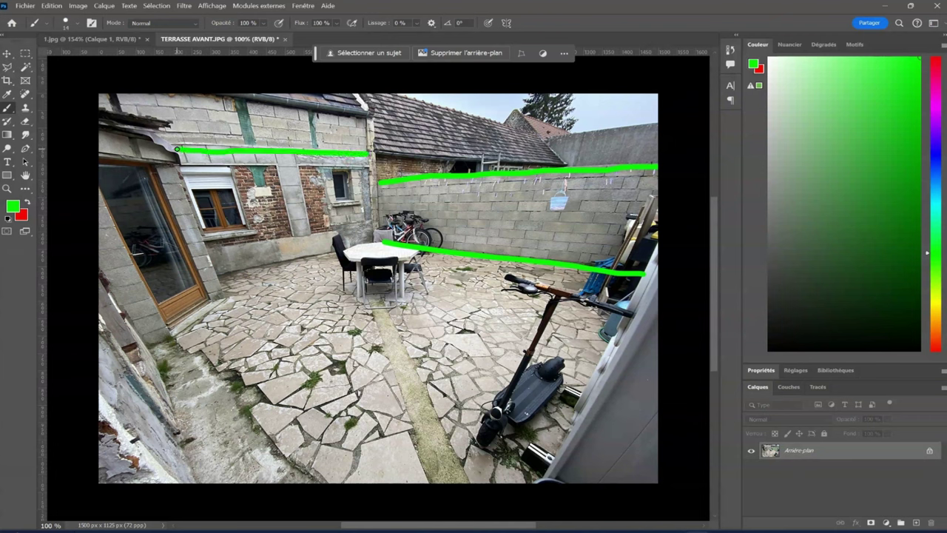
key(ctrl+z)
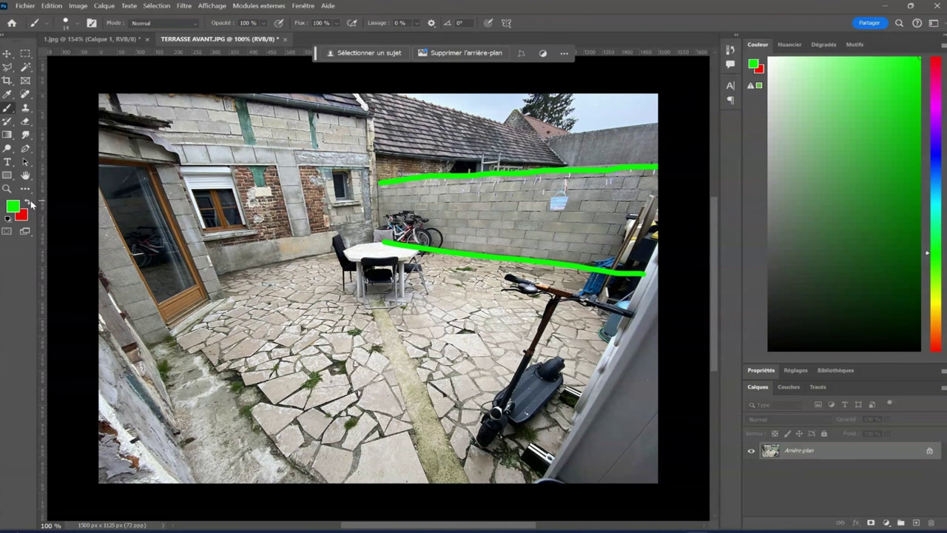
Step: Paint red guide lines along the left wall top, house base and both rooflines
click(29, 202)
drag(375, 169, 166, 166)
drag(346, 252, 228, 259)
drag(354, 115, 197, 95)
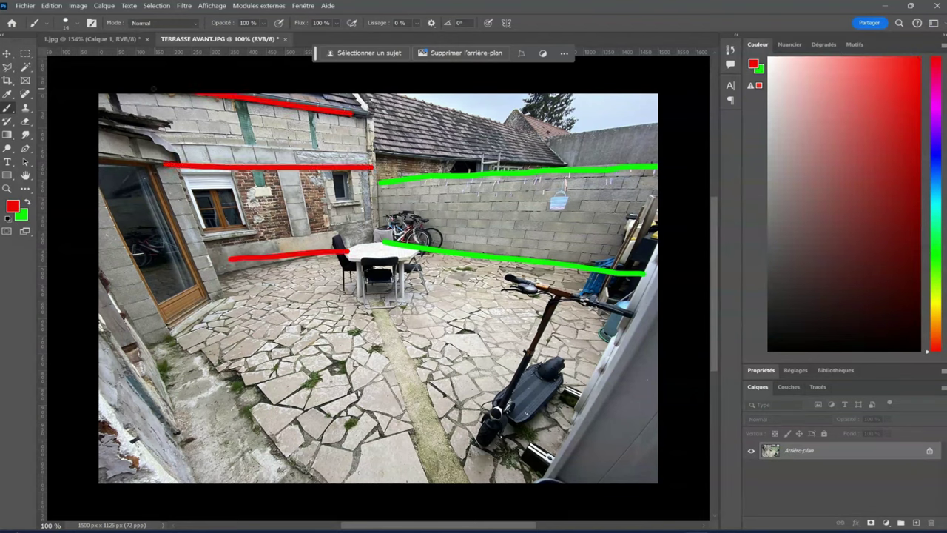
mouse_move(408, 100)
mouse_down()
mouse_move(530, 126)
mouse_move(657, 119)
mouse_up()
Step: Paint three green perspective lines across the terrace floor paving
key(x)
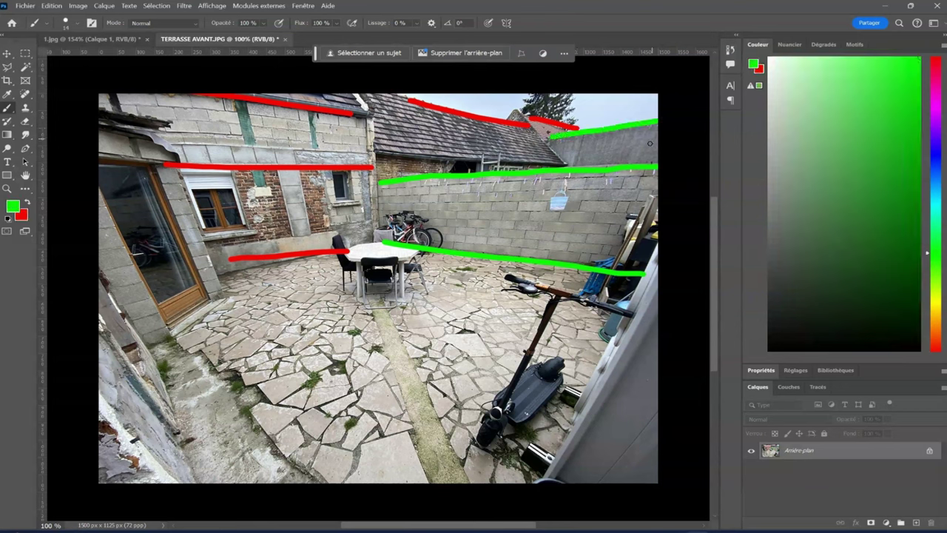
mouse_move(225, 271)
mouse_down()
mouse_move(339, 367)
mouse_move(518, 471)
mouse_up()
drag(207, 342, 329, 481)
drag(156, 351, 181, 470)
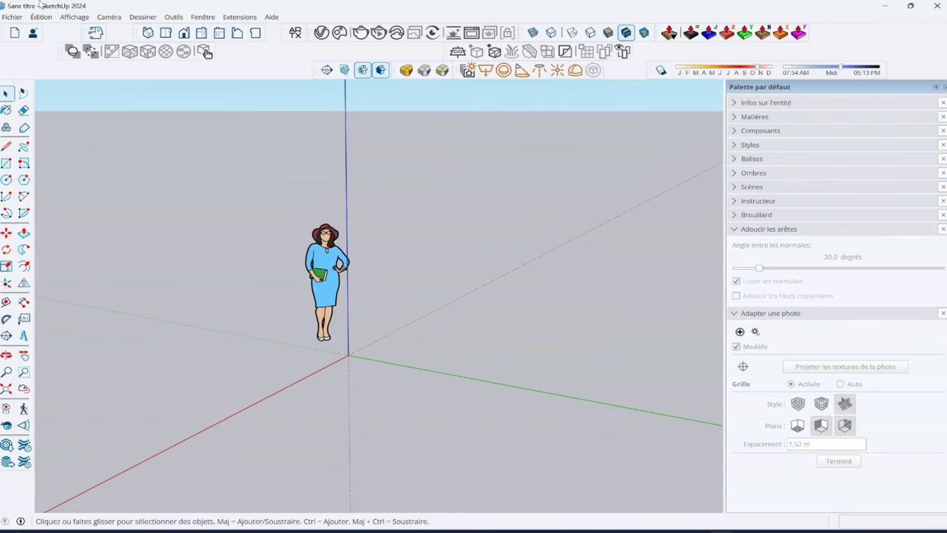
Step: Import TERRASSE AVANT.JPG into SketchUp as a Match Photo
click(13, 16)
click(39, 179)
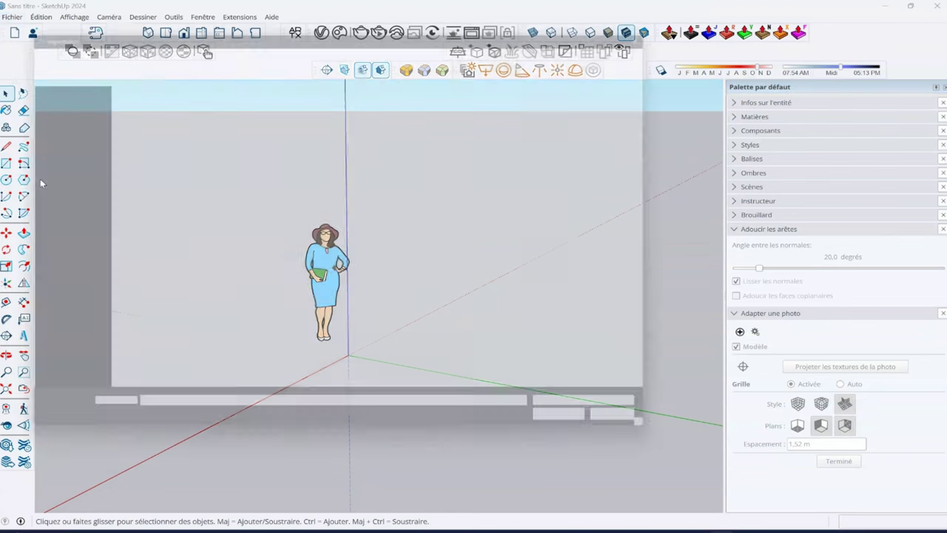
double_click(386, 105)
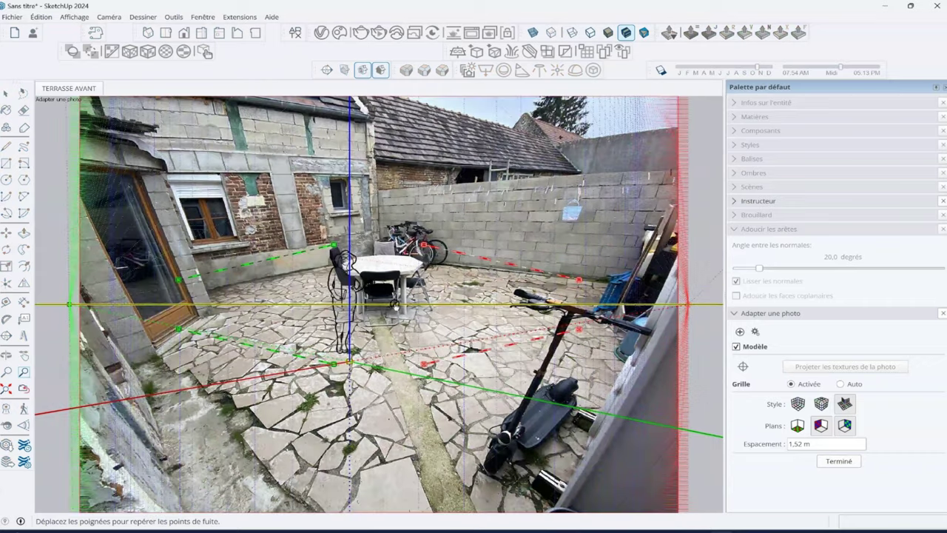
Step: Align the green bars with the back wall and the lower red bar with the house base
drag(349, 363, 393, 363)
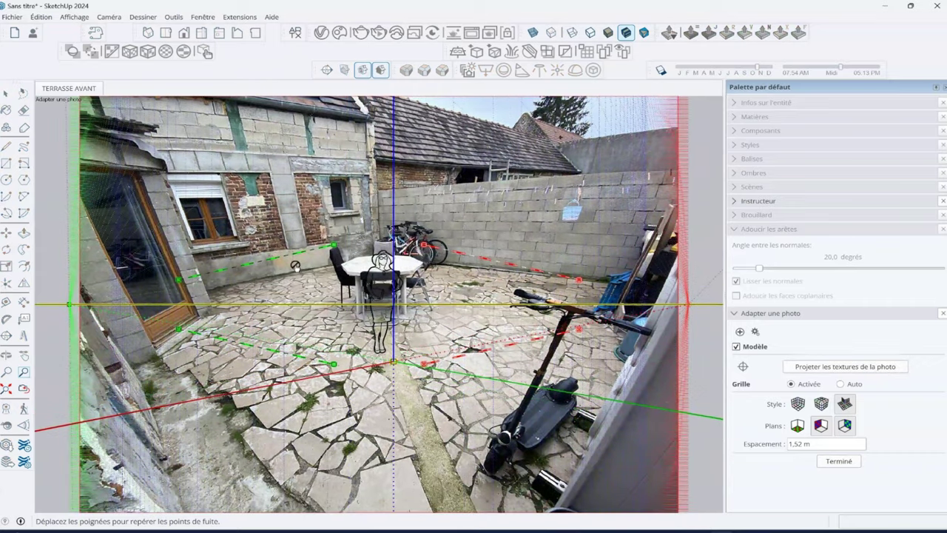
mouse_move(281, 255)
mouse_down()
mouse_move(557, 137)
mouse_move(649, 170)
mouse_up()
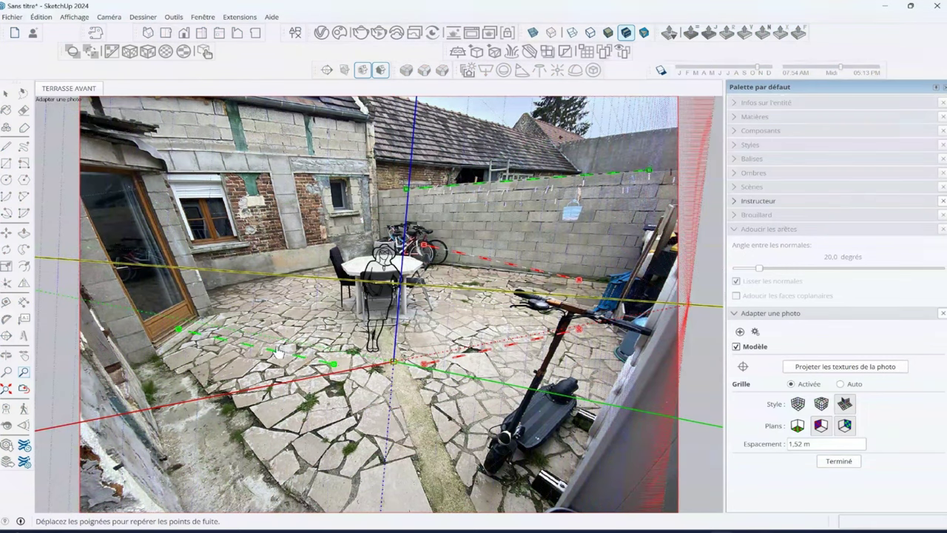
drag(283, 355, 557, 265)
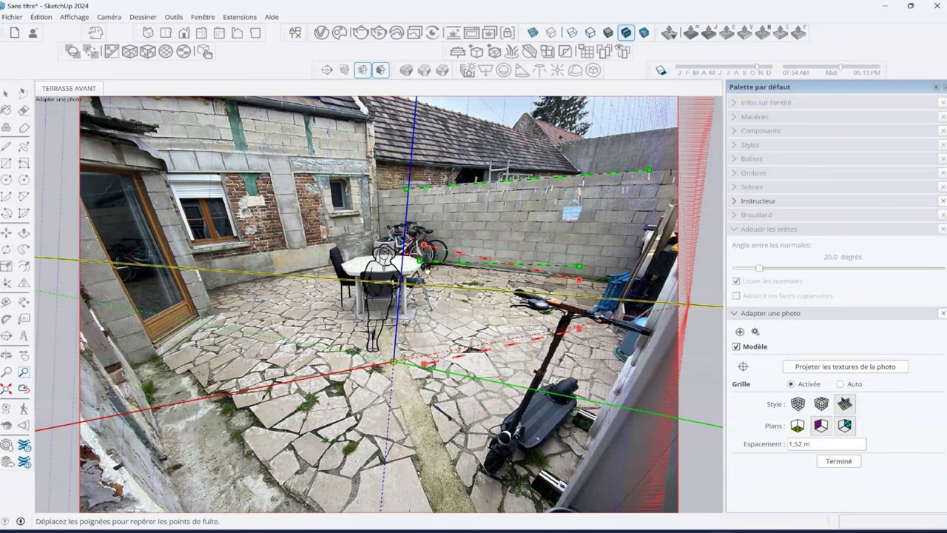
drag(420, 262, 427, 253)
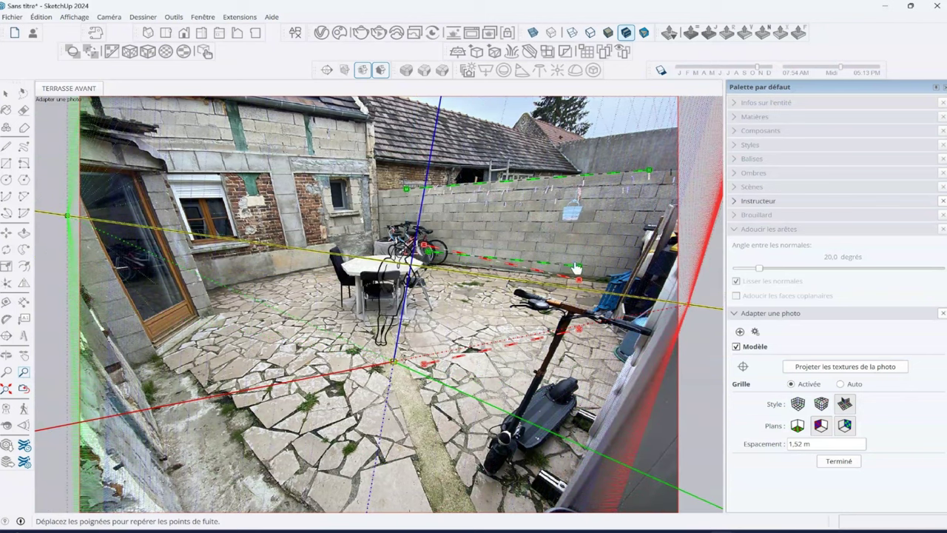
drag(579, 266, 641, 271)
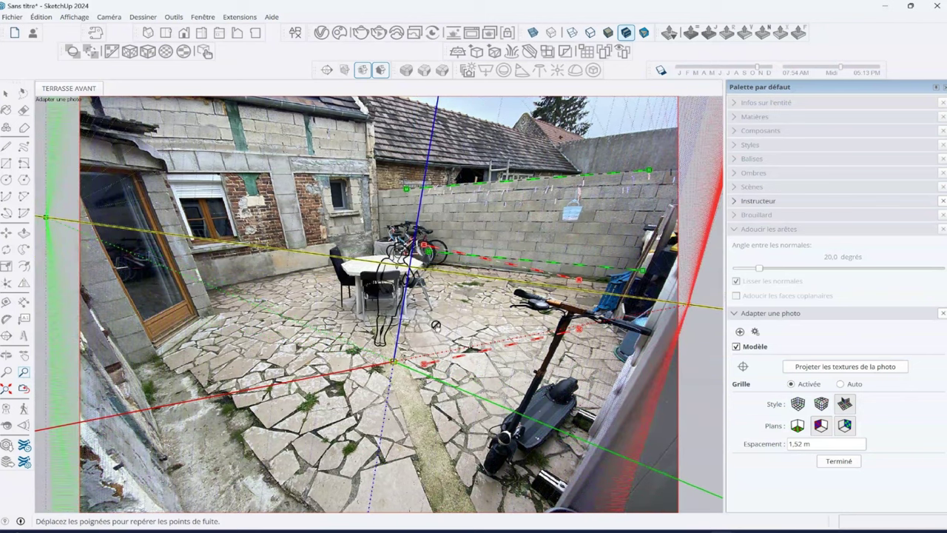
drag(464, 354, 241, 264)
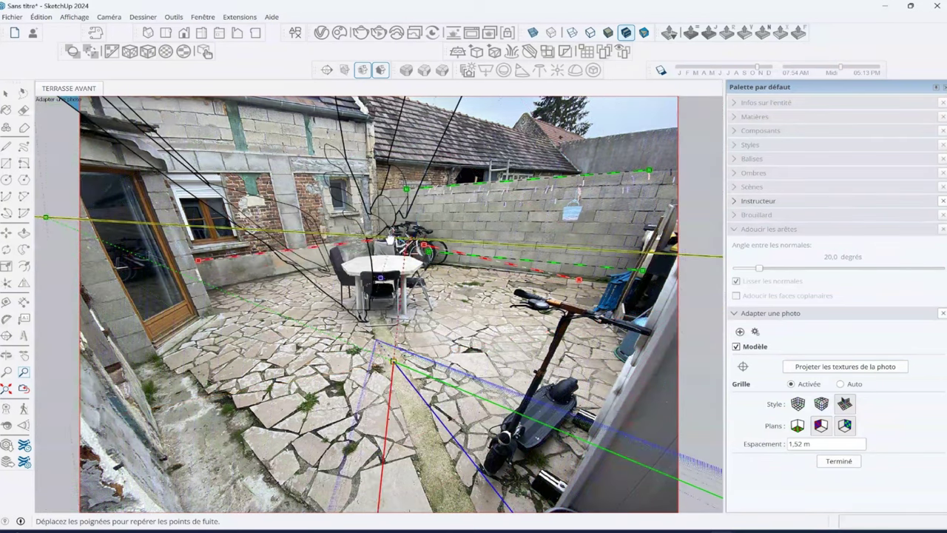
Step: Refine the red and green vanishing lines and axis origin on the patio, then finish the match
scroll(449, 320, down, 3)
shift+middle_drag(449, 321, 498, 328)
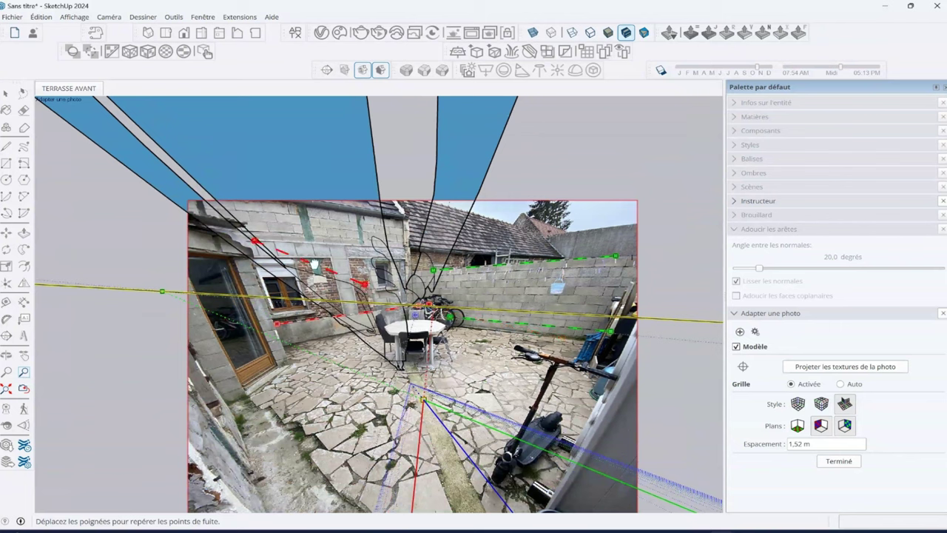
drag(364, 285, 409, 249)
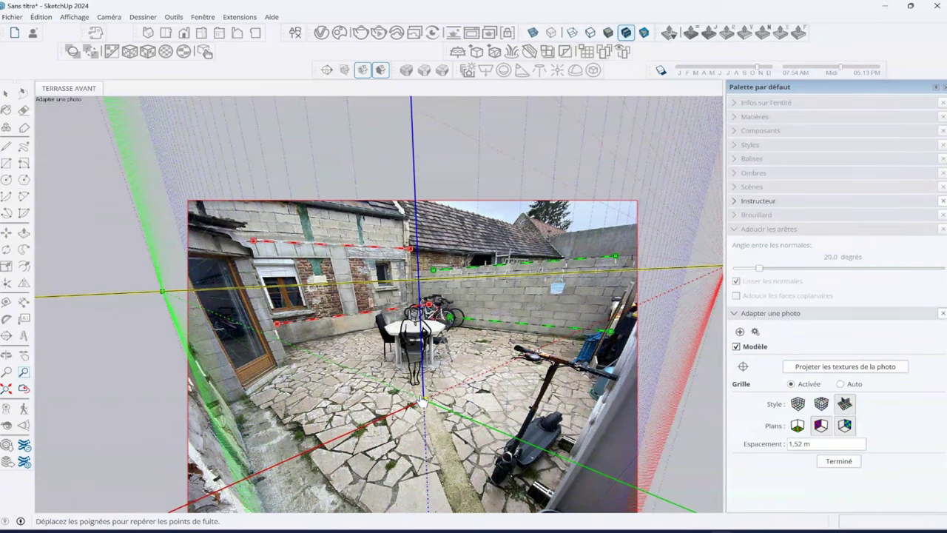
drag(419, 401, 294, 419)
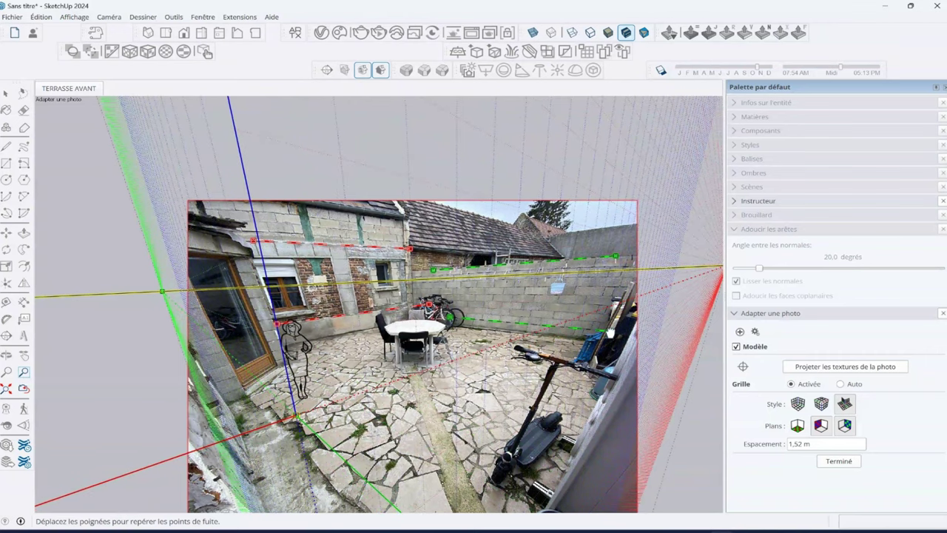
drag(611, 338, 615, 337)
drag(251, 241, 251, 192)
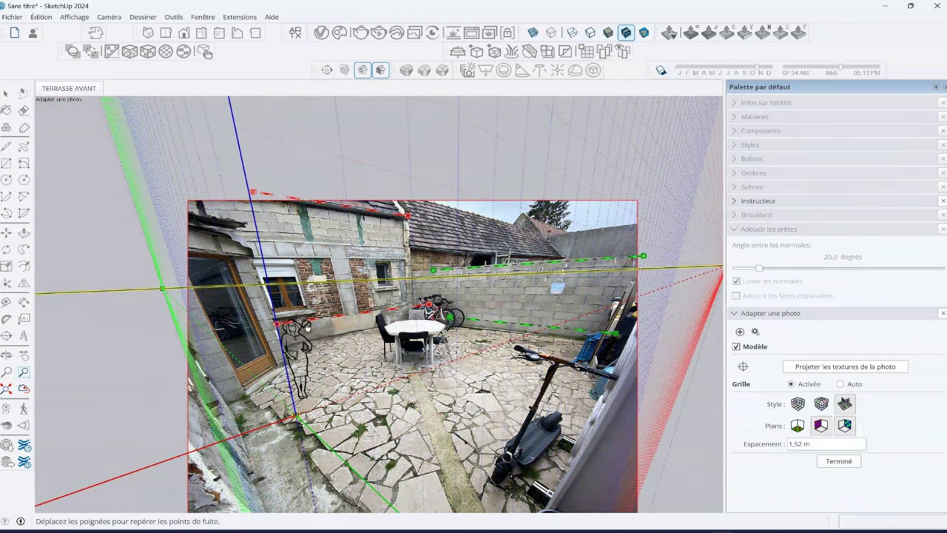
drag(277, 323, 250, 332)
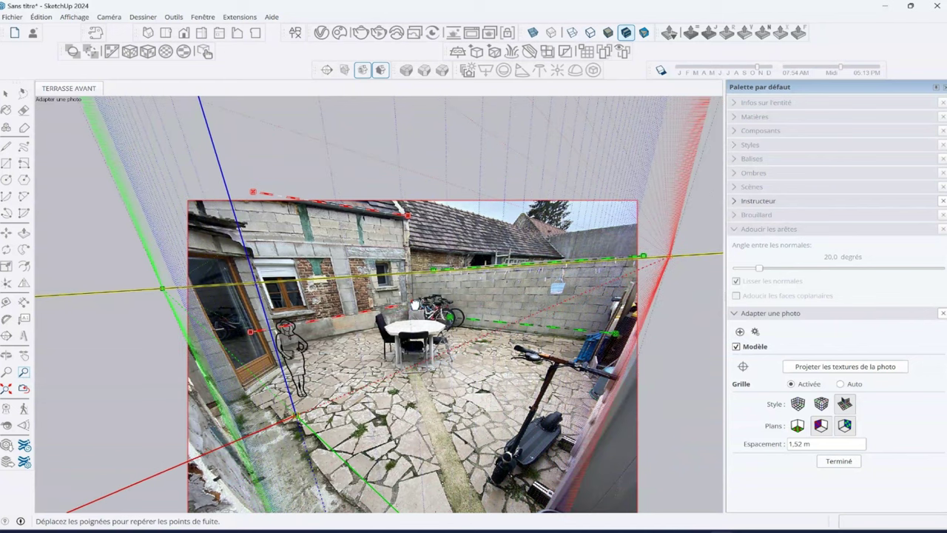
mouse_move(296, 416)
mouse_down()
mouse_move(368, 377)
mouse_move(285, 398)
mouse_move(440, 399)
mouse_move(430, 399)
mouse_up()
right_click(446, 365)
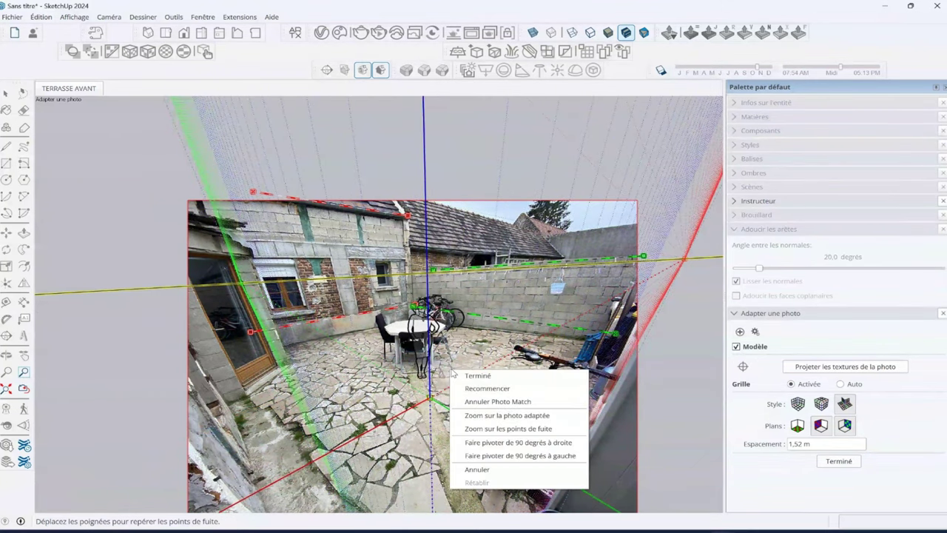
click(462, 375)
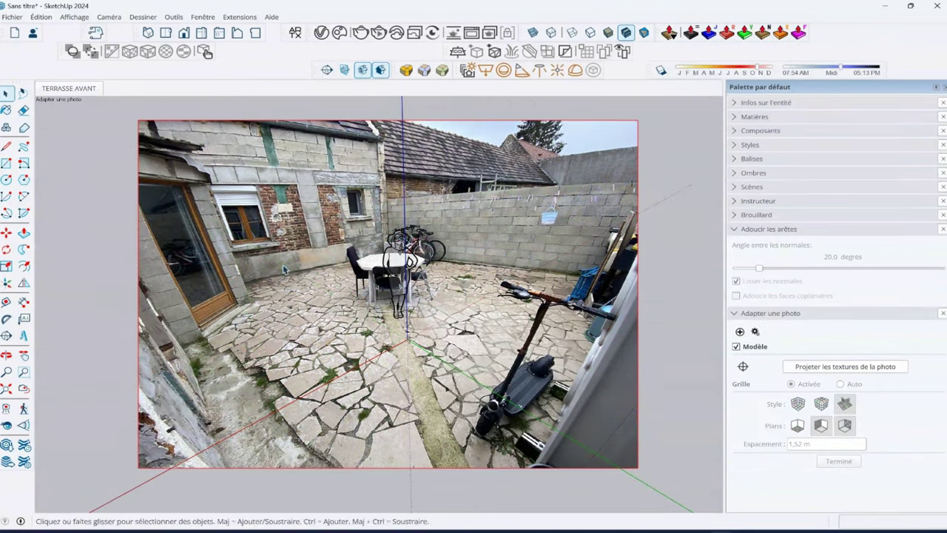
Step: Draw the terrace floor rectangle from the back wall corner across the patio
key(r)
click(390, 198)
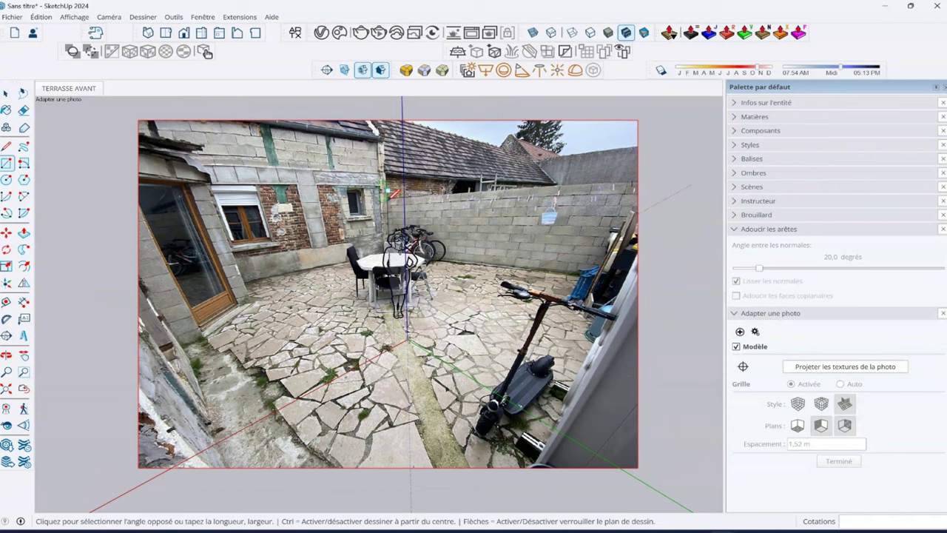
click(674, 303)
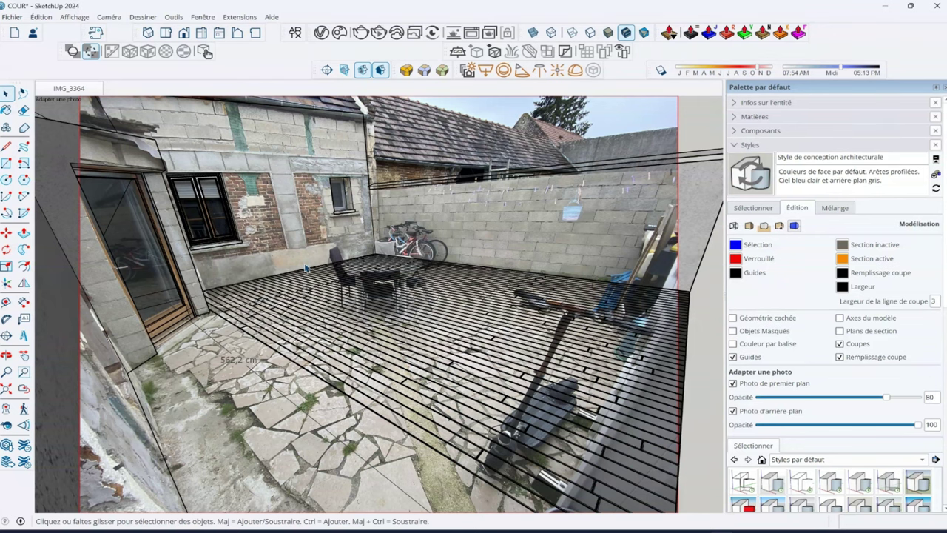
Step: Turn off Foreground Photo and Background Photo so only the modelled courtyard and deck show
click(733, 383)
click(732, 411)
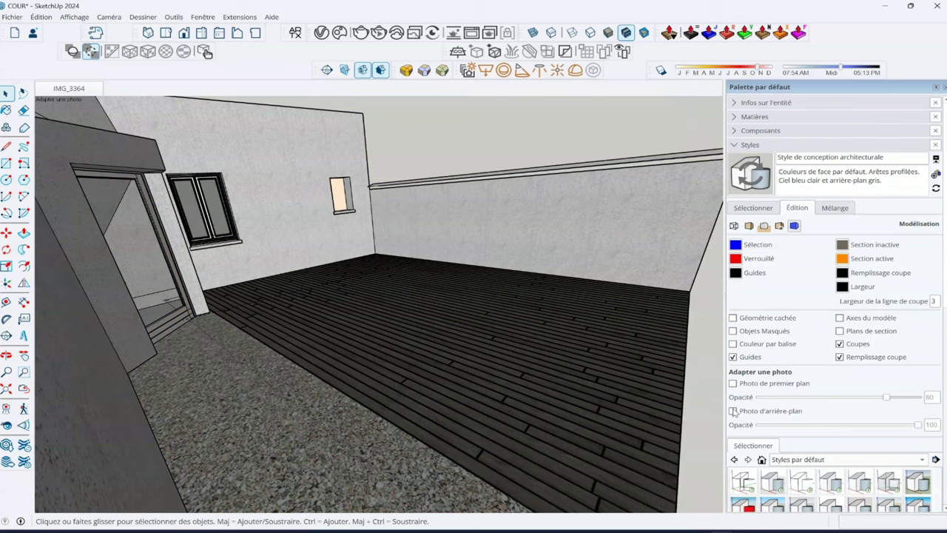
click(491, 326)
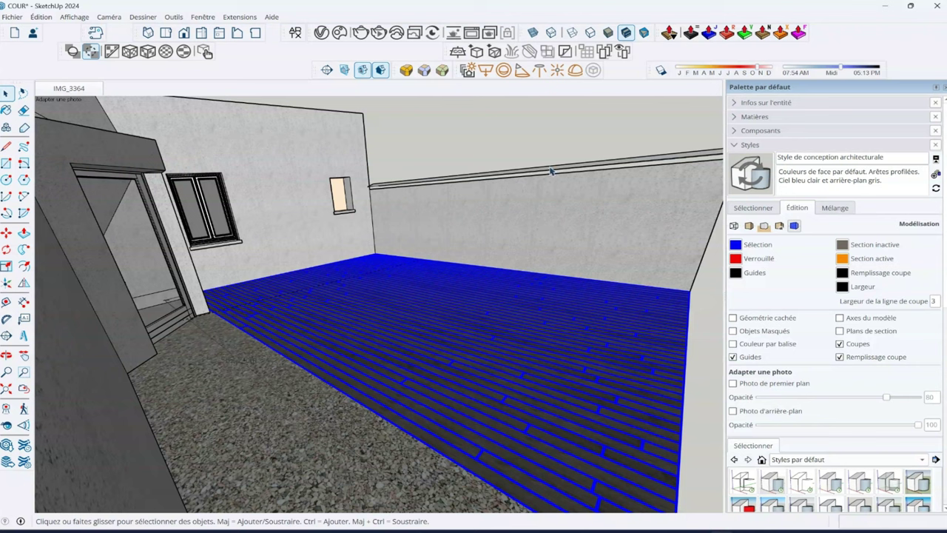
click(551, 140)
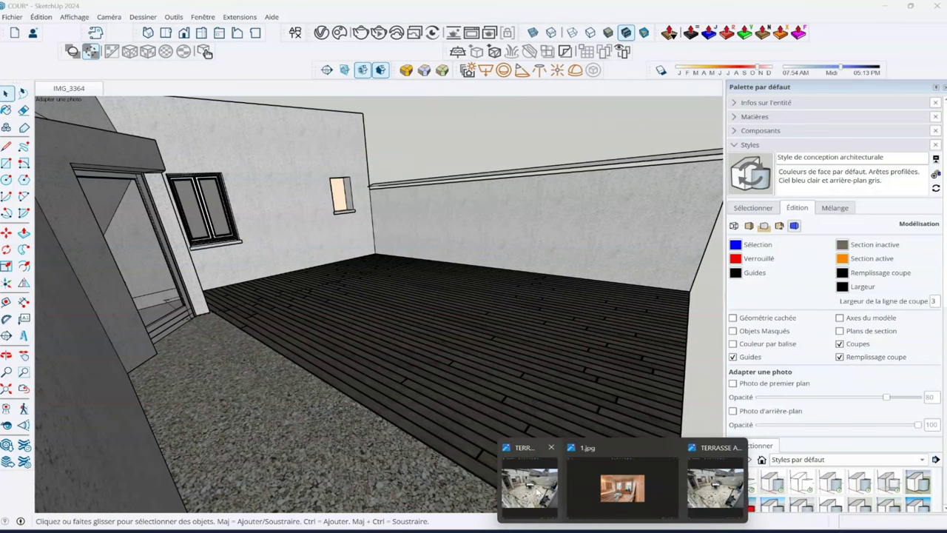
Step: Open TERRASSE AVANT.JPG in Windows Photos alongside the COUR model
click(537, 492)
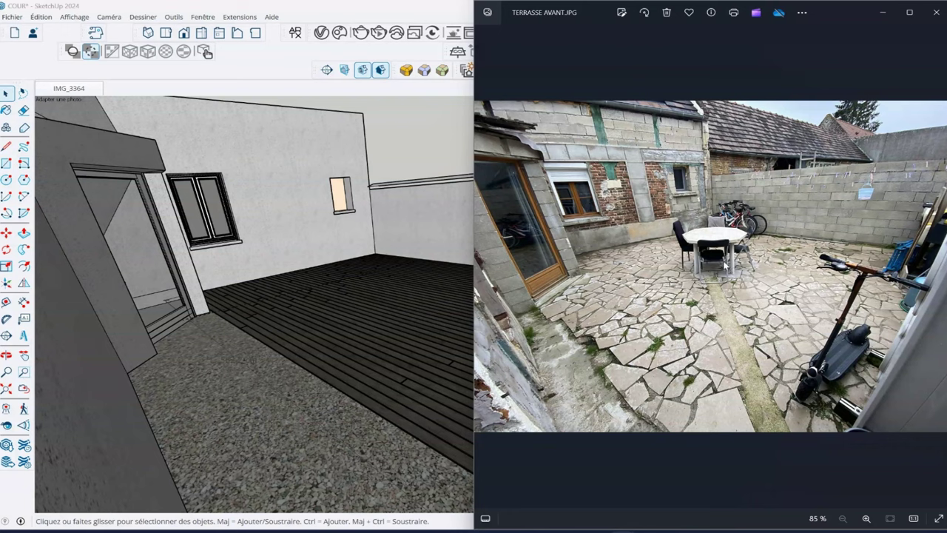
Step: Open the V-Ray Frame Buffer and snap it to the left half of the screen
click(472, 35)
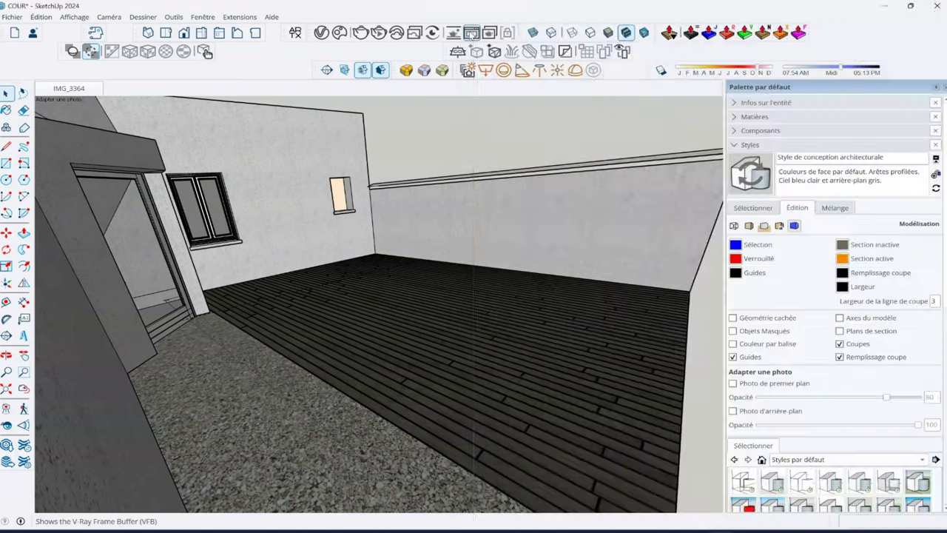
click(472, 35)
drag(636, 11, 339, 31)
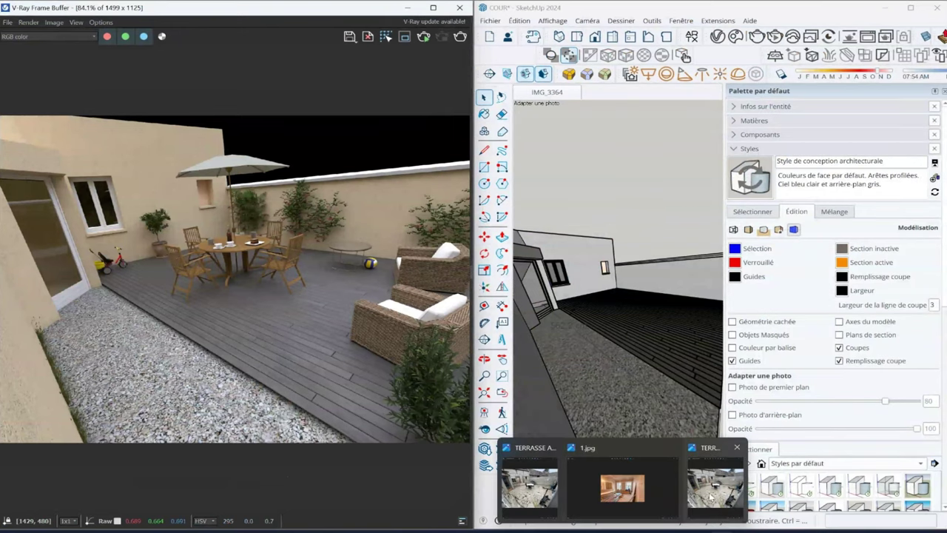
Step: Place the terrace photo beside the render and zoom to compare them
click(712, 492)
mouse_move(362, 16)
mouse_down()
mouse_move(555, 5)
mouse_move(363, 32)
mouse_up()
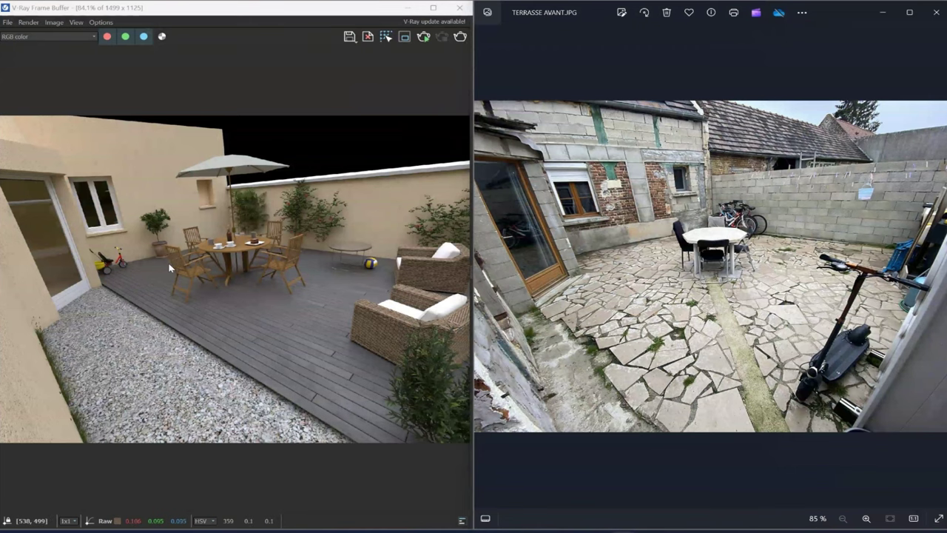
scroll(247, 283, up, 4)
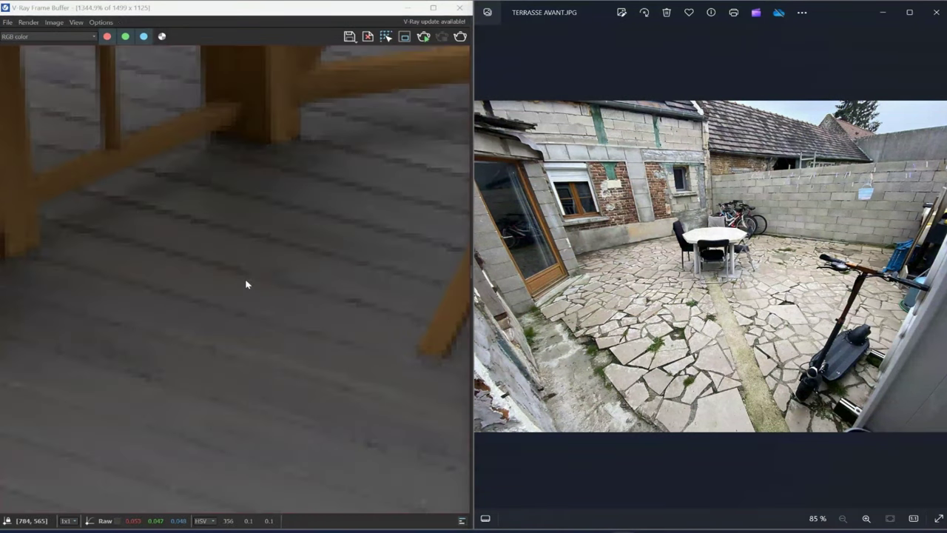
scroll(743, 274, up, 2)
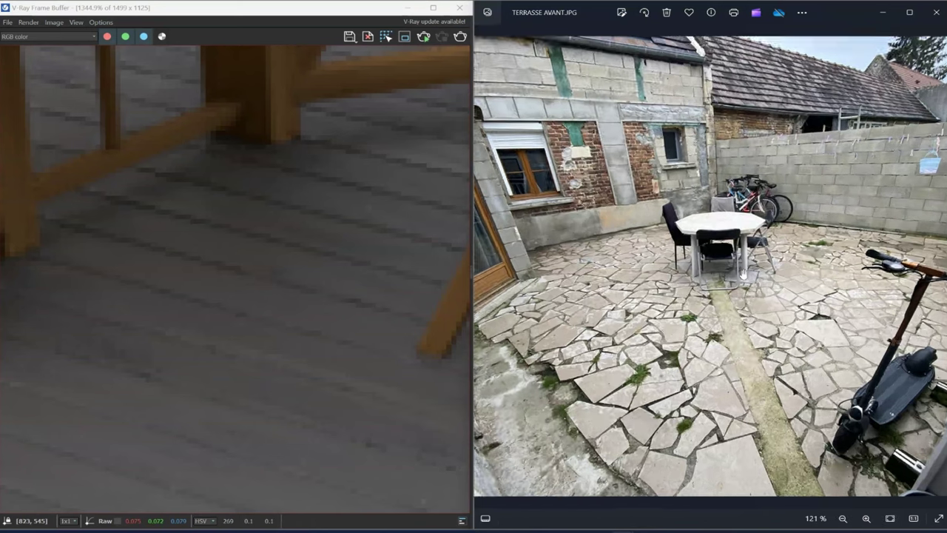
scroll(743, 273, up, 2)
scroll(668, 249, down, 1)
scroll(673, 266, down, 1)
scroll(690, 309, down, 2)
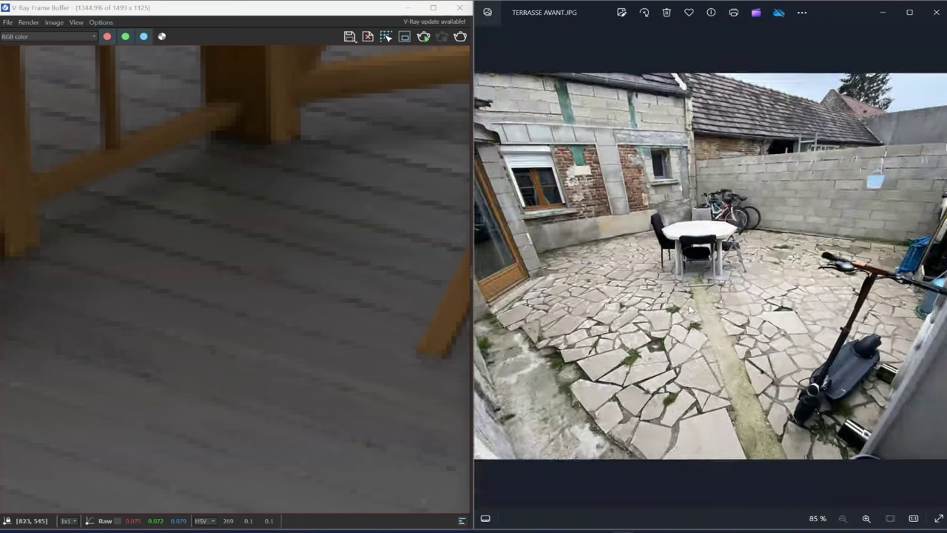
scroll(350, 293, down, 7)
scroll(344, 293, up, 3)
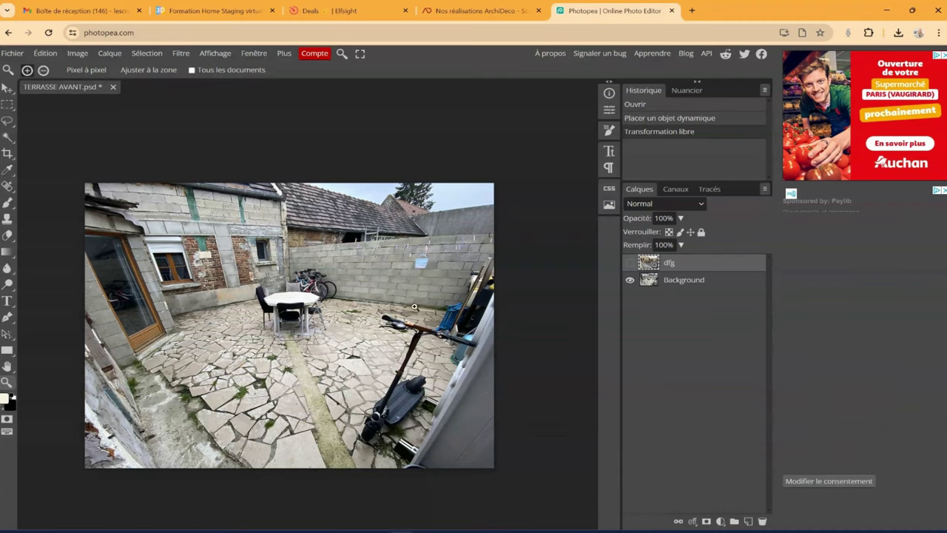
Step: Toggle the dfg layer's visibility to compare the furnished terrace render with the original photo
scroll(410, 285, up, 2)
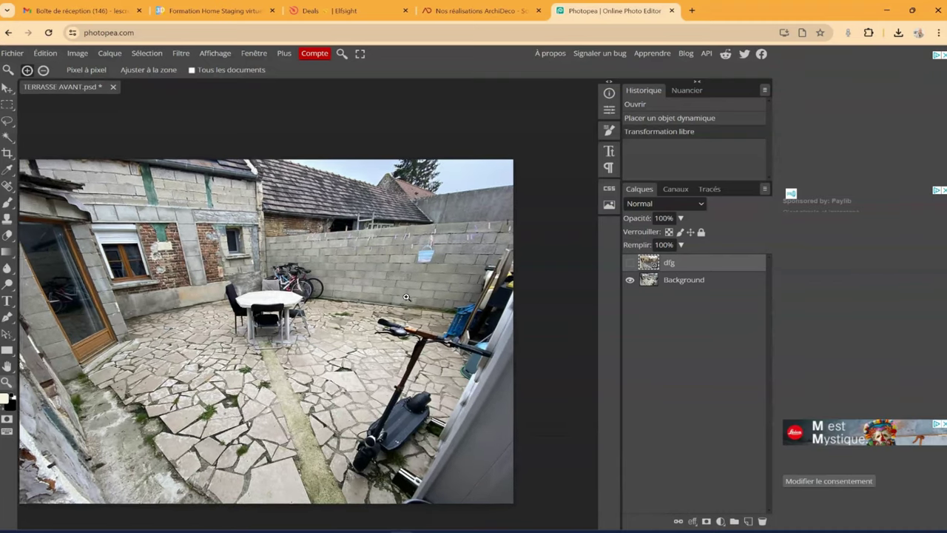
scroll(370, 276, down, 1)
scroll(391, 190, up, 2)
scroll(370, 244, down, 2)
scroll(356, 261, down, 1)
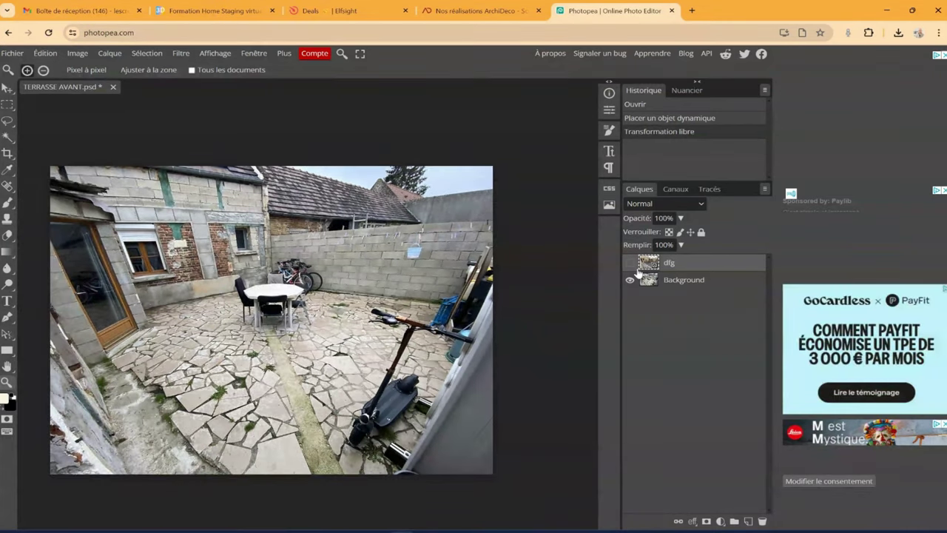
click(629, 263)
click(630, 263)
click(629, 264)
click(629, 263)
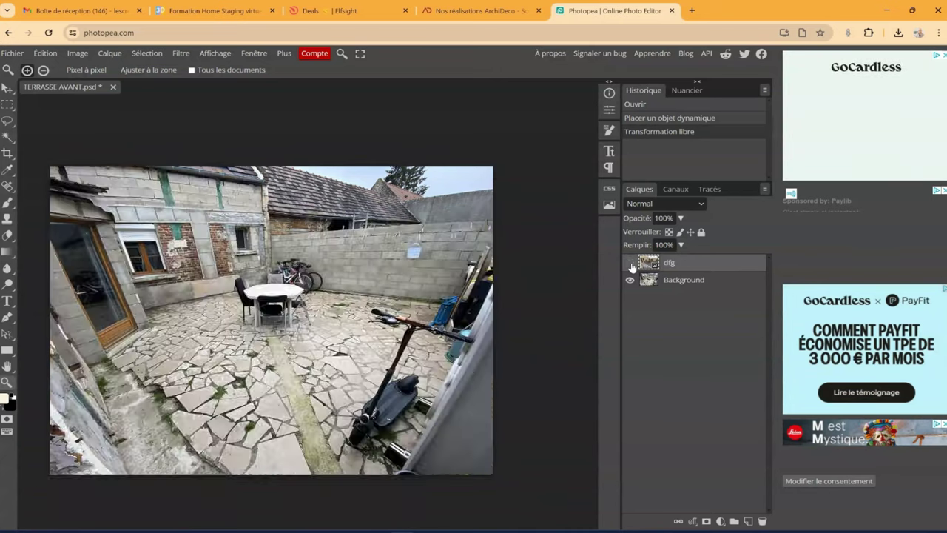
click(629, 263)
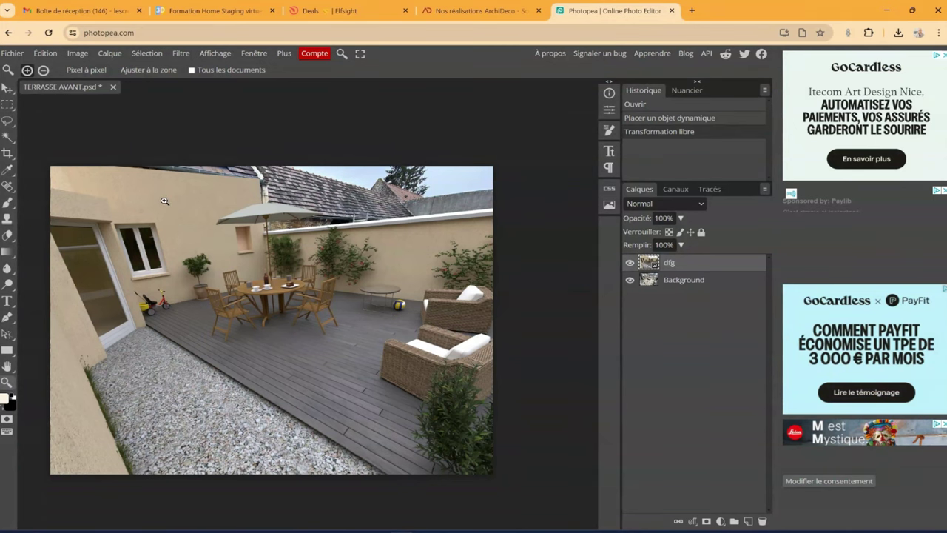
Step: Zoom in and out around the roof edge to inspect where the render meets the photo
scroll(194, 163, up, 3)
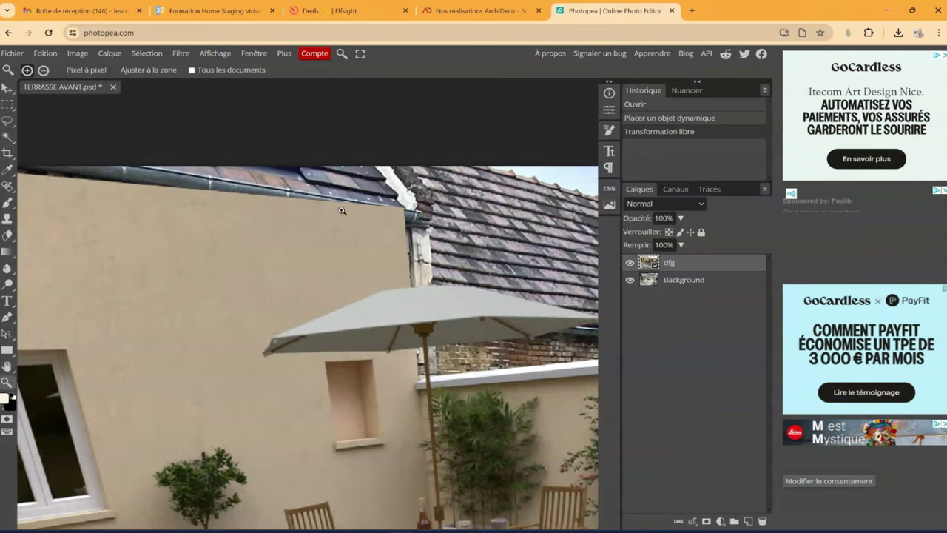
scroll(305, 199, up, 1)
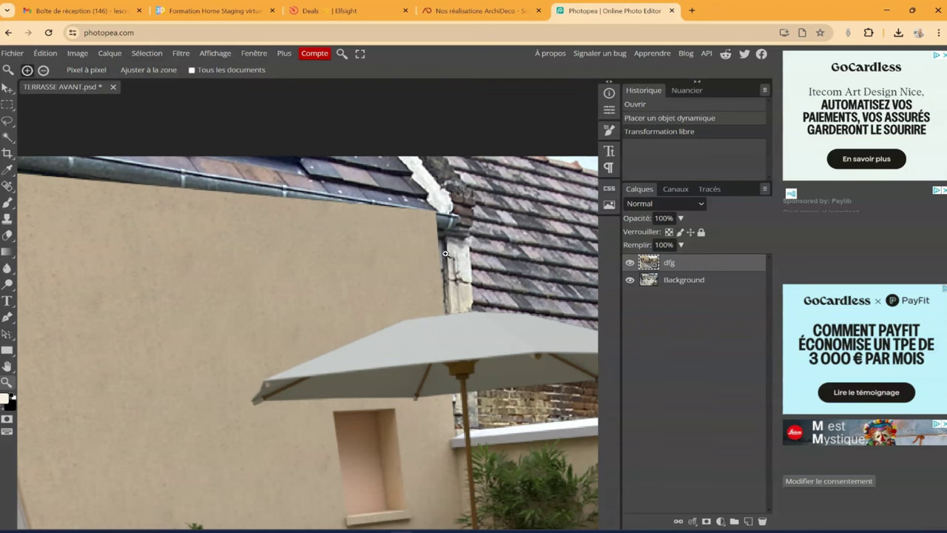
scroll(353, 228, down, 1)
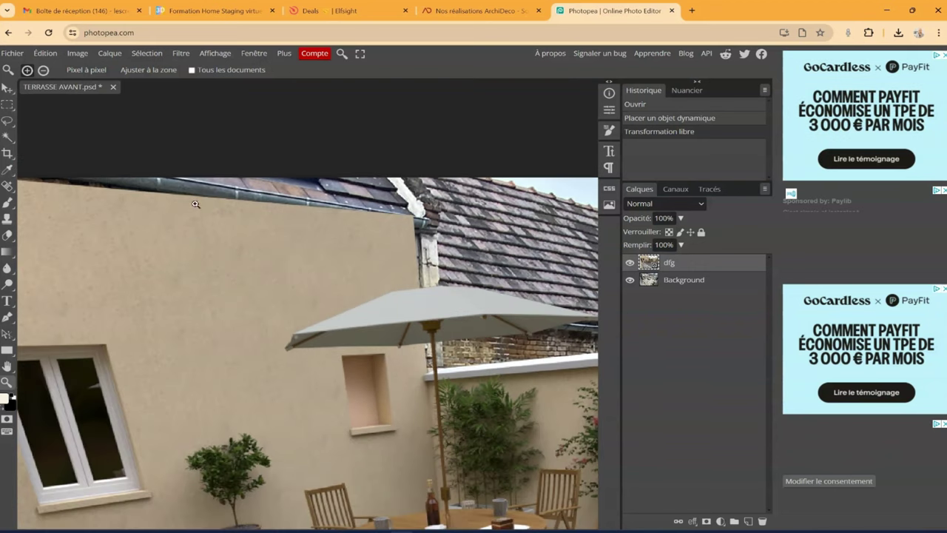
scroll(383, 225, down, 2)
scroll(362, 231, down, 2)
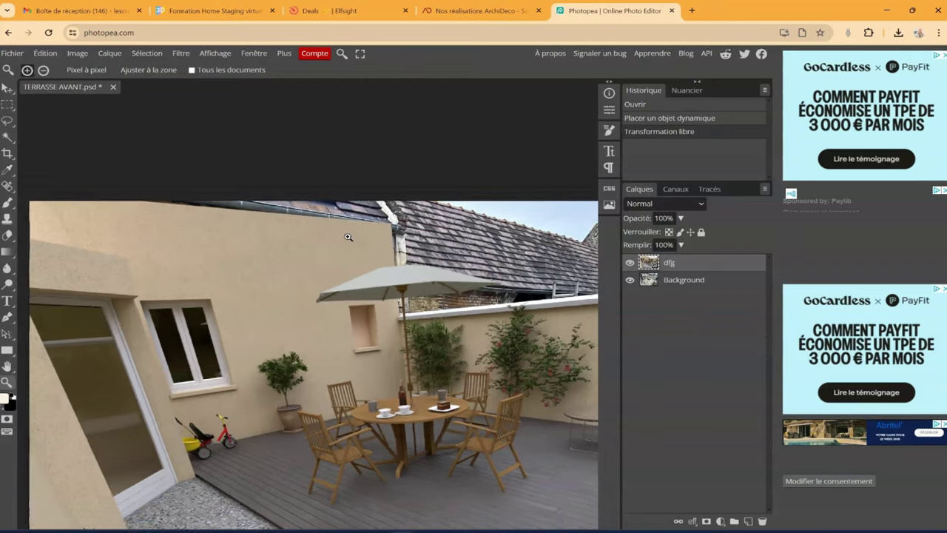
scroll(391, 349, down, 1)
scroll(389, 300, down, 6)
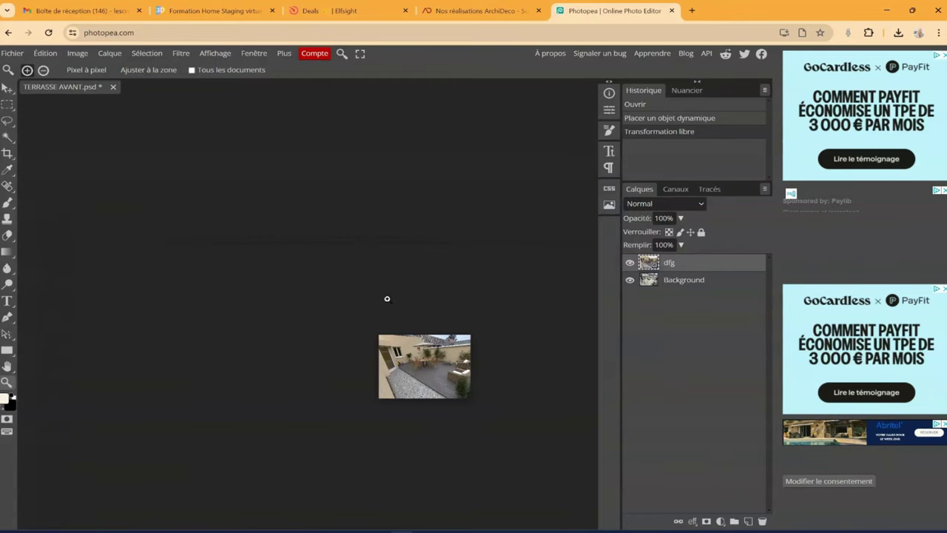
scroll(408, 300, up, 3)
scroll(459, 339, up, 4)
scroll(459, 338, down, 2)
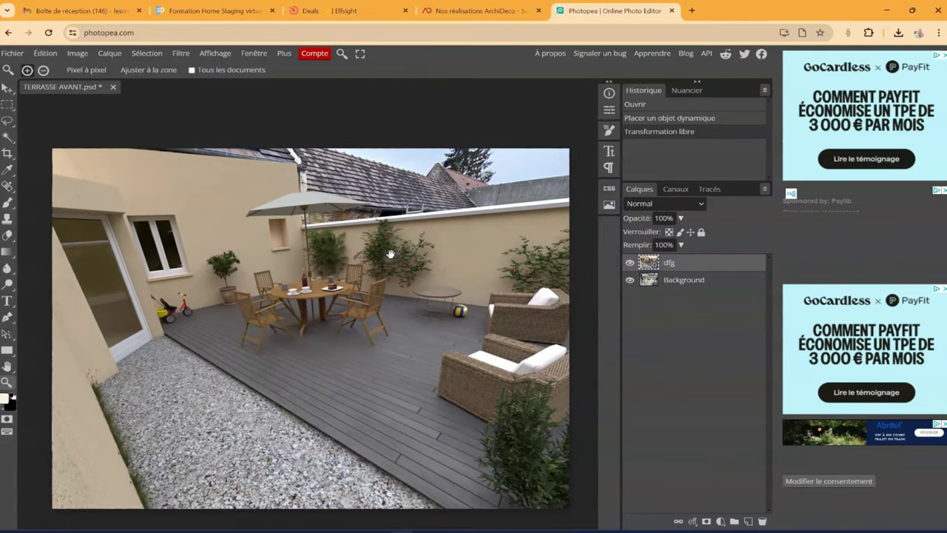
scroll(438, 253, down, 1)
scroll(438, 253, up, 1)
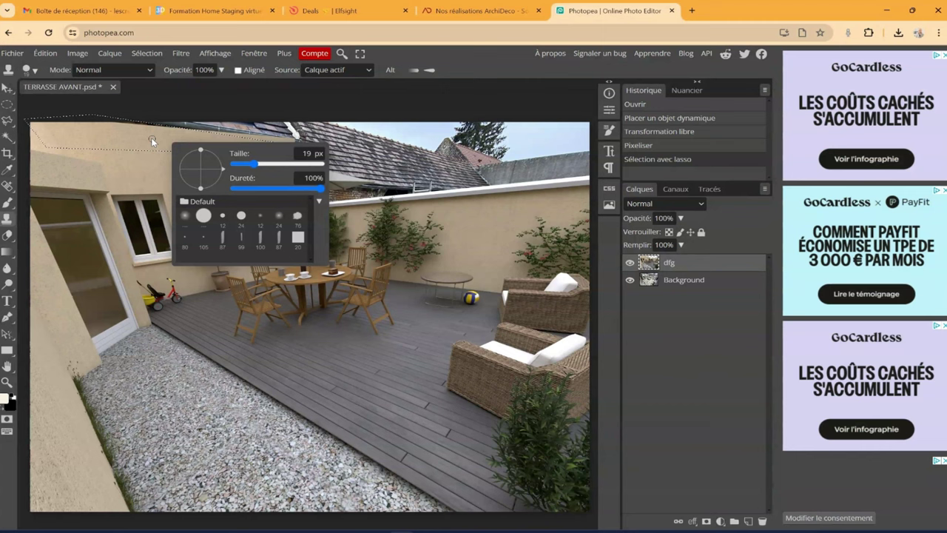
Step: Clone-stamp wall texture along the roof edge using a larger brush size
click(142, 136)
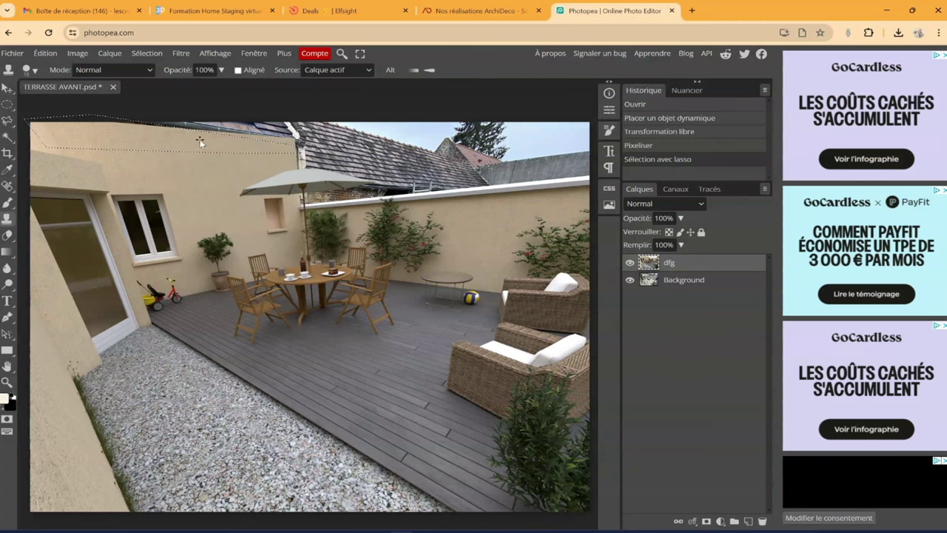
right_click(162, 131)
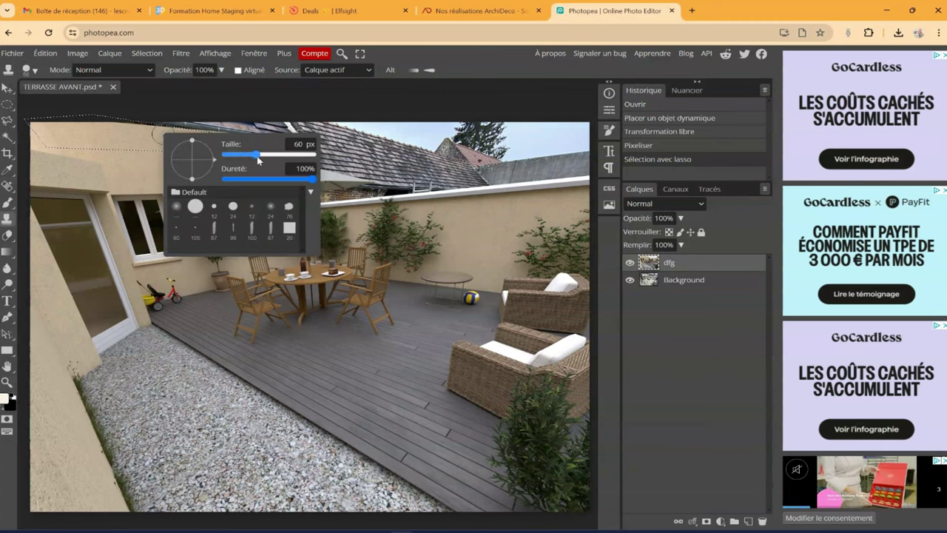
click(151, 138)
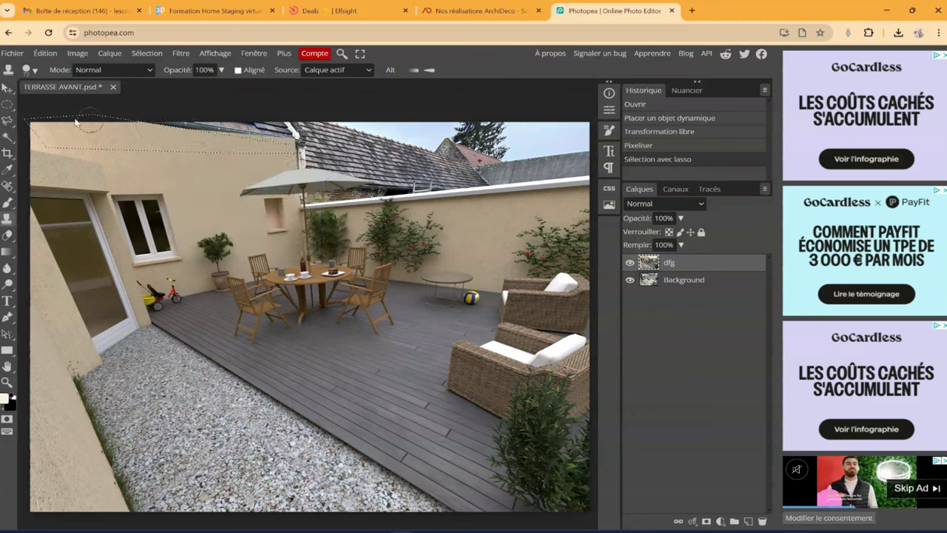
click(310, 140)
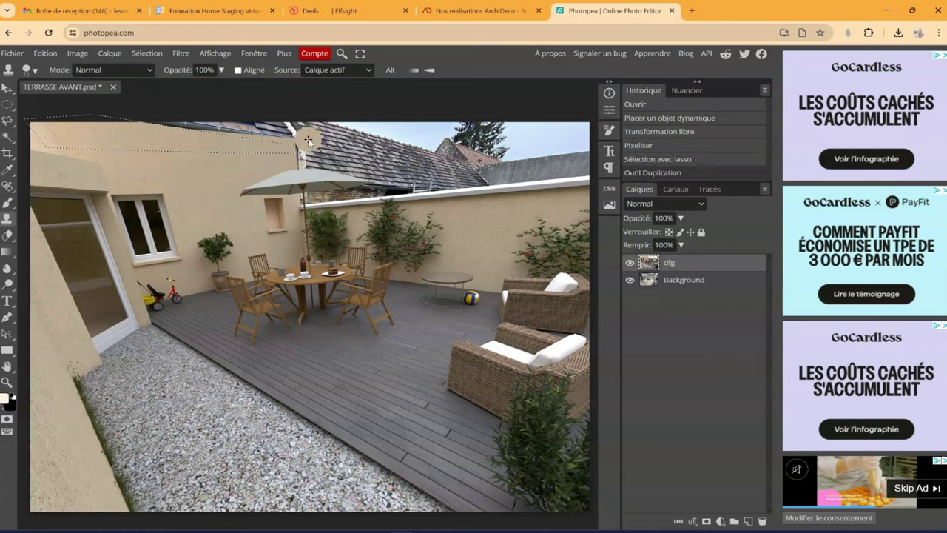
Step: Invert the selection and erase the render's ragged wall top along the roof edge to reveal the real roof
click(146, 54)
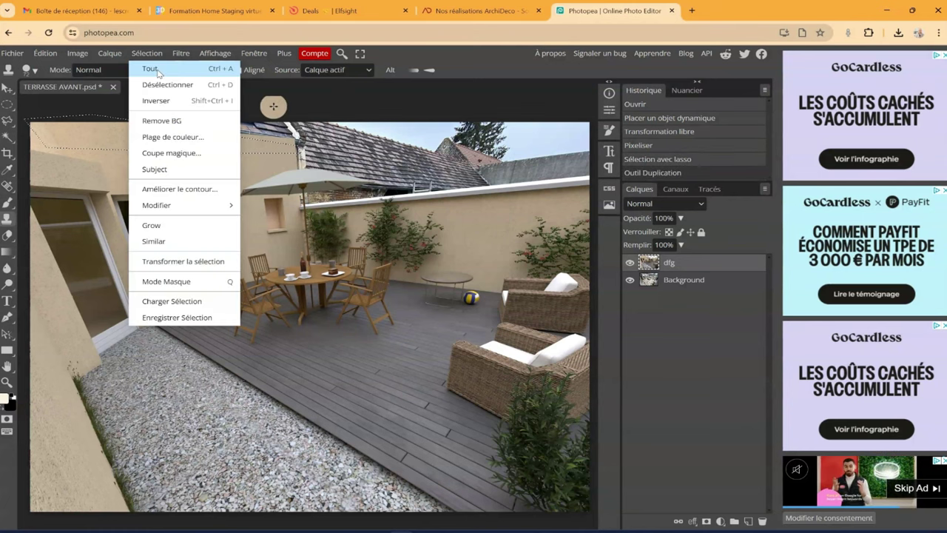
click(170, 103)
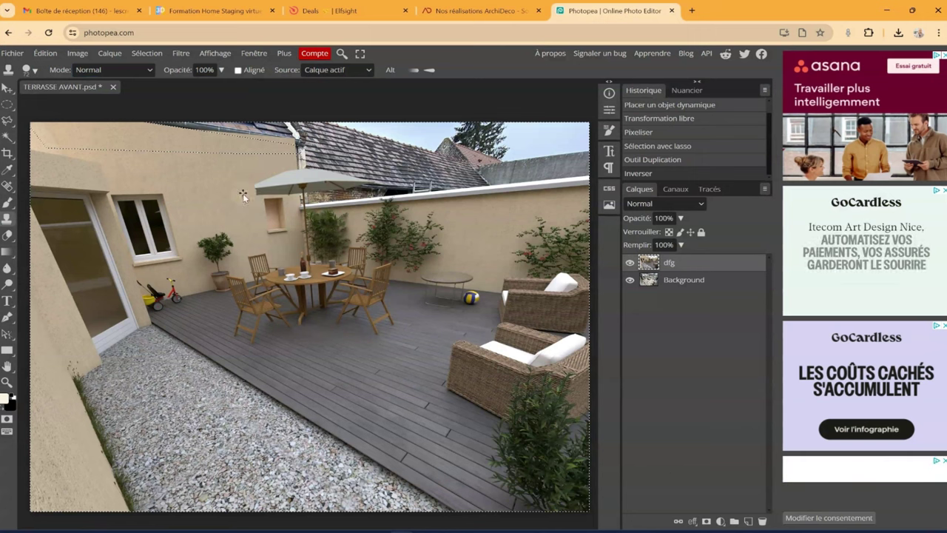
click(9, 236)
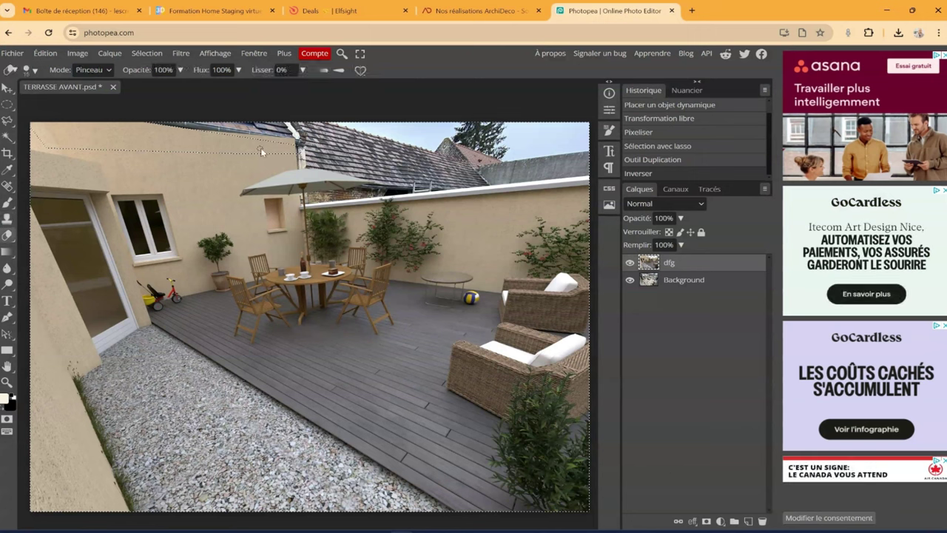
right_click(297, 142)
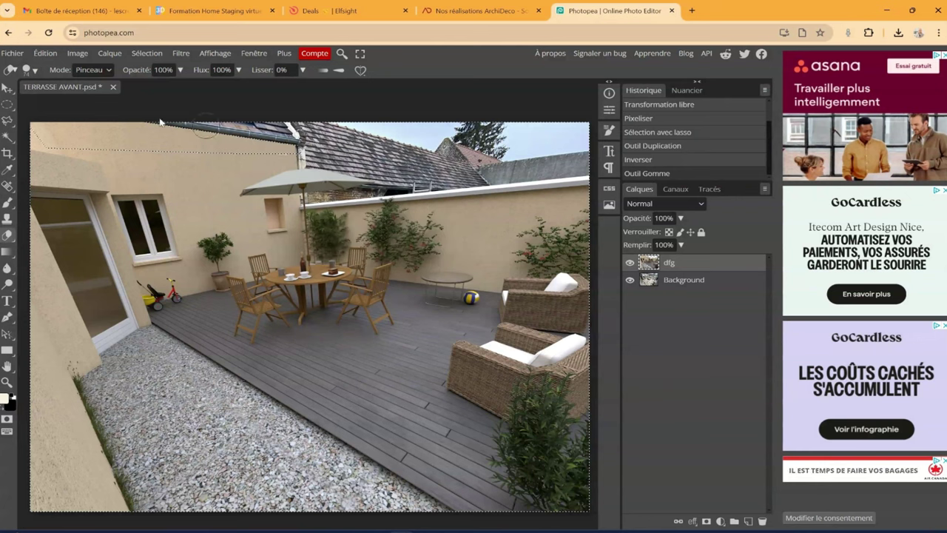
drag(264, 138, 287, 173)
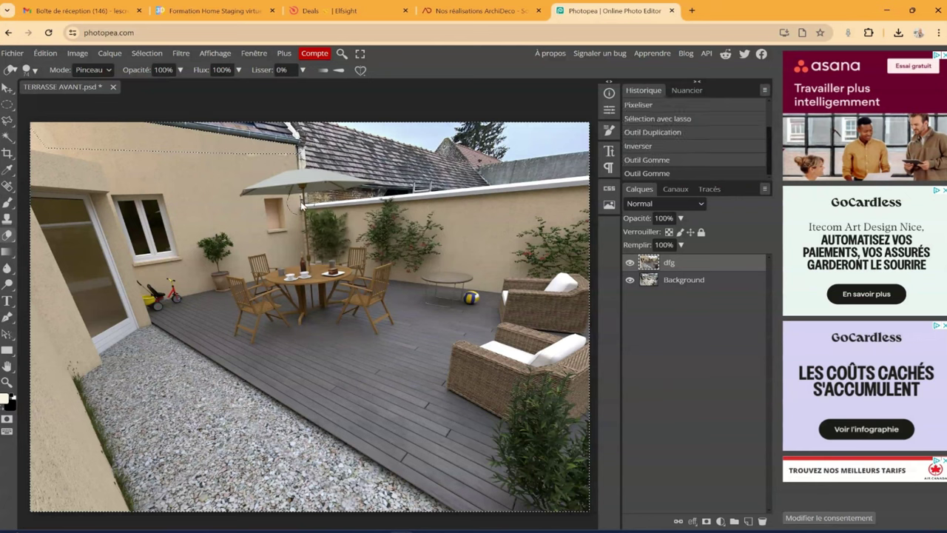
key(ctrl+z)
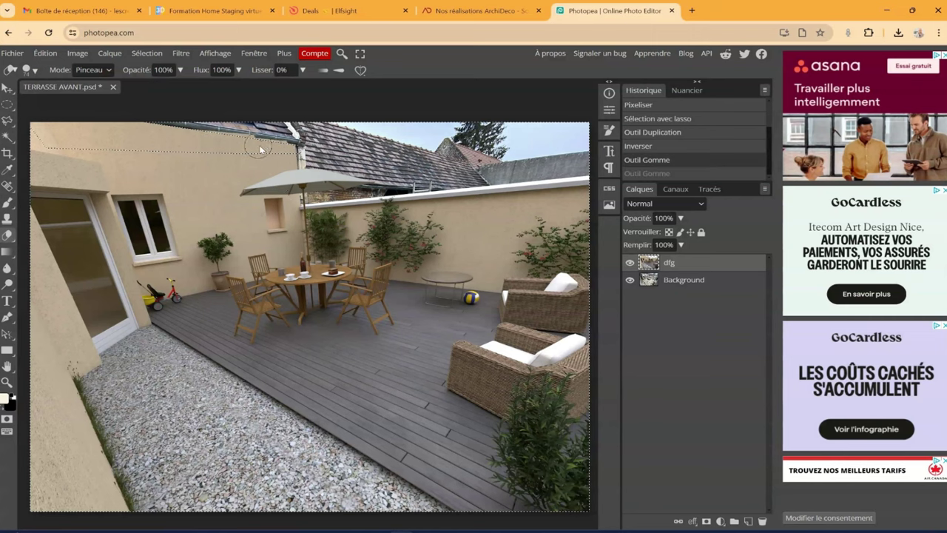
drag(213, 130, 314, 139)
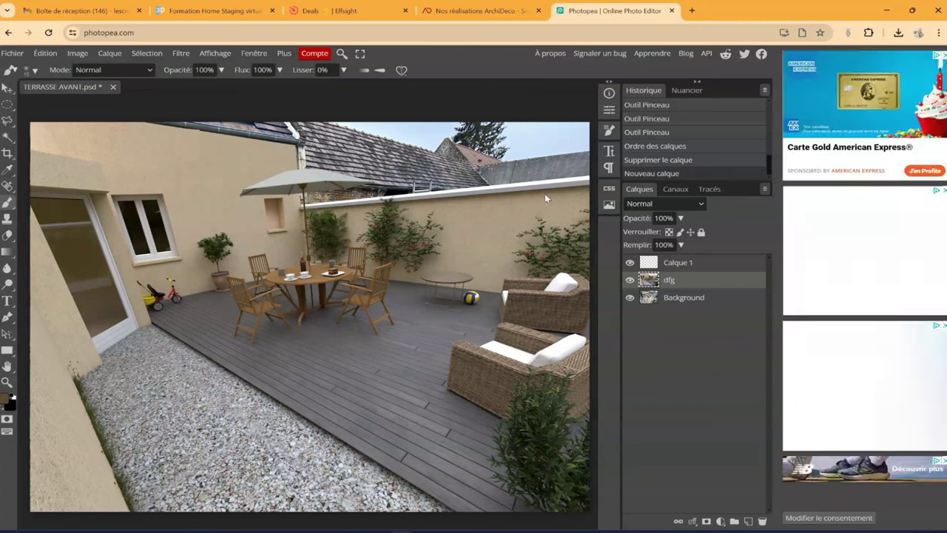
Step: Paint a soft dark brown 27 px shadow stroke along the roof edge on Calque 1
click(7, 398)
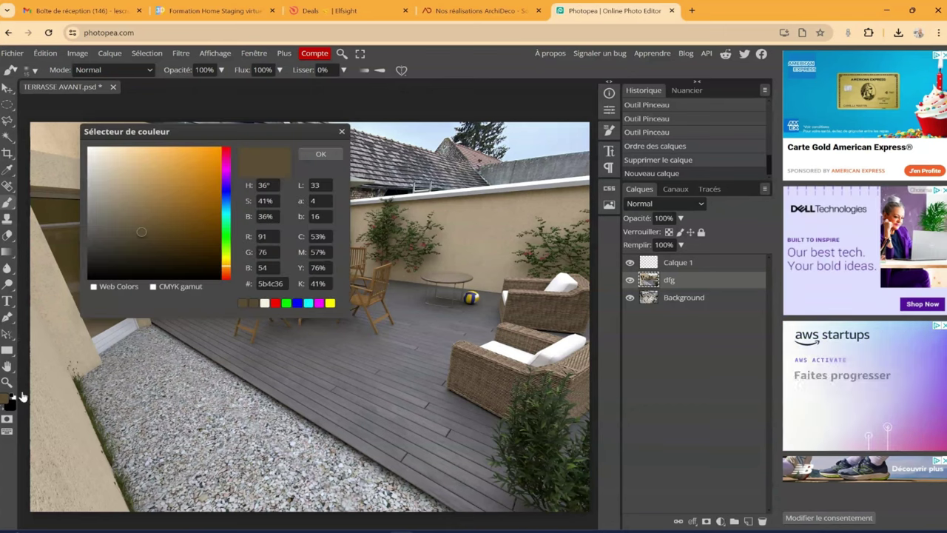
click(321, 154)
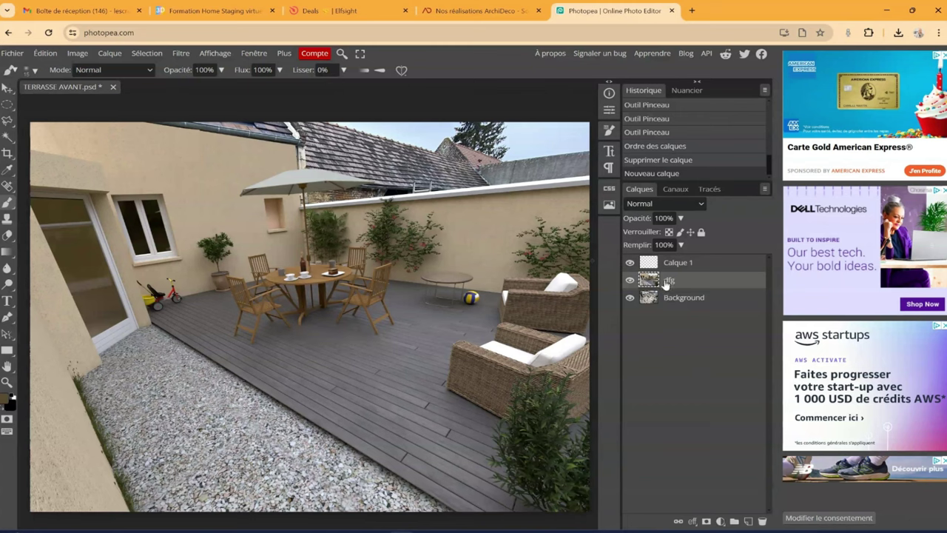
click(673, 265)
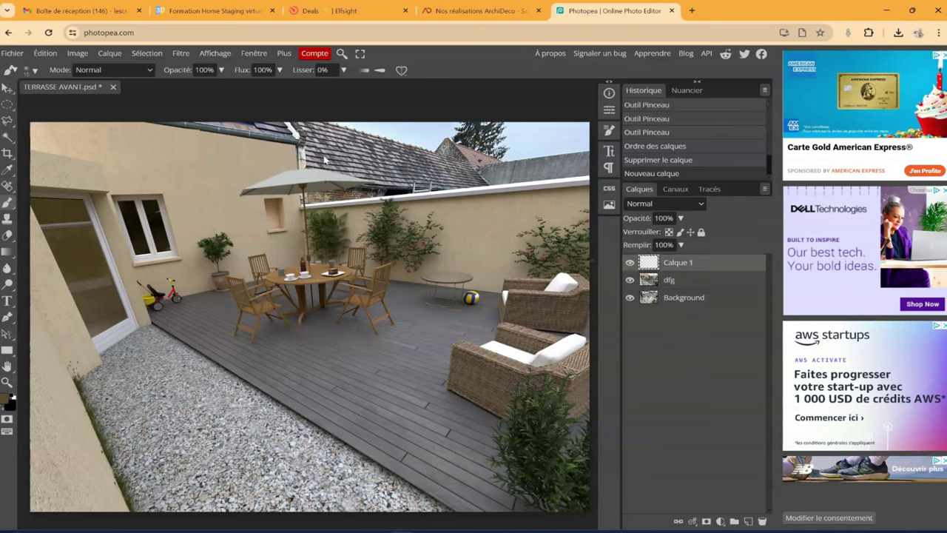
right_click(296, 156)
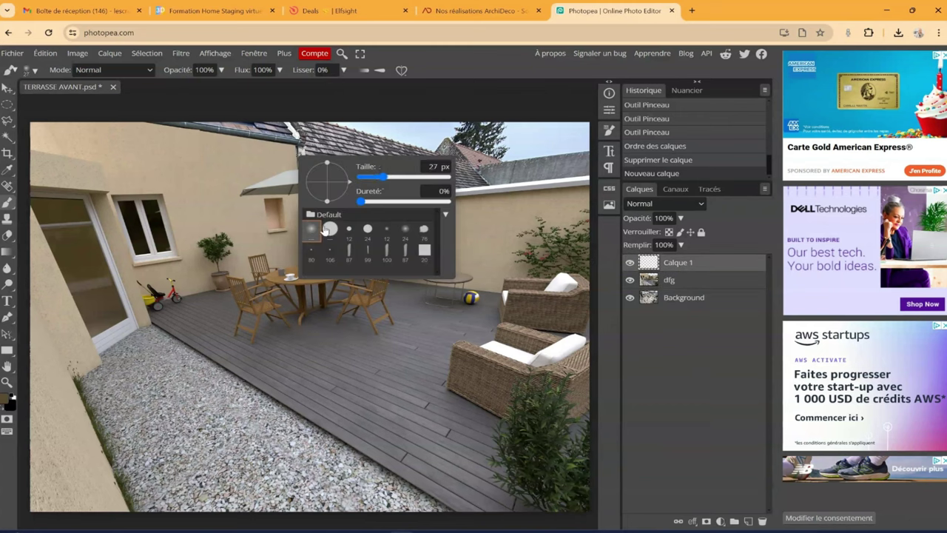
click(295, 150)
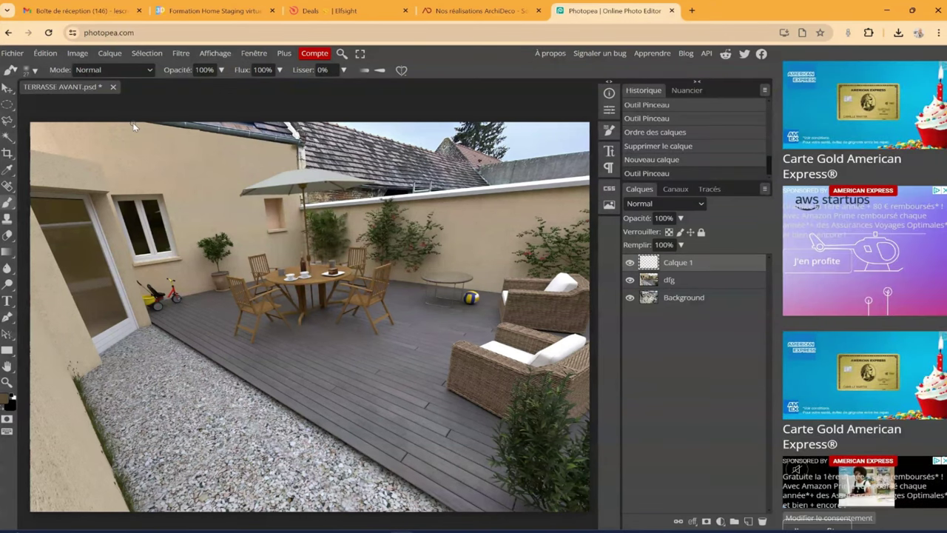
drag(133, 125, 94, 121)
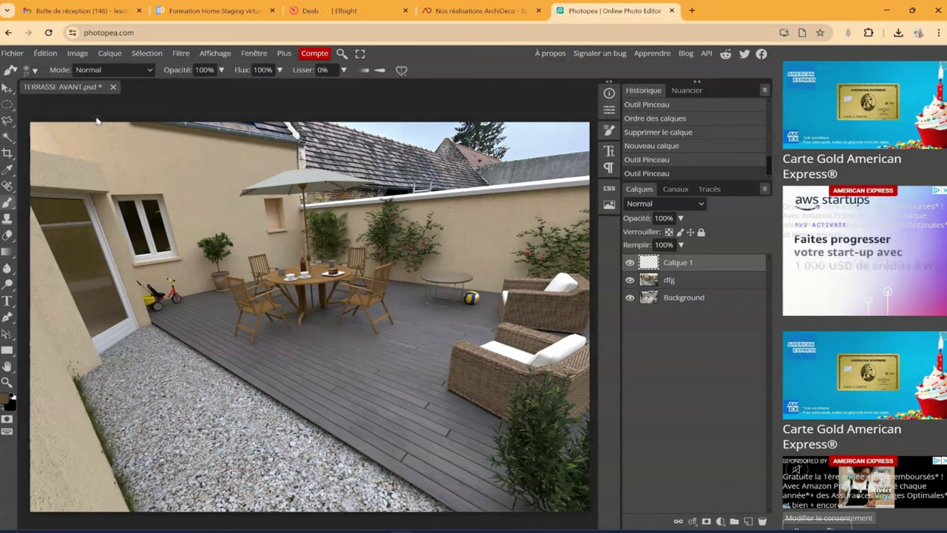
Step: Toggle Calque 1 to compare the shading, then lower its fill to 72%
click(629, 263)
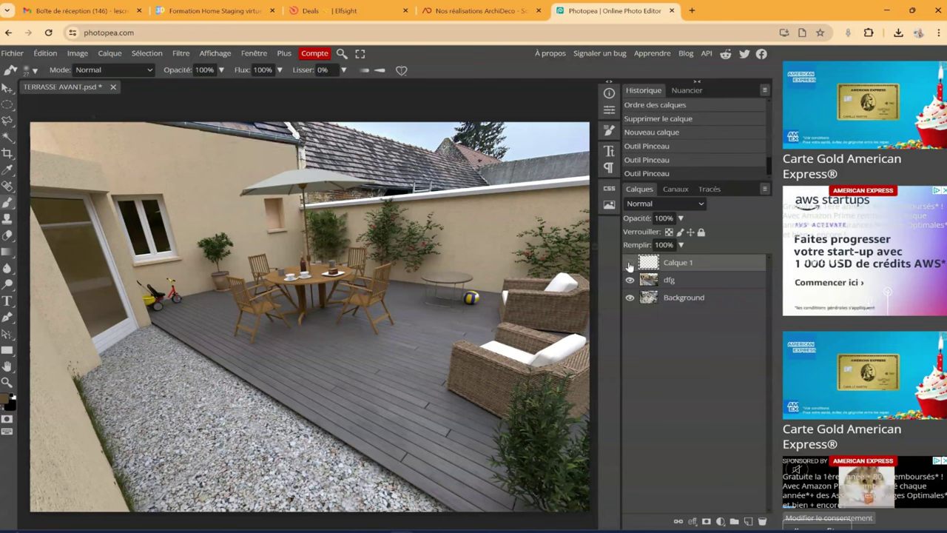
click(629, 263)
click(628, 263)
click(629, 263)
click(629, 263)
click(629, 263)
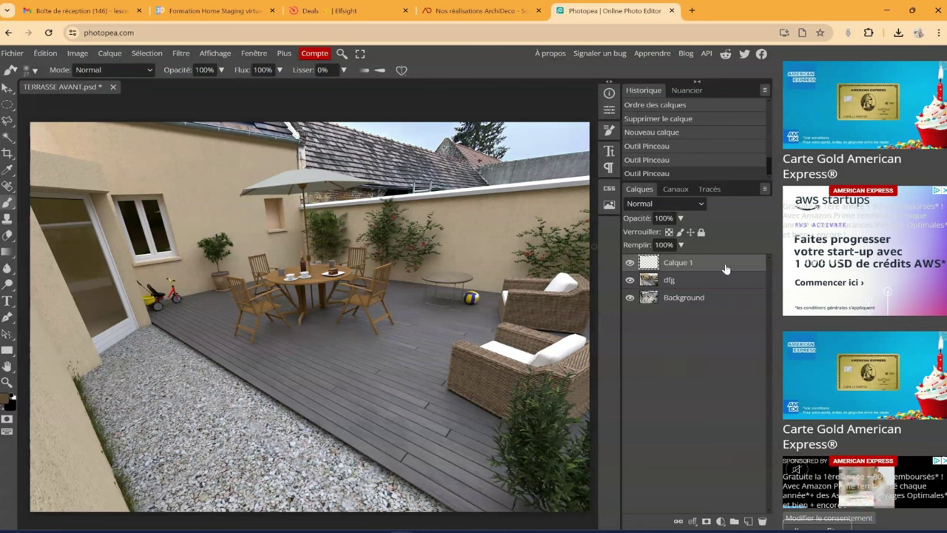
drag(639, 246, 633, 246)
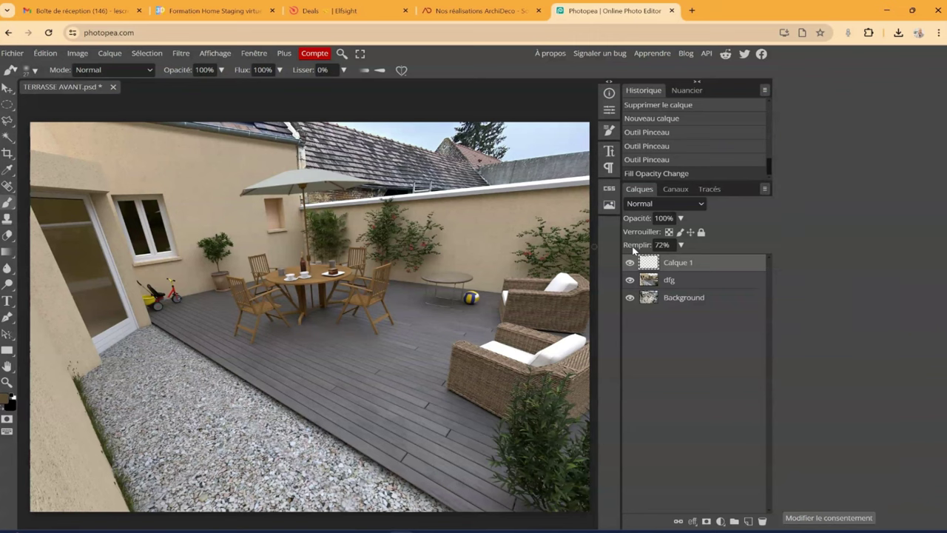
Step: Zoom in on the wall niche and outline it with the Polygonal Lasso
key(z)
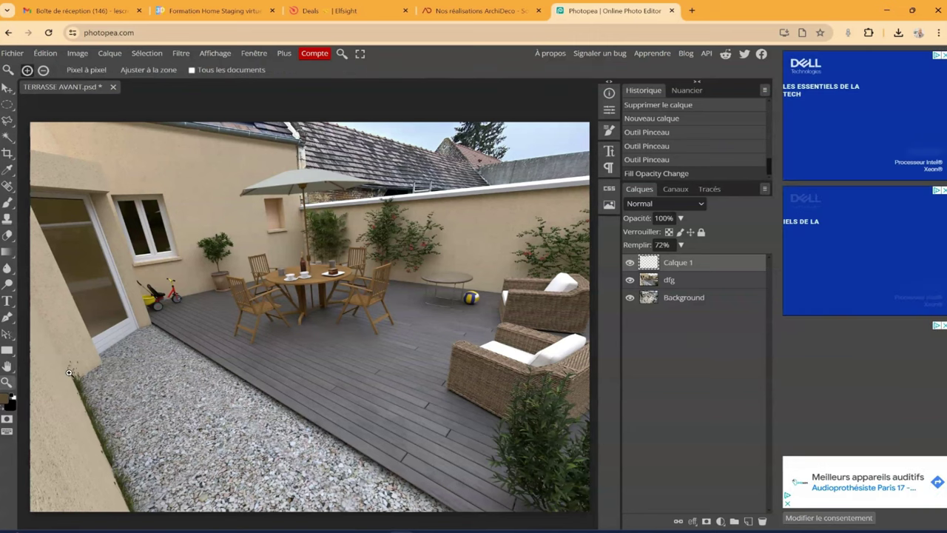
click(312, 214)
click(312, 214)
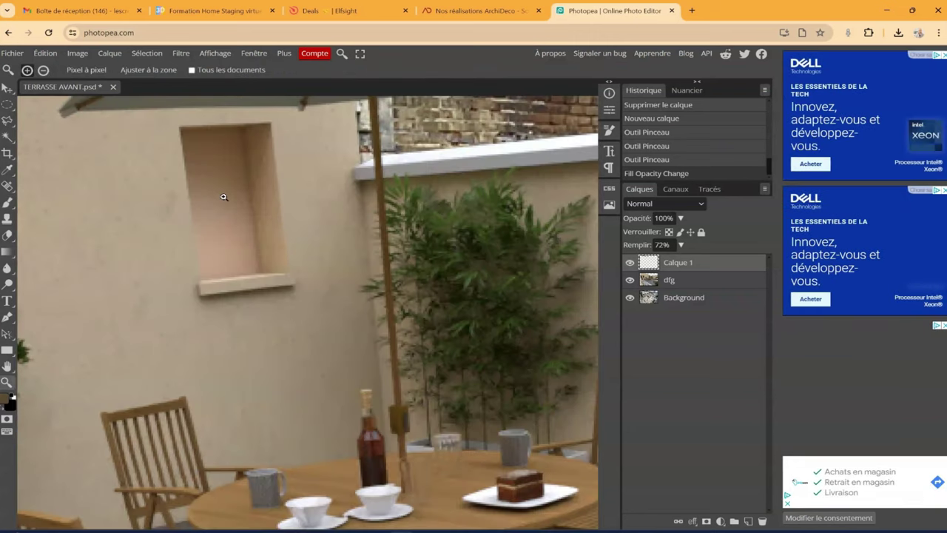
right_click(7, 109)
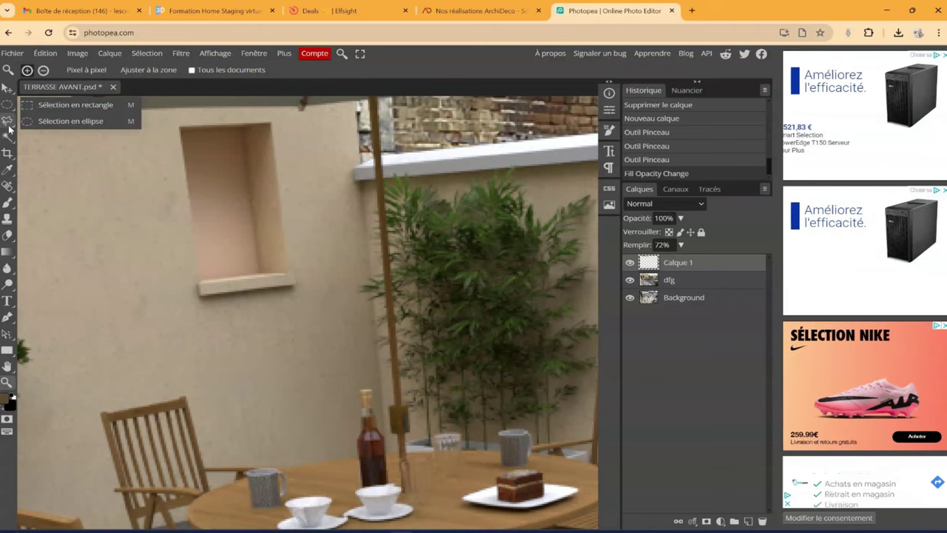
right_click(7, 120)
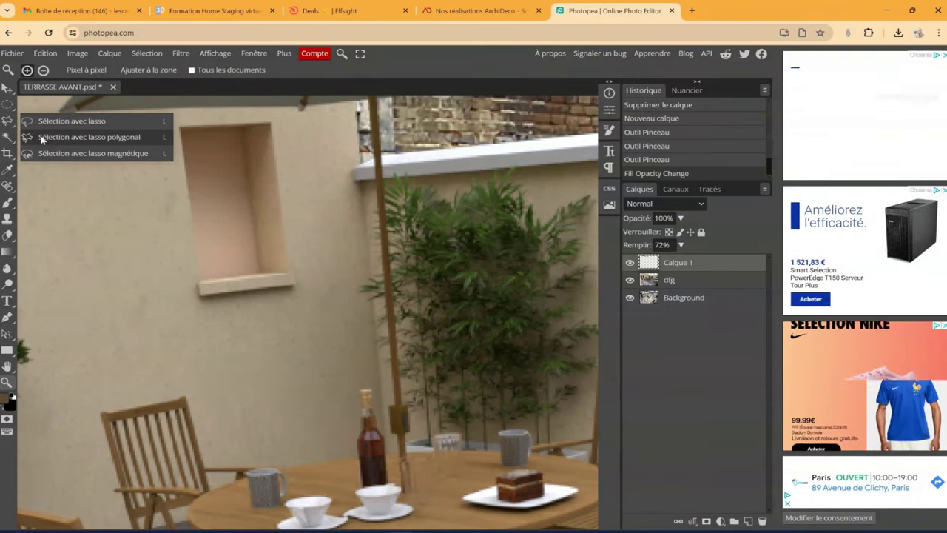
click(40, 122)
click(181, 130)
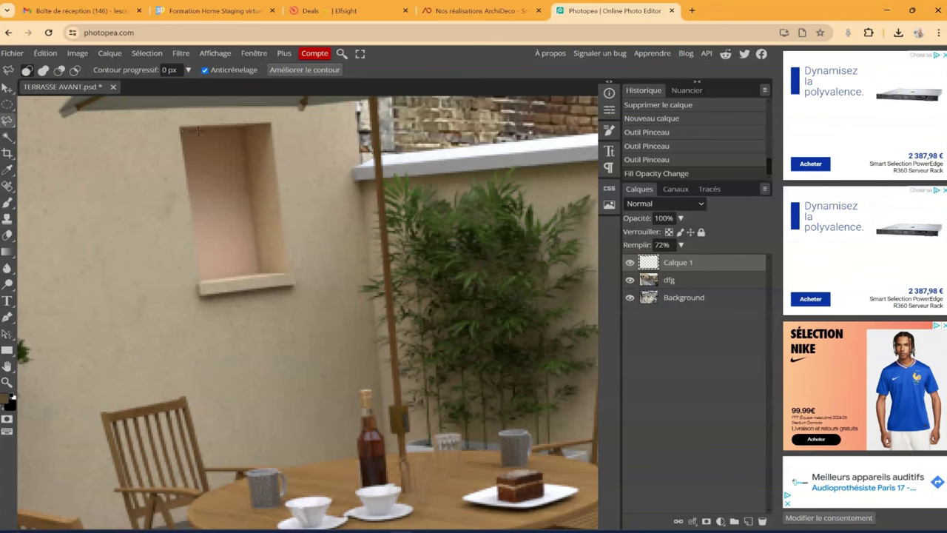
click(244, 130)
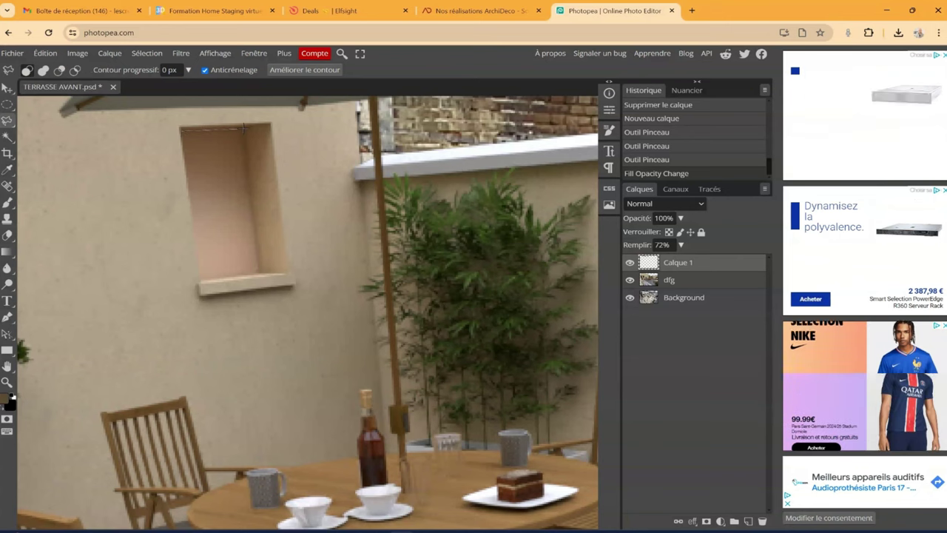
click(259, 273)
click(202, 280)
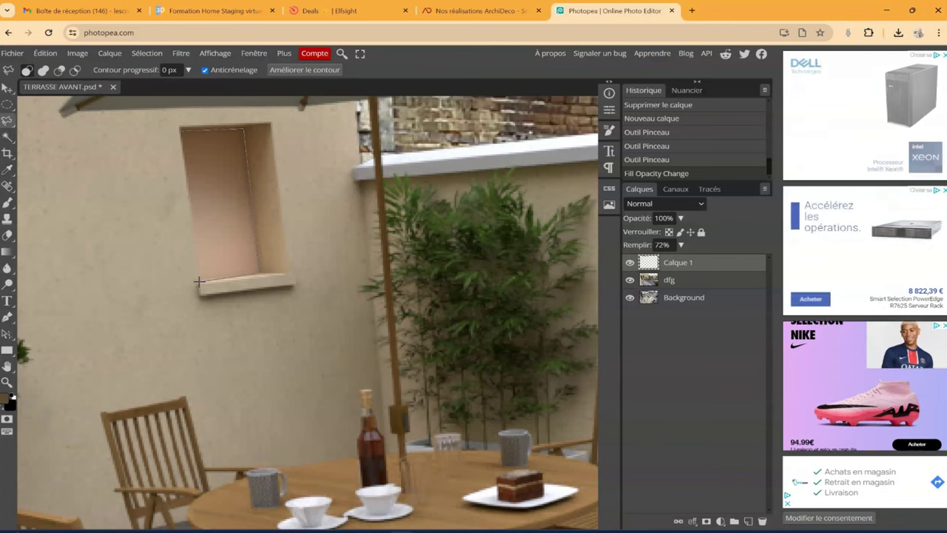
click(180, 130)
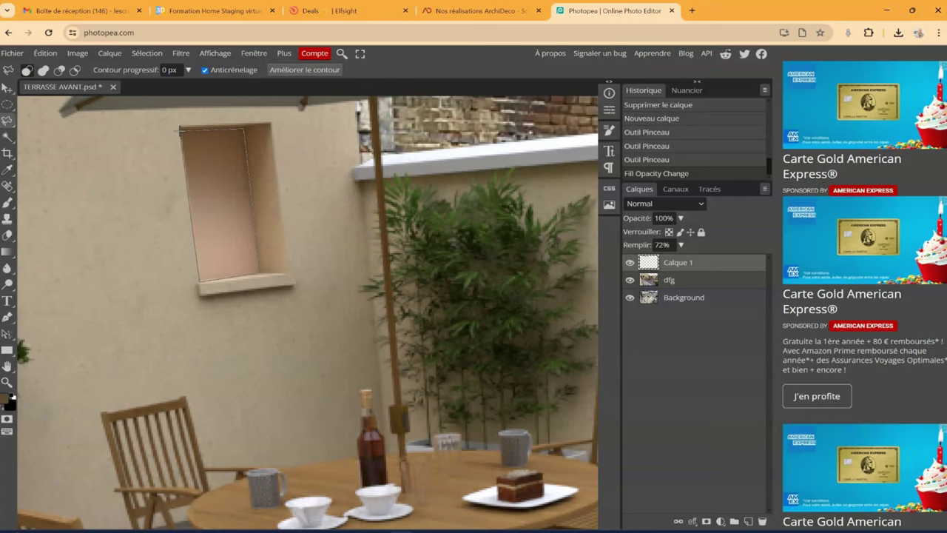
click(181, 131)
Step: Delete the selected niche from the dfg layer, deselect with Ctrl+D, and zoom back out
click(673, 281)
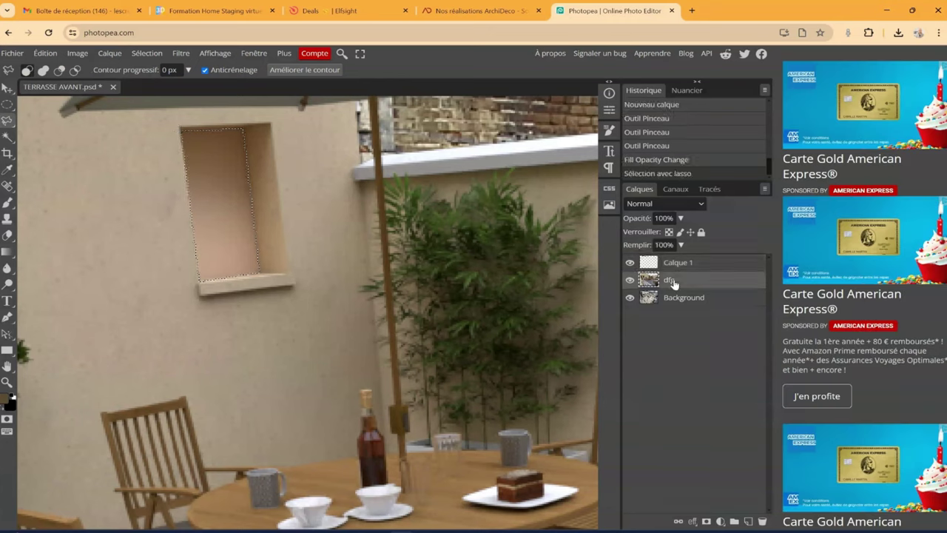
key(Delete)
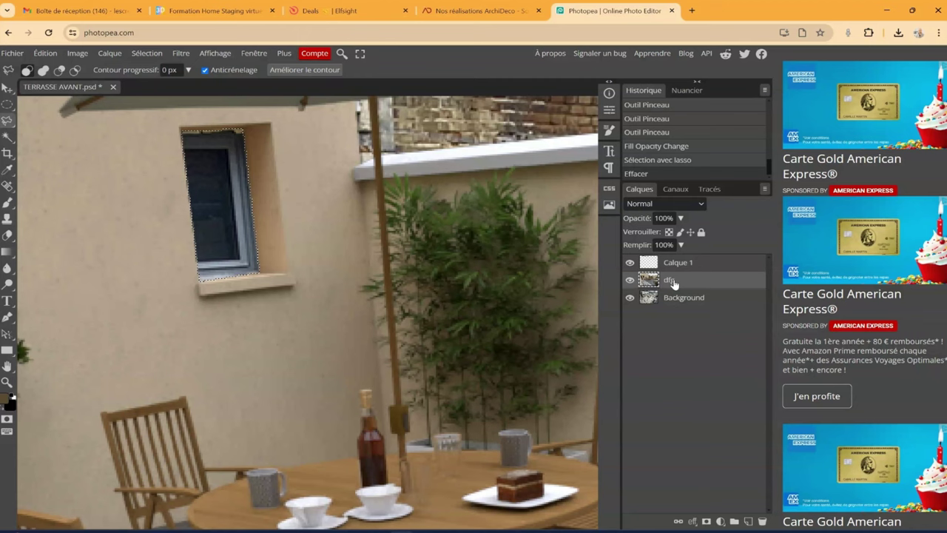
key(ctrl+d)
click(7, 382)
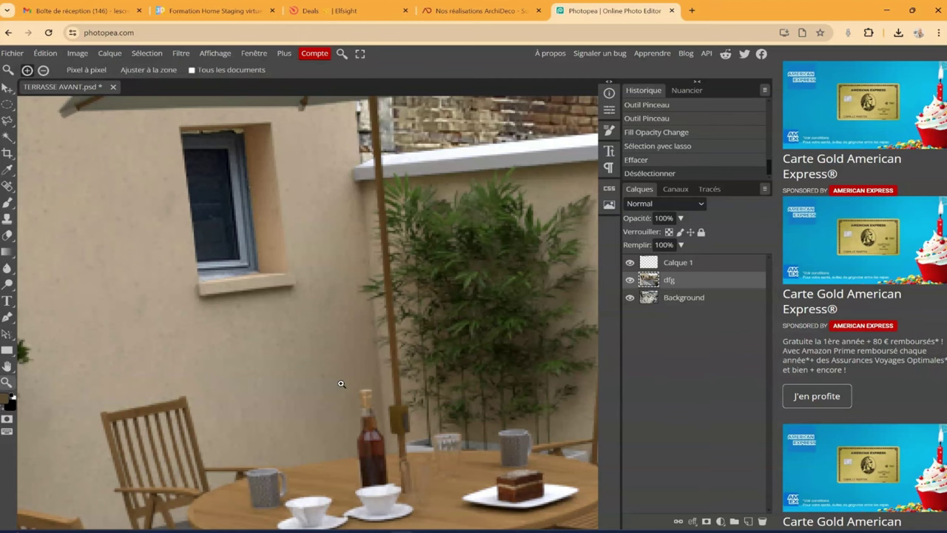
scroll(342, 383, down, 5)
scroll(378, 270, up, 2)
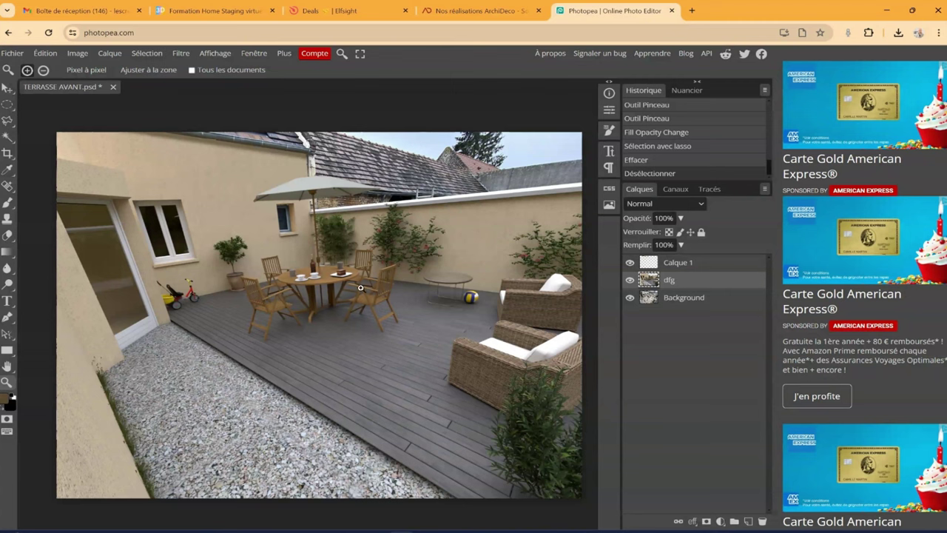
right_click(436, 185)
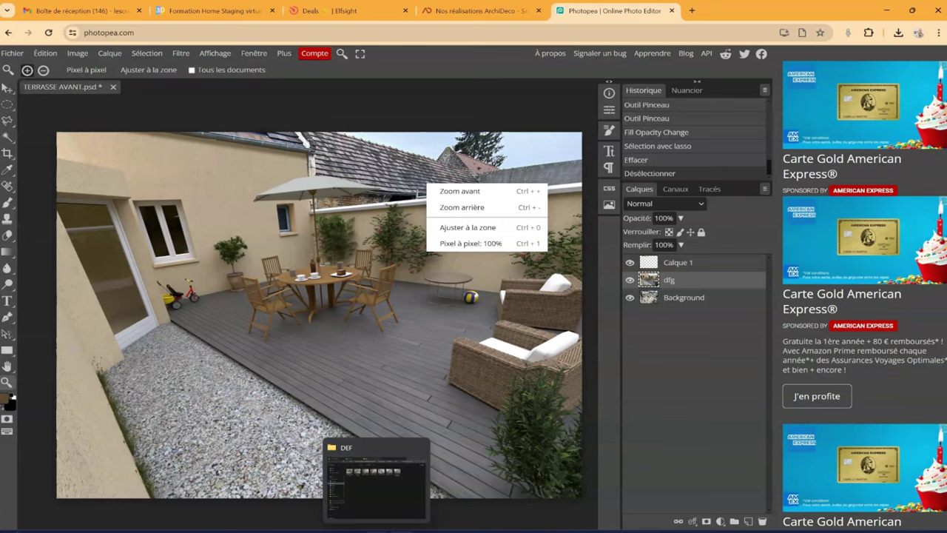
Step: Open TERRASSE APRES 3.jpg from the DEF folder maximized in Photos and pan over the umbrella and roof
click(375, 477)
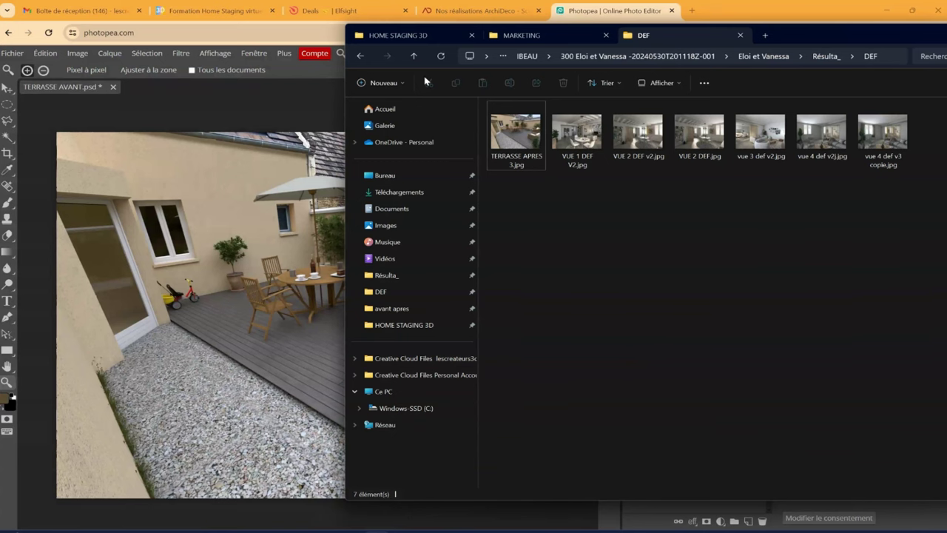
click(508, 125)
double_click(508, 125)
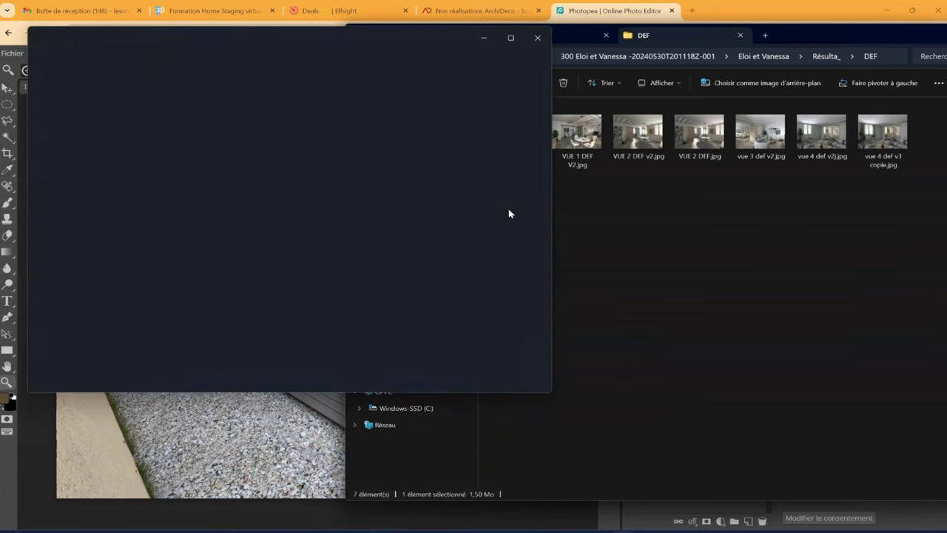
key(super+Up)
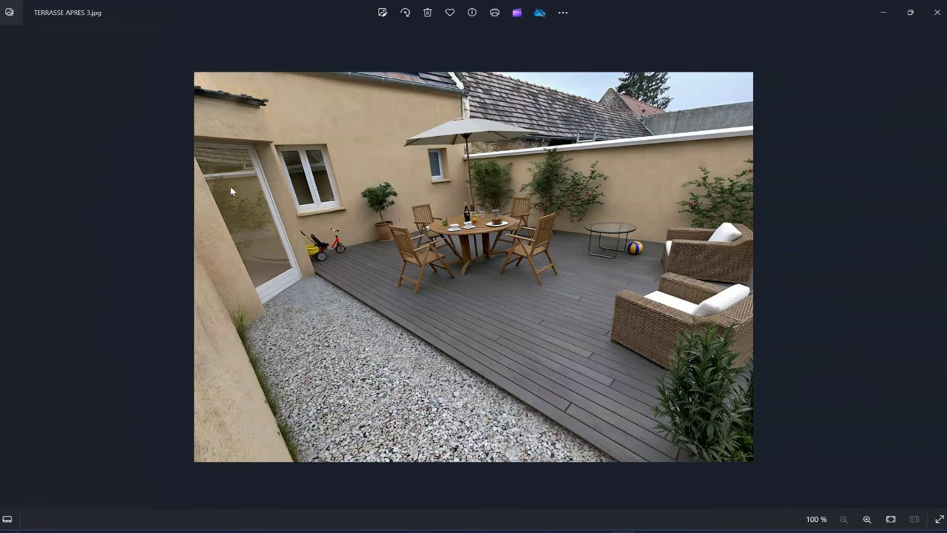
scroll(218, 441, up, 3)
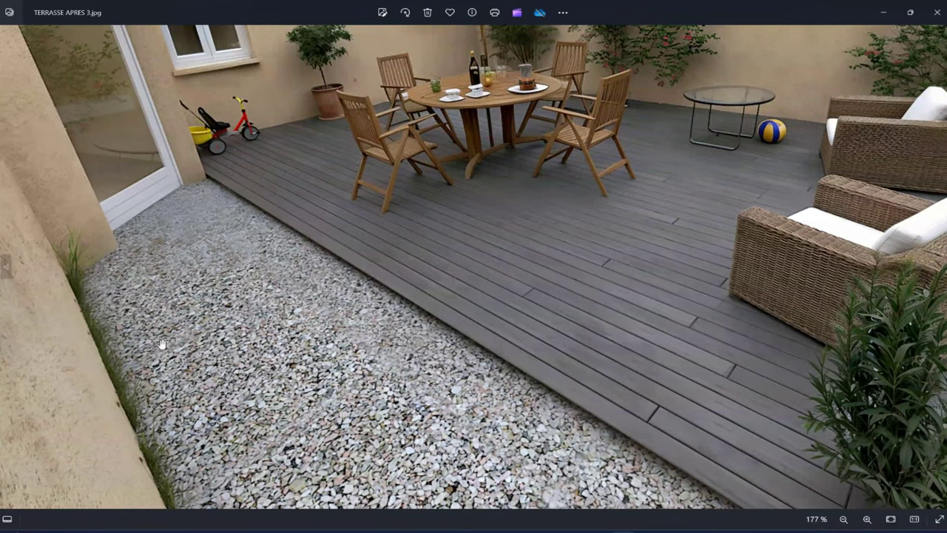
drag(667, 93, 638, 222)
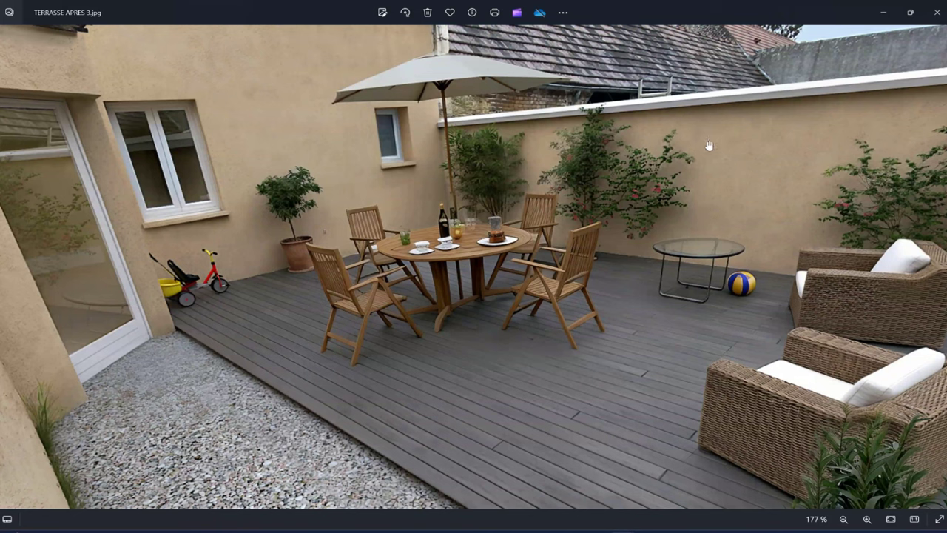
mouse_move(709, 145)
mouse_down()
mouse_move(786, 190)
mouse_move(820, 159)
mouse_up()
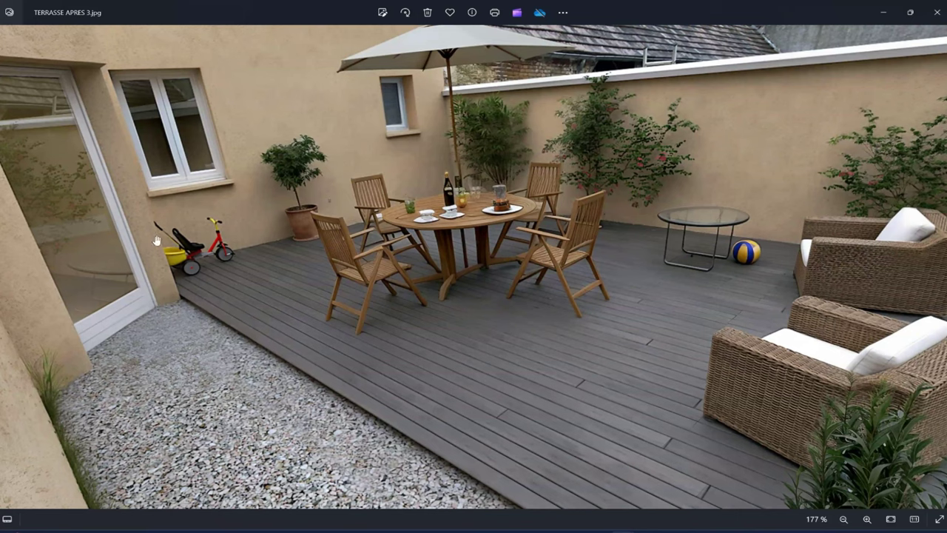
scroll(365, 327, down, 3)
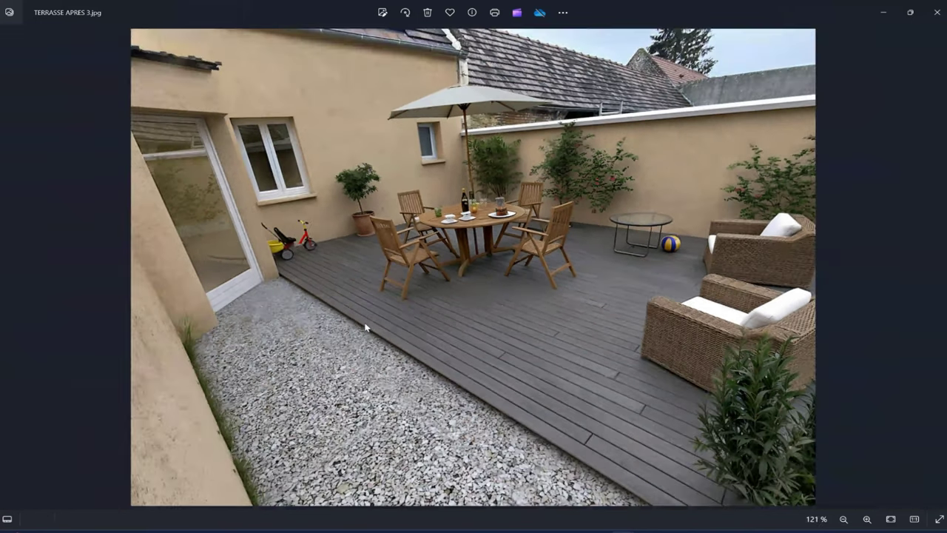
scroll(365, 327, down, 3)
Step: Flip back and forth between the terrace before photo and the composite, then close Photos
key(Left)
key(Right)
key(Right)
key(Left)
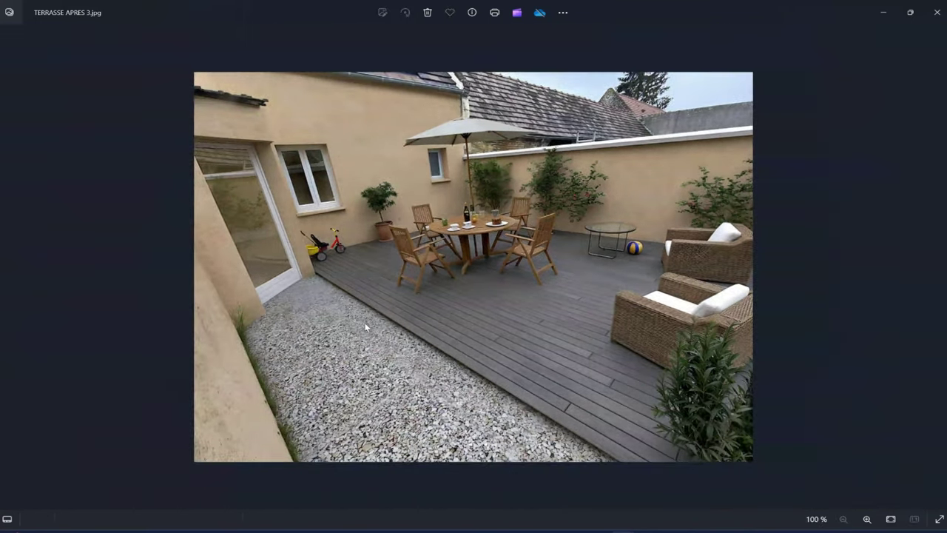
key(Right)
key(Left)
key(Right)
key(Right)
key(Left)
key(Right)
key(Left)
key(Right)
key(Left)
key(Right)
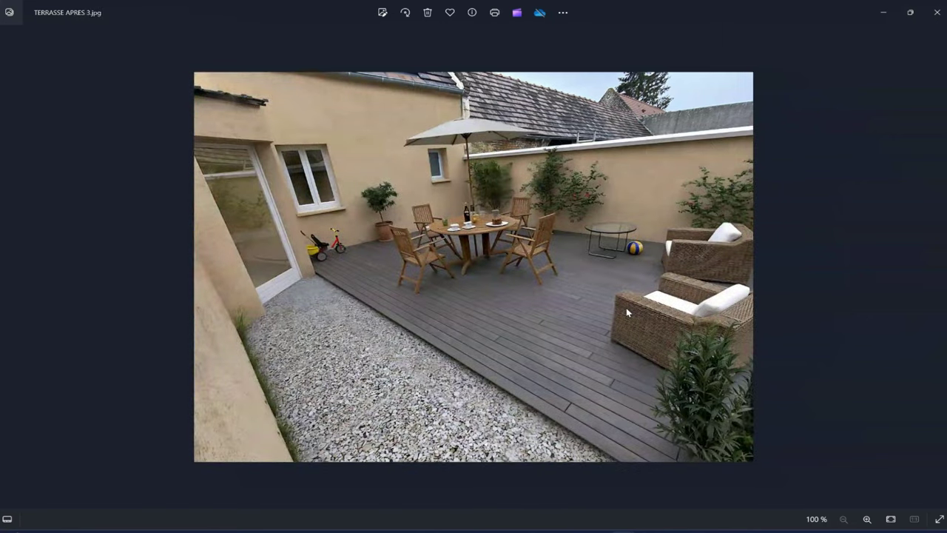
click(938, 12)
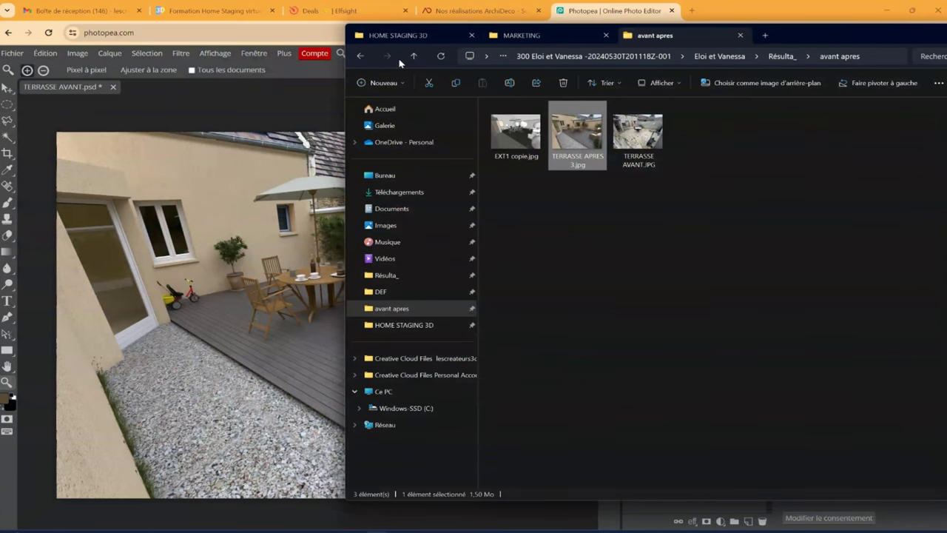
Step: View Z PREZ 1.jpg full screen in Photos, close it, and return to Chrome's Formation Home Staging tab
click(404, 325)
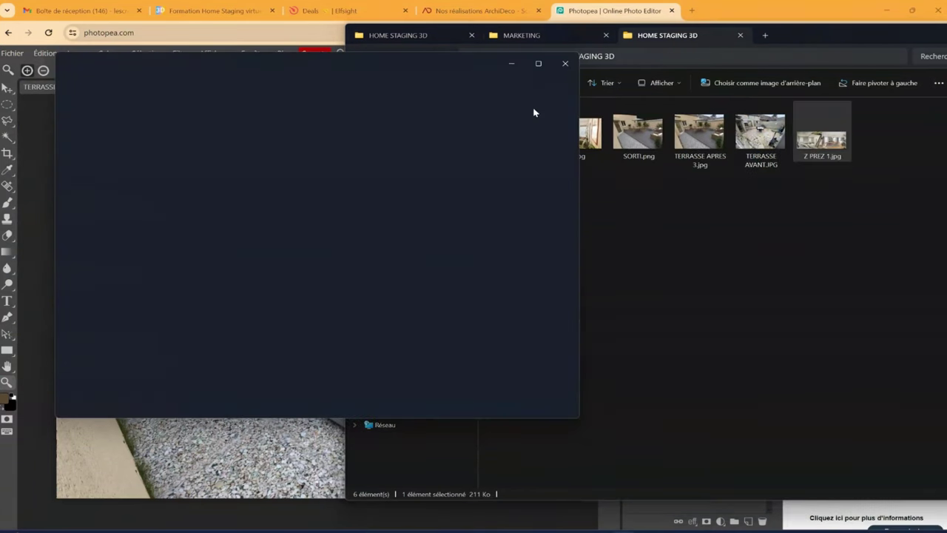
click(539, 64)
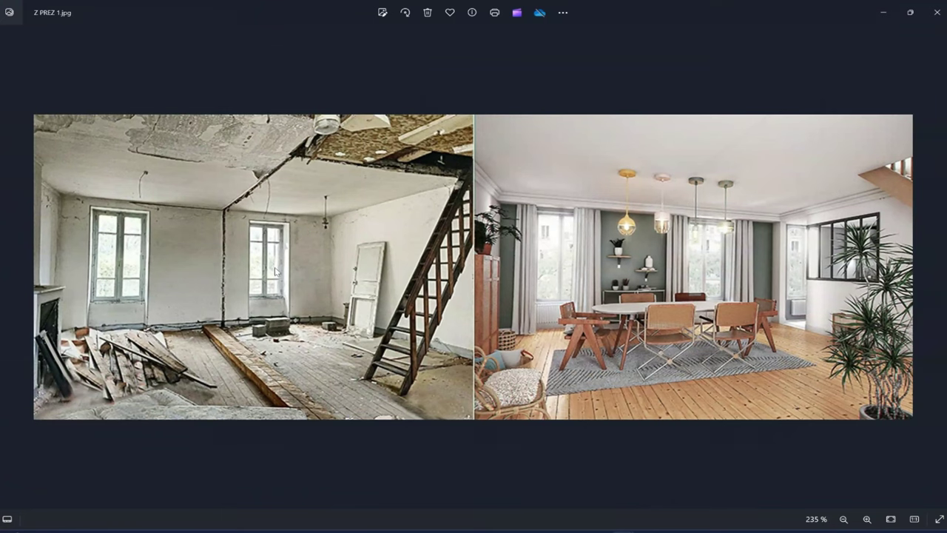
click(937, 12)
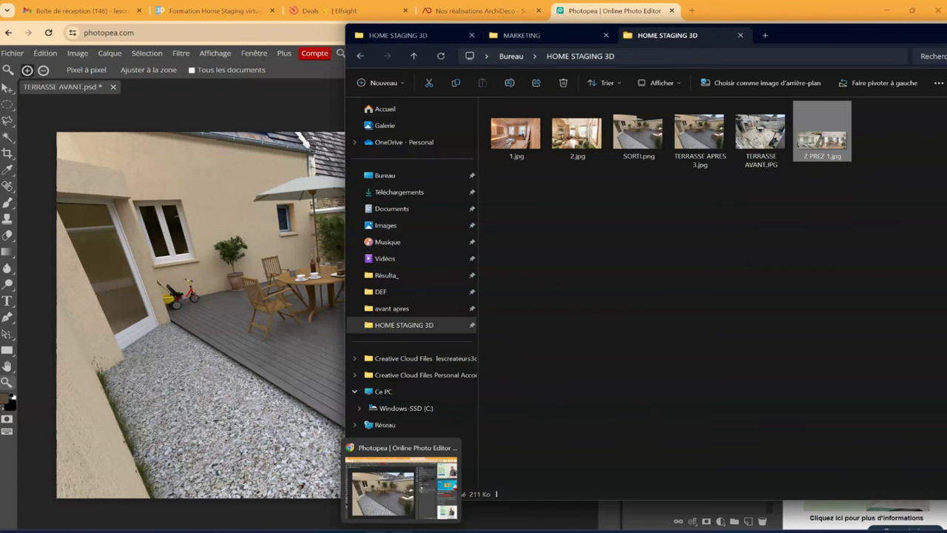
click(401, 485)
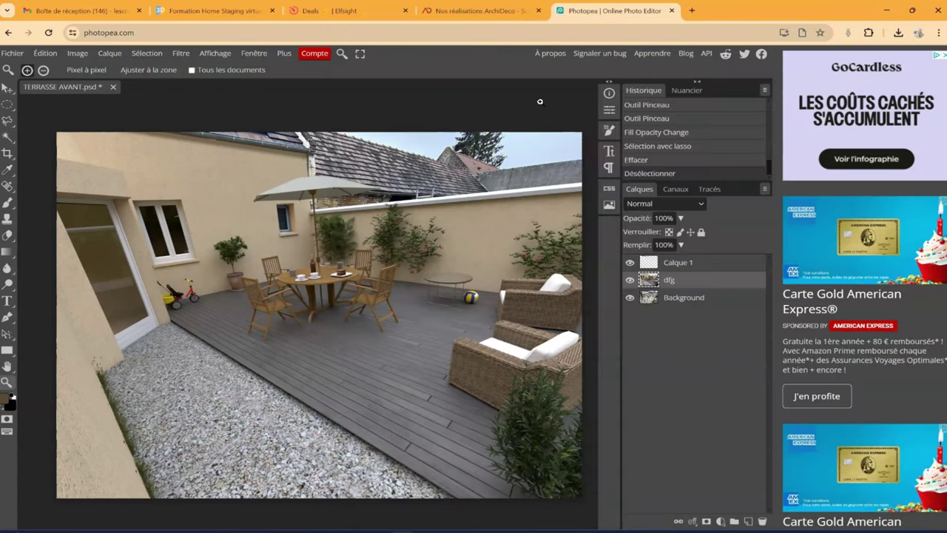
click(211, 10)
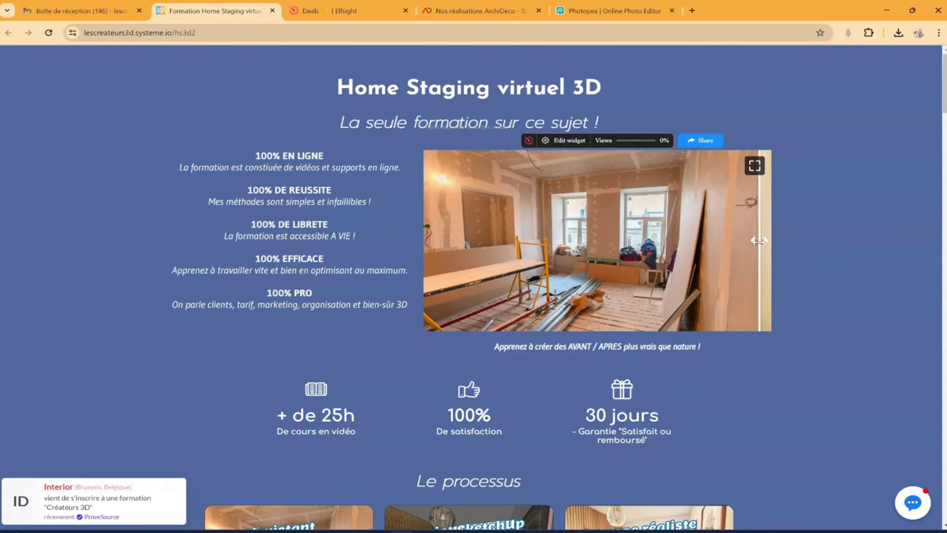
Step: Enlarge the interior and garden before/after sliders full screen, closing each, then scroll toward the terrace slider
click(753, 166)
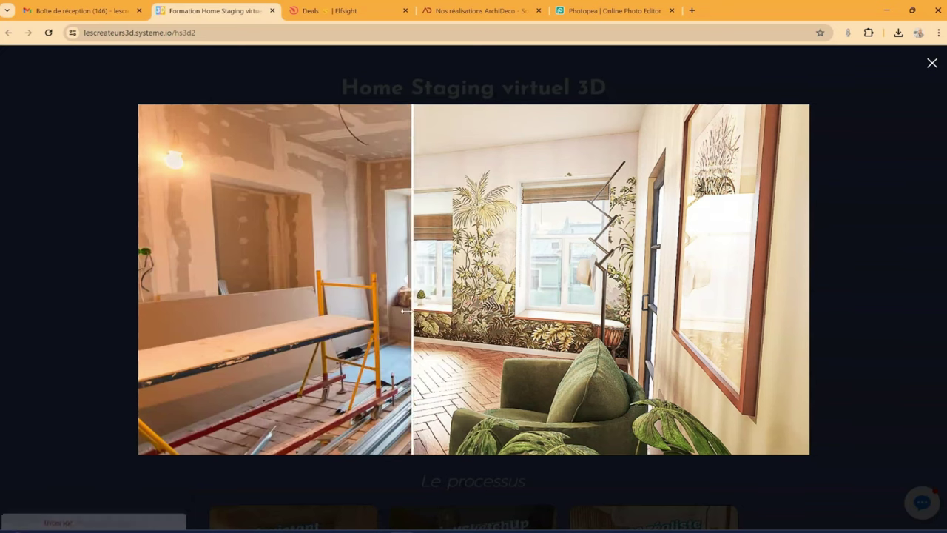
click(932, 63)
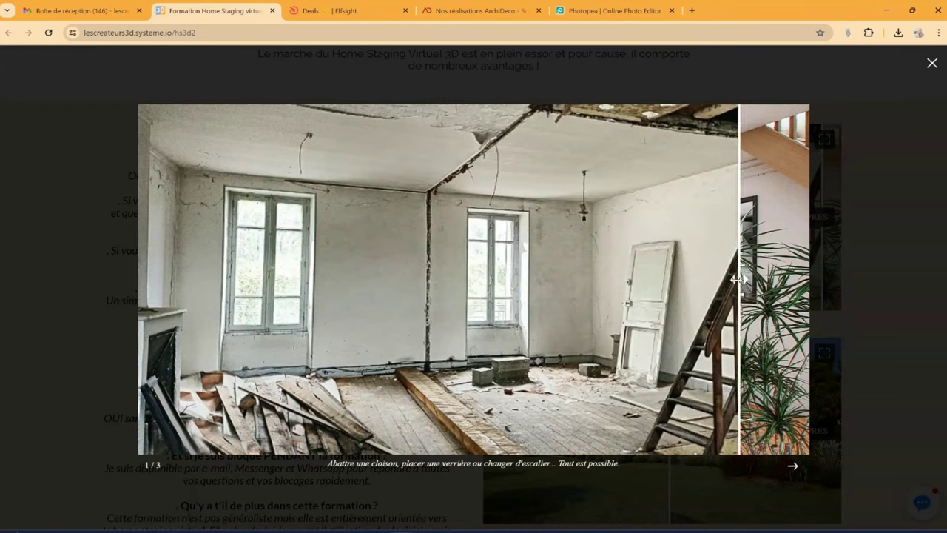
click(932, 65)
scroll(862, 102, down, 2)
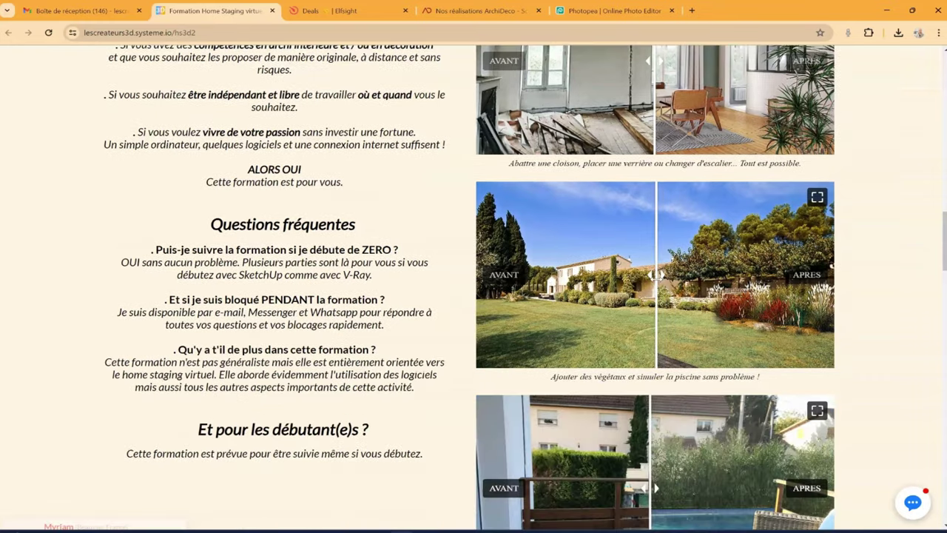
click(817, 197)
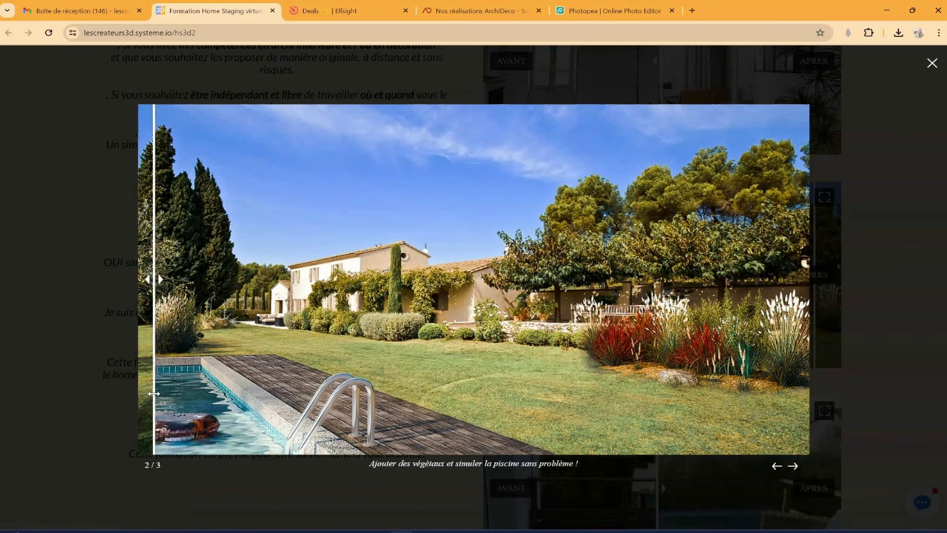
click(932, 65)
scroll(764, 261, down, 3)
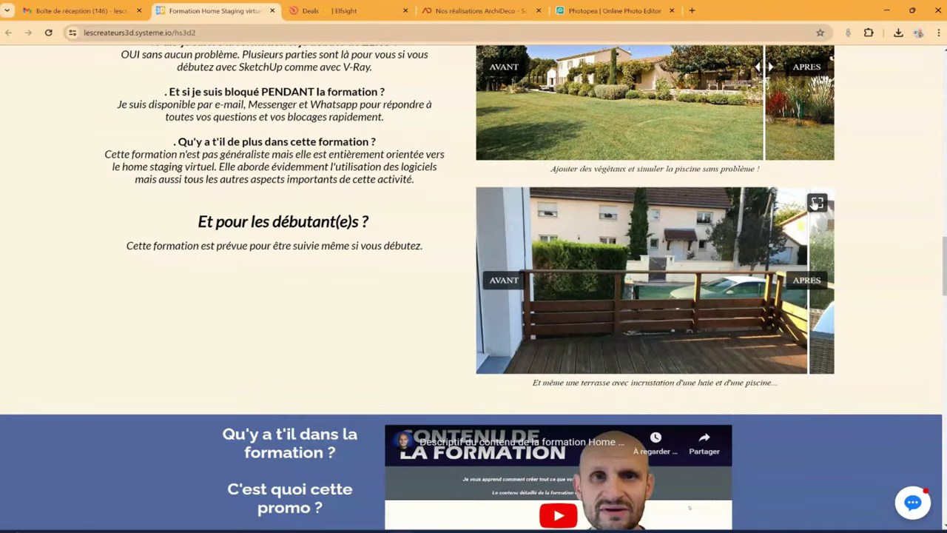
Step: Enlarge the terrace before/after slider, drag its divider left and right, then go to the Elfsight tab
click(764, 261)
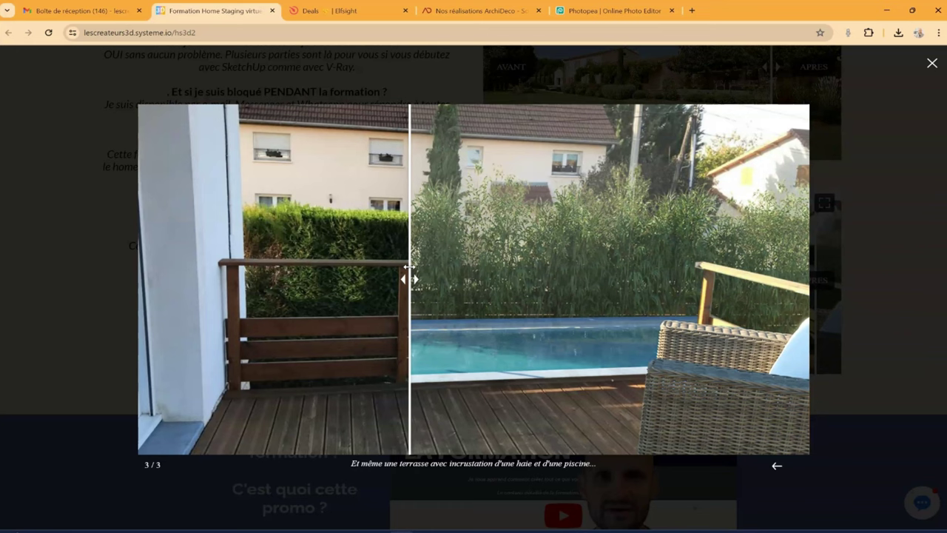
drag(409, 266, 540, 237)
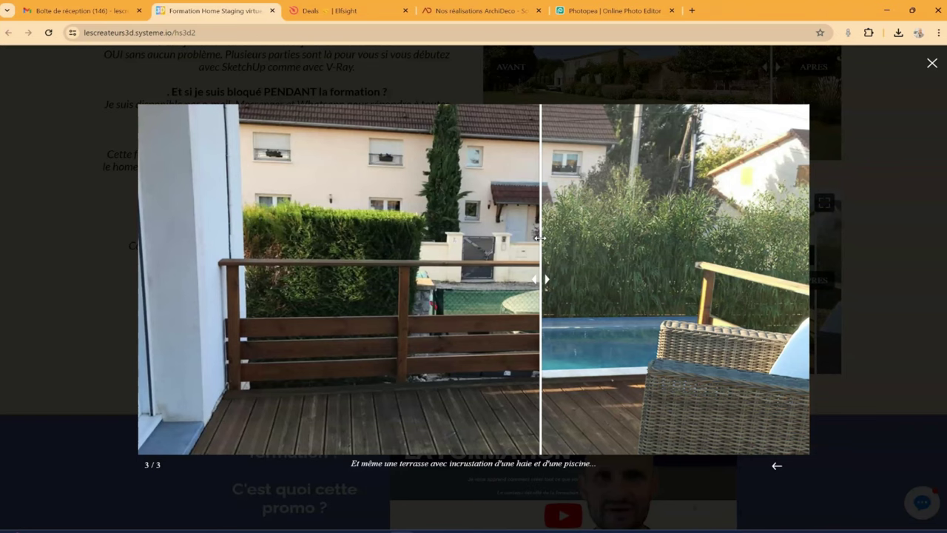
drag(540, 238, 458, 240)
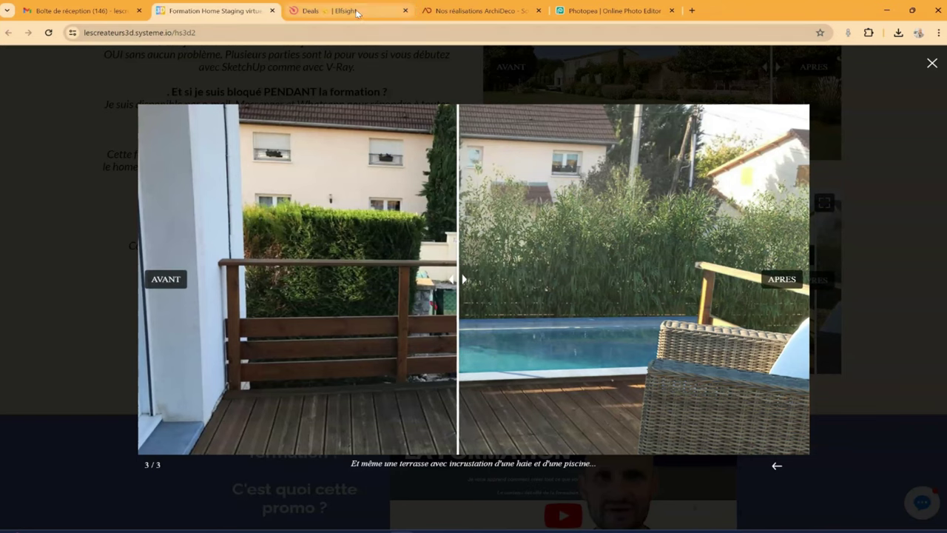
click(333, 10)
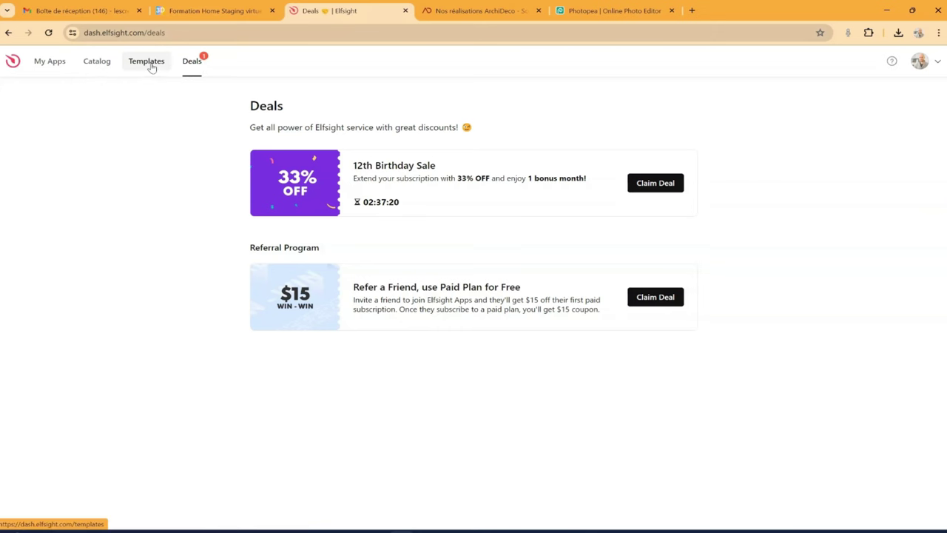
Step: Under My Apps > Before and After Slider, open the widget "slider 1" in the editor
click(51, 62)
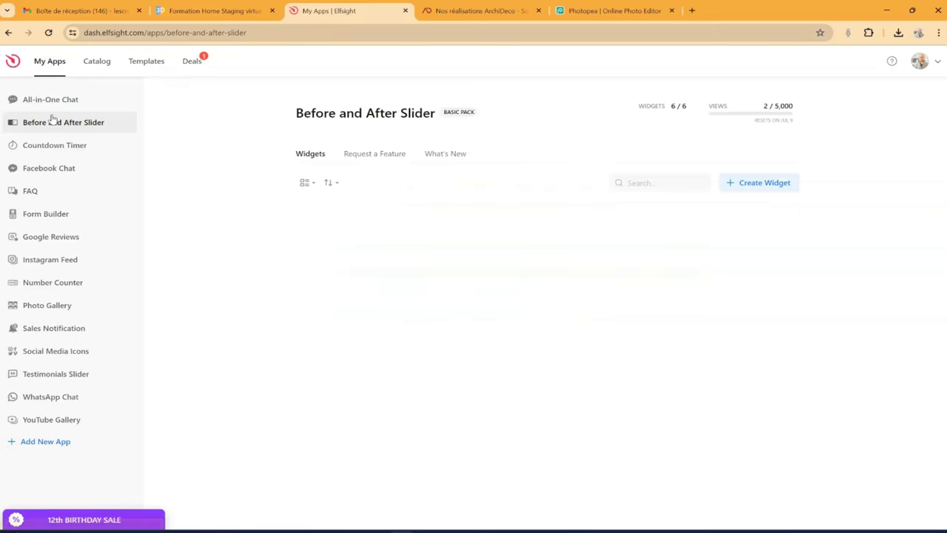
scroll(533, 255, down, 3)
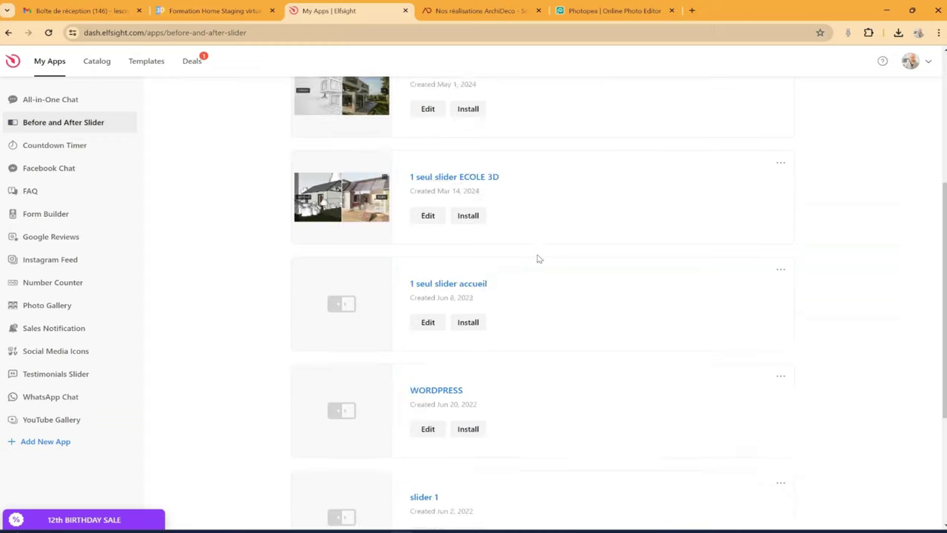
scroll(540, 259, down, 3)
click(423, 286)
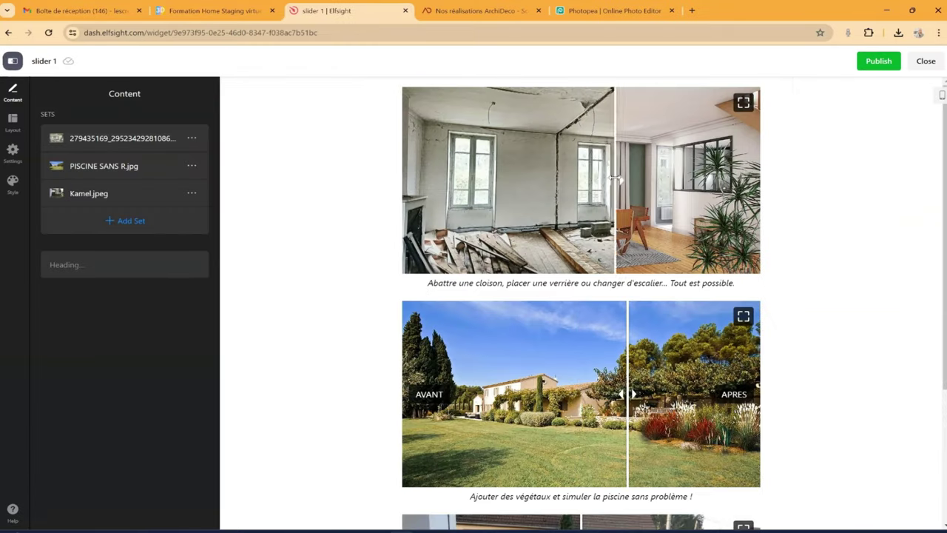
scroll(631, 349, down, 3)
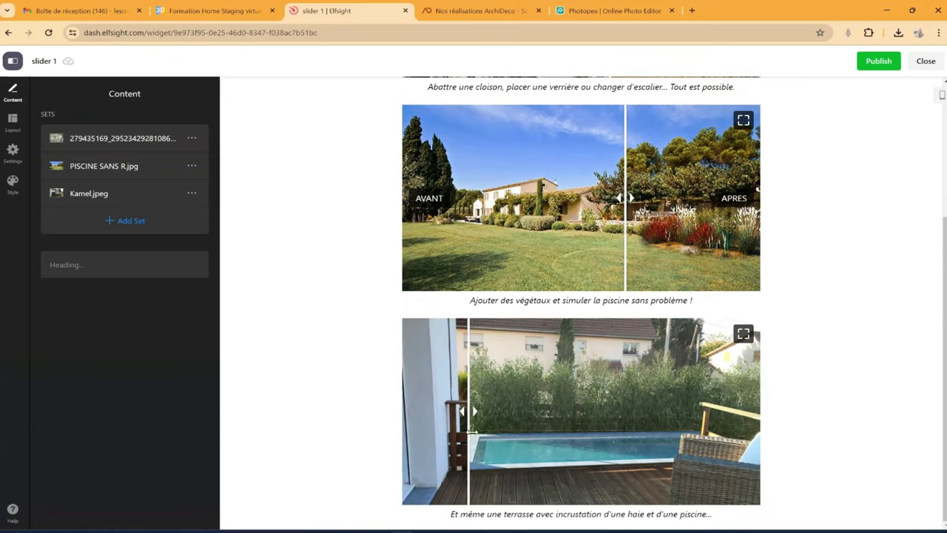
scroll(565, 232, up, 3)
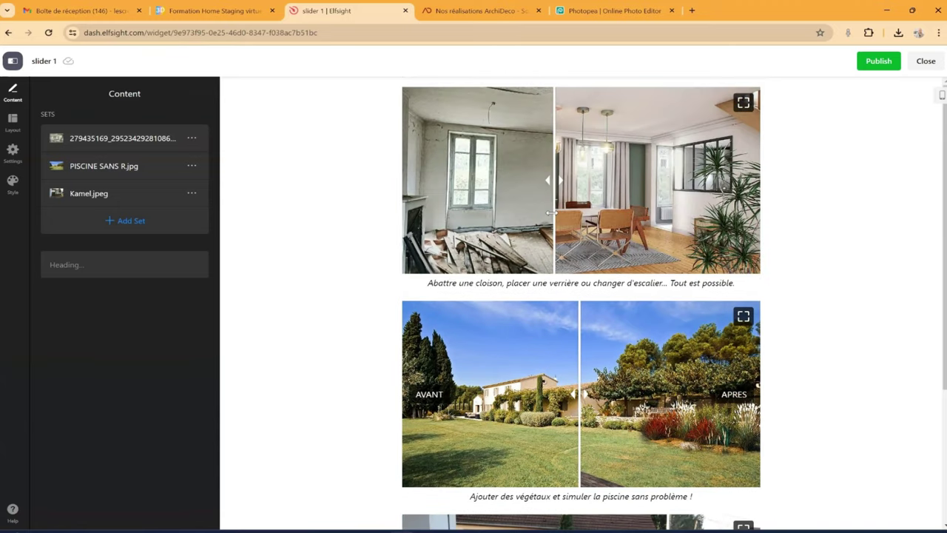